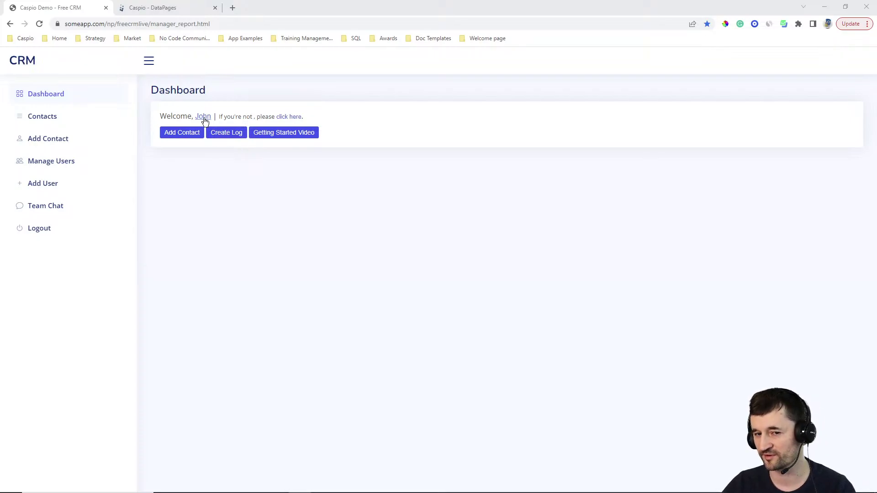
Step: Show and hide the Dashboard's getting started video twice, then open the Team Chat page
left_click(284, 133)
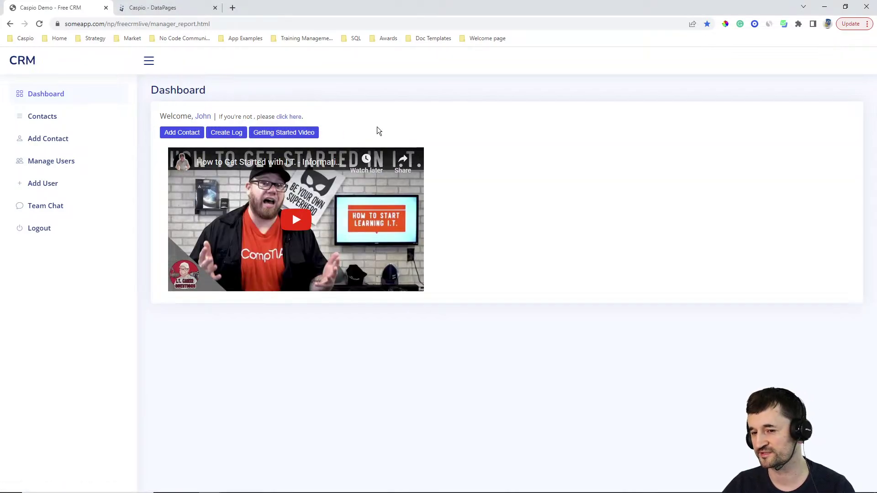
left_click(304, 135)
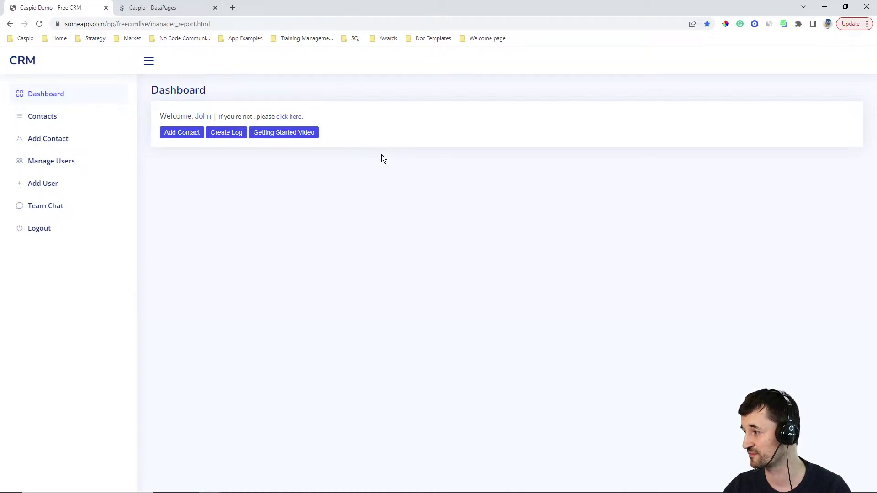
left_click(287, 138)
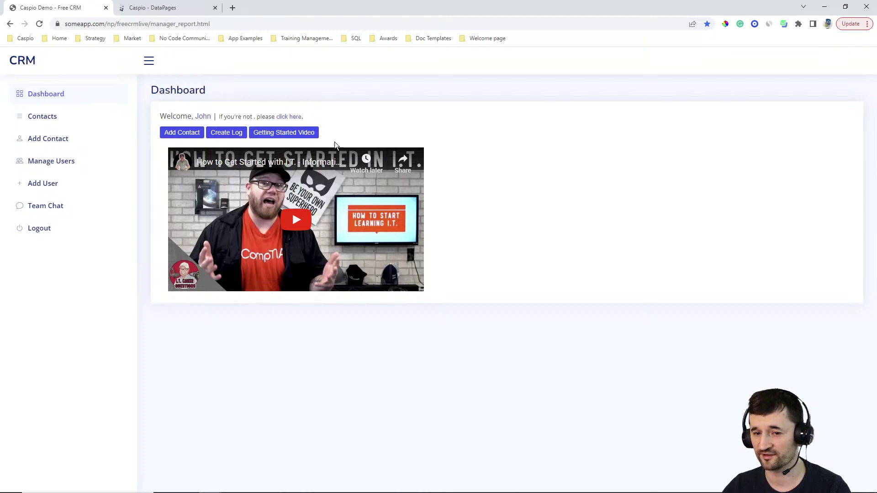
left_click(319, 136)
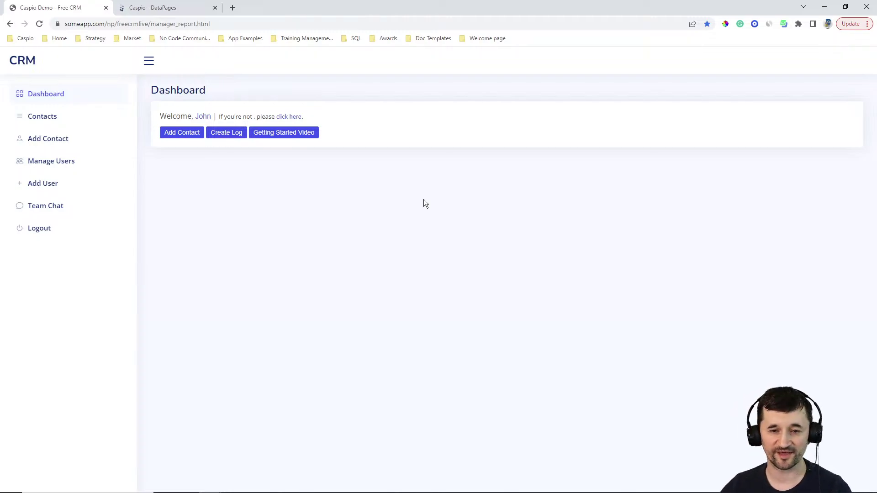
left_click(46, 205)
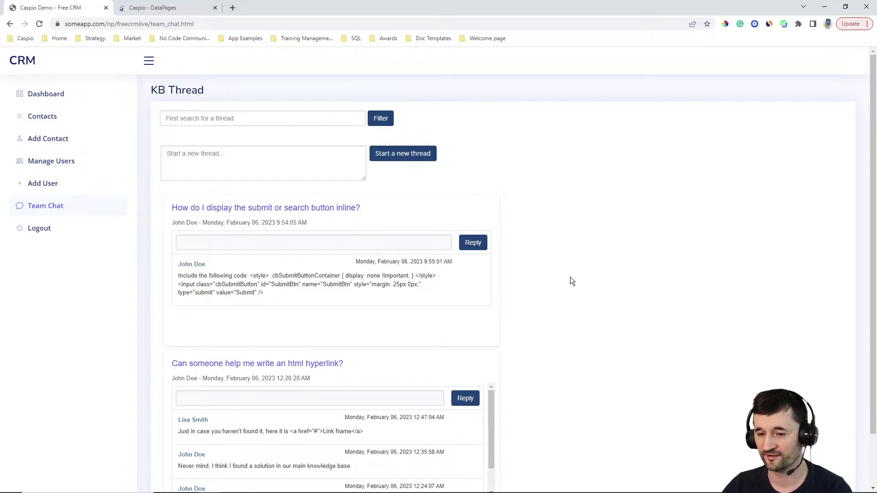
scroll(548, 276, "down", 2)
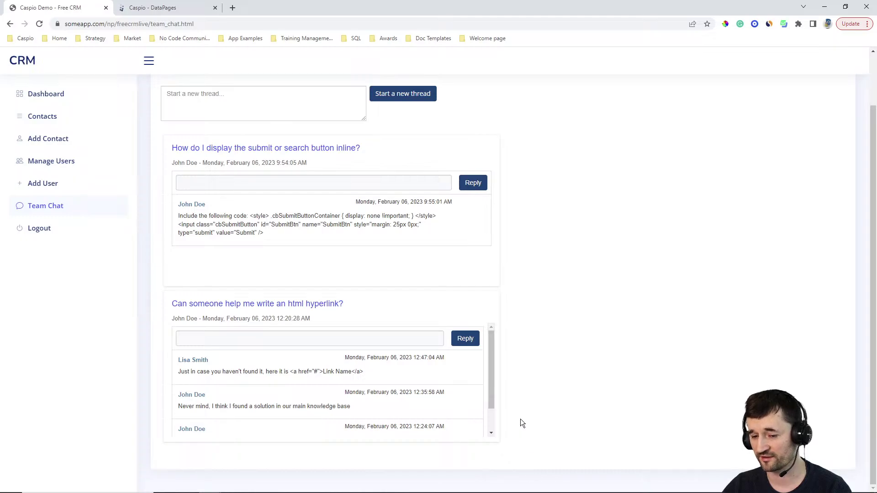
scroll(544, 369, "up", 2)
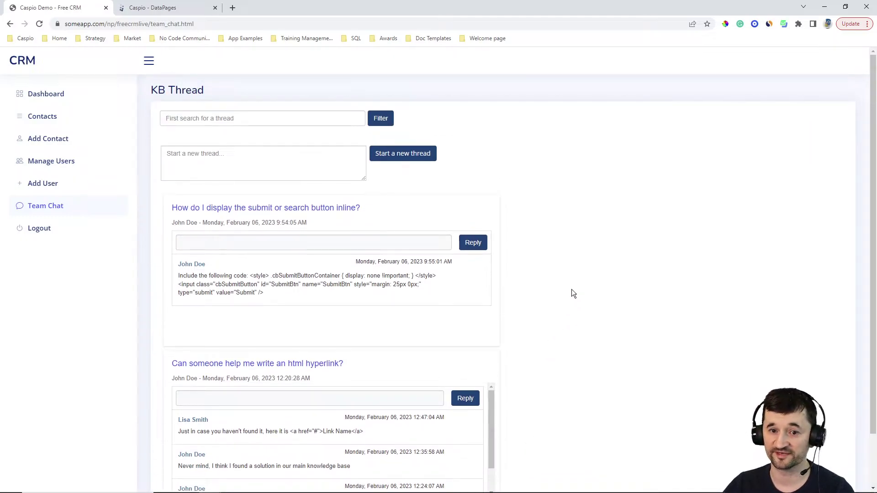
left_click(263, 165)
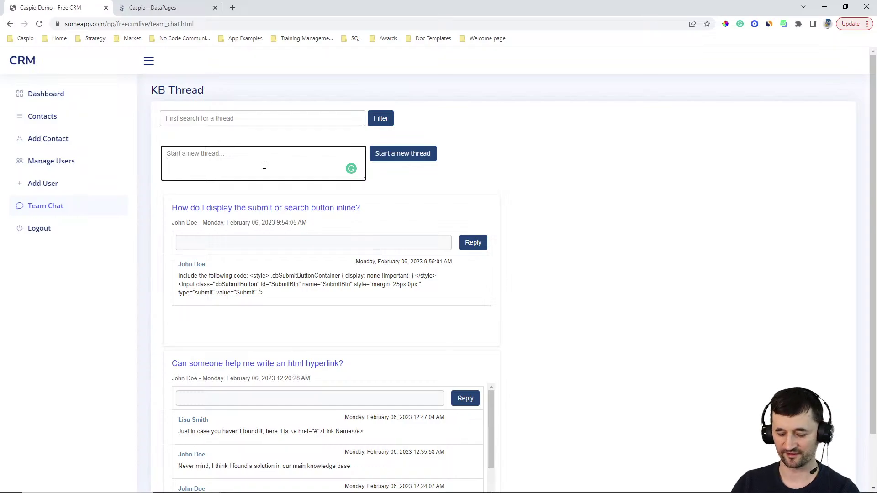
Step: Post a new thread reading 'Who else enjoys Ned's Livestreams?'
type("W")
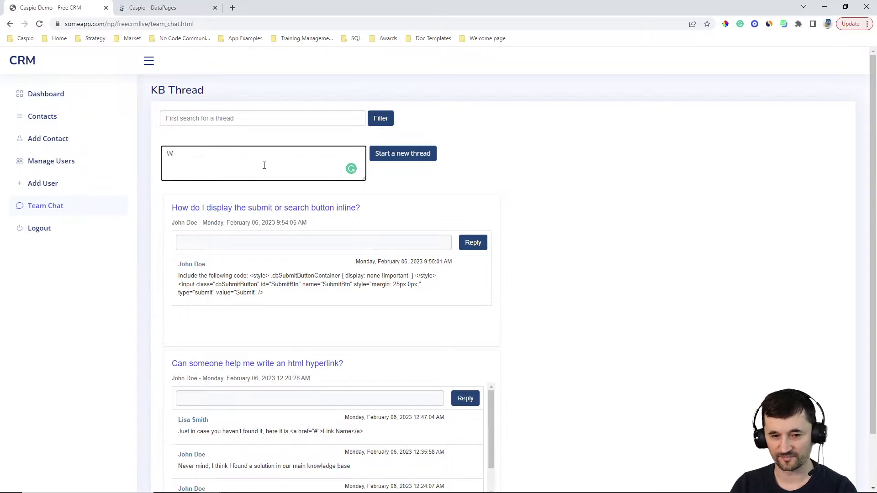
type("ho else enjoys build")
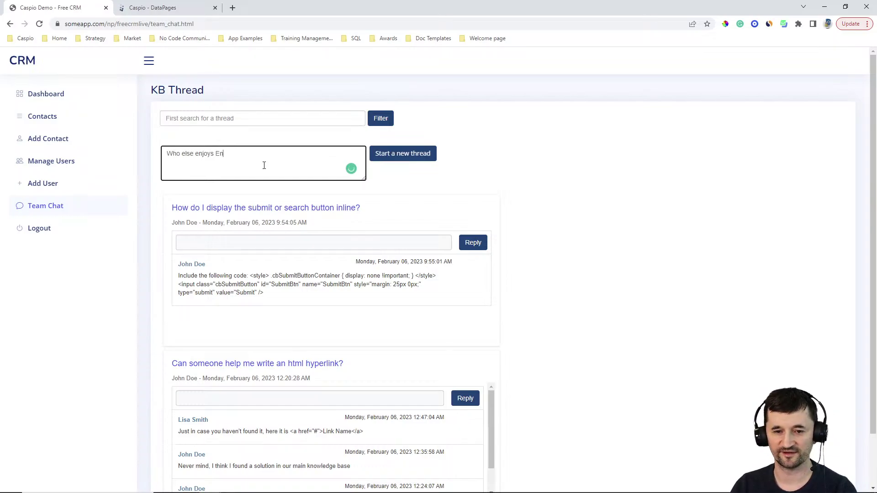
key("BackSpace")
key("BackSpace")
key("BackSpace")
key("BackSpace")
key("BackSpace")
type("Ned's ")
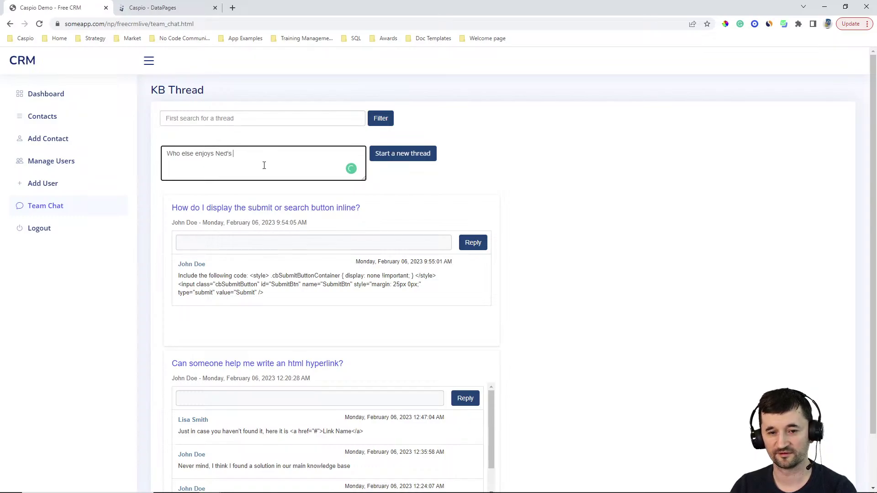
type("Livestreams?")
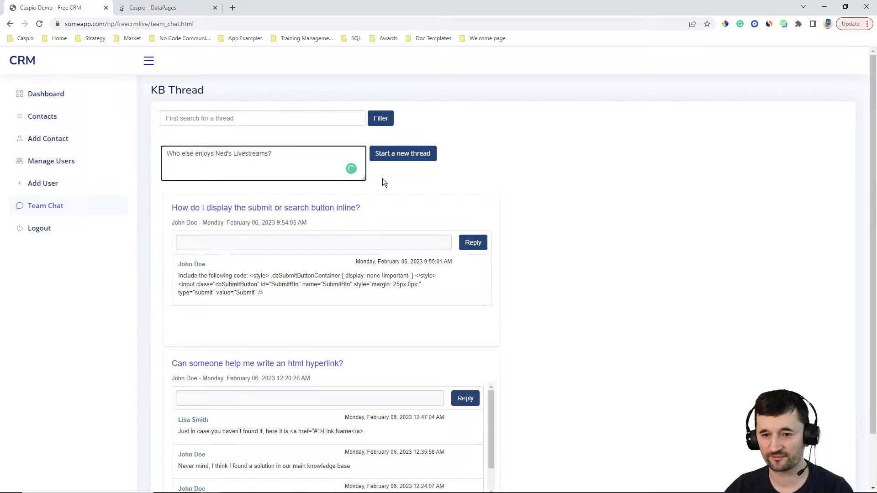
left_click(414, 157)
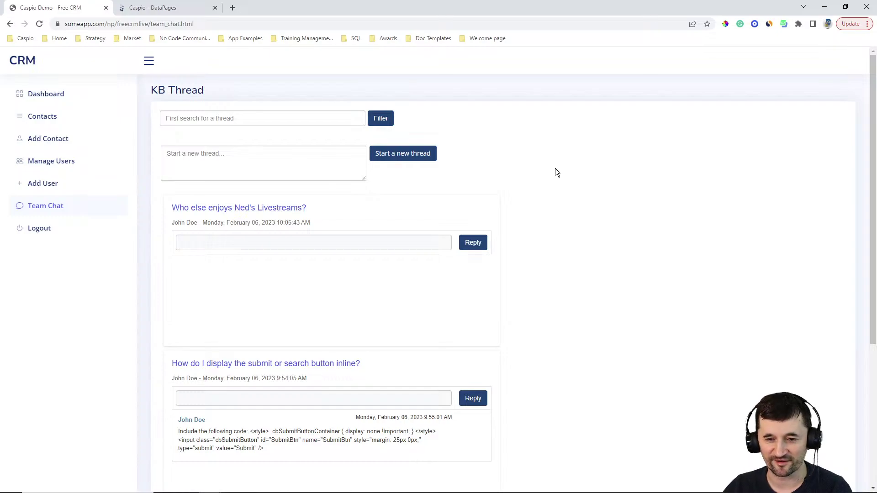
Step: Scroll through the thread list, then return to the Dashboard
scroll(555, 176, "down", 2)
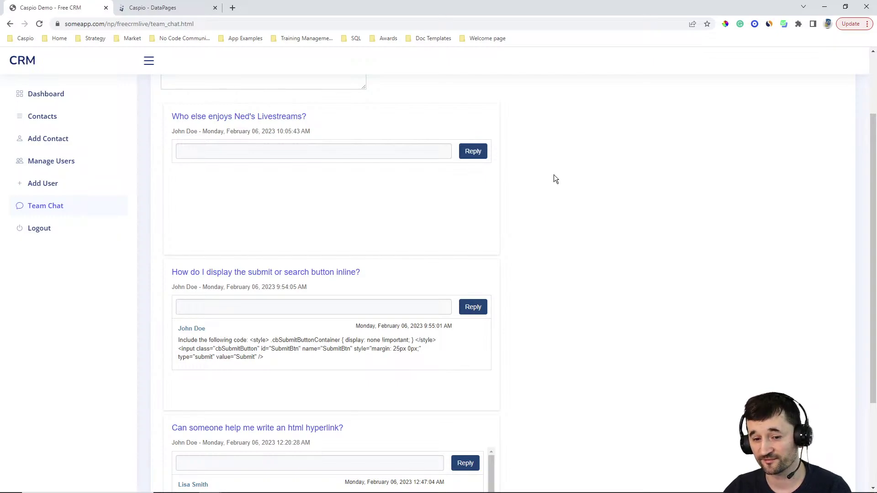
scroll(555, 179, "up", 2)
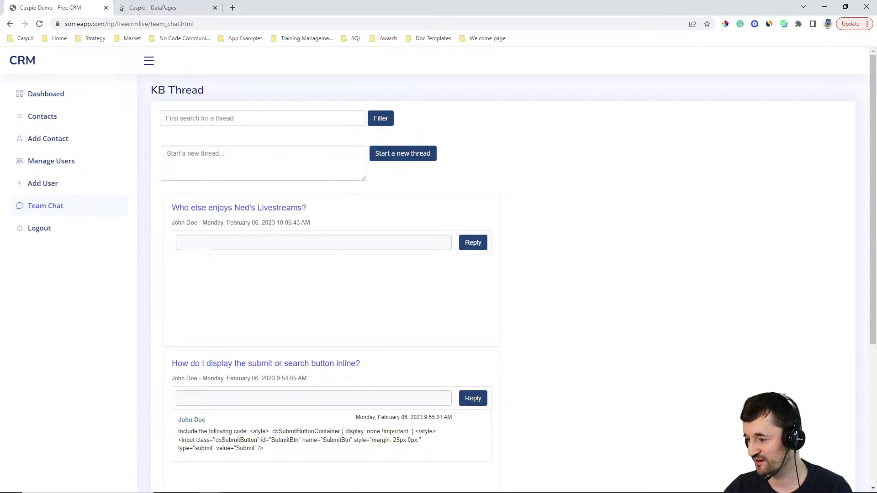
left_click(68, 100)
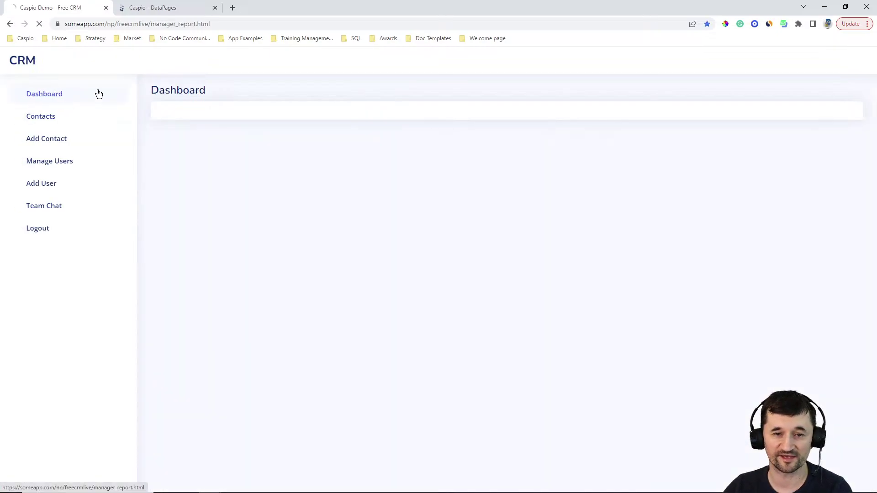
key("ctrl+l")
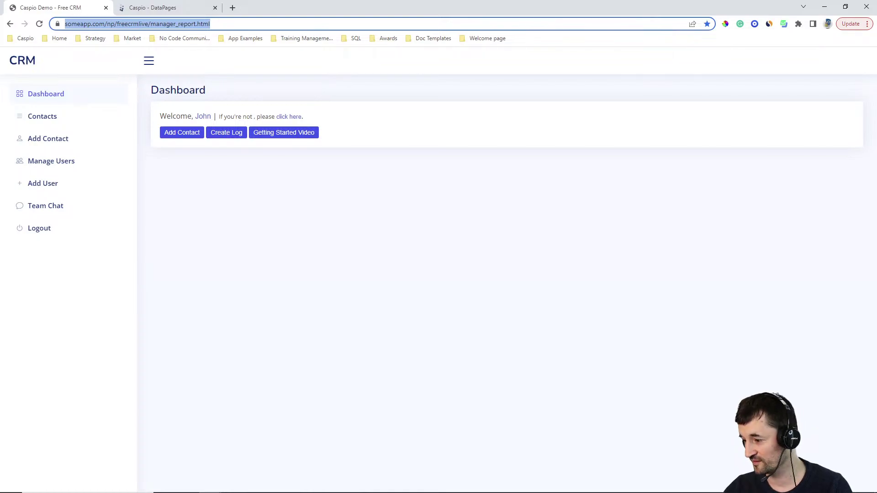
key("alt+Tab")
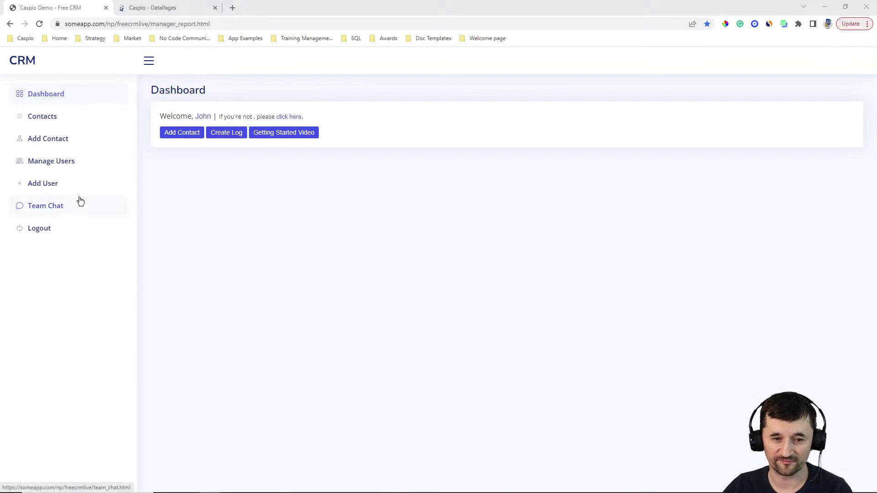
Step: Reply 'Never mind - this isn't really a helpful topic!' on the livestreams thread
left_click(42, 207)
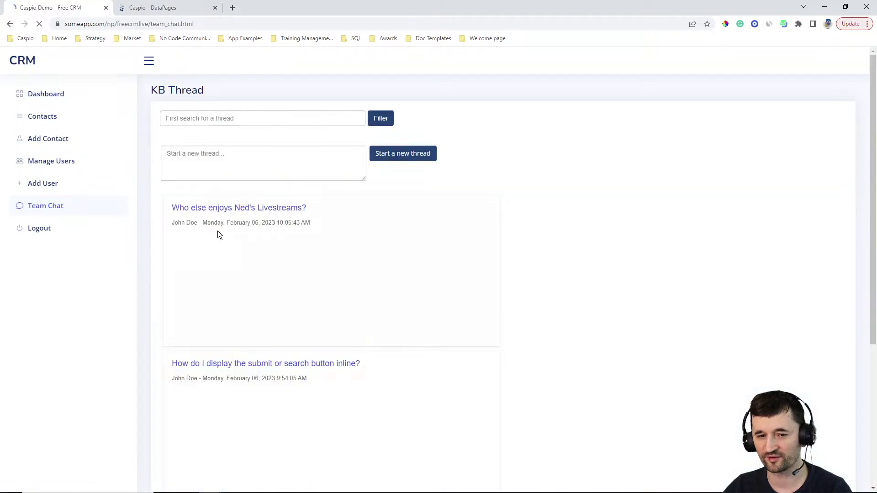
left_click(252, 243)
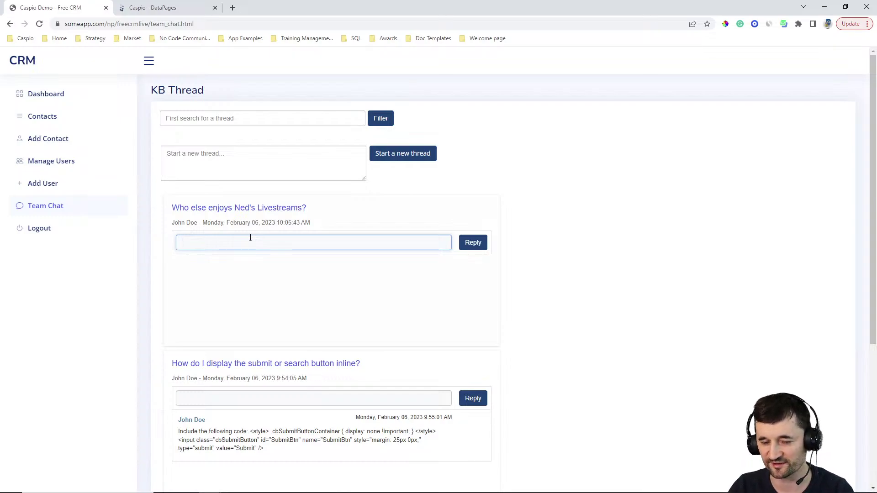
type("Never mind")
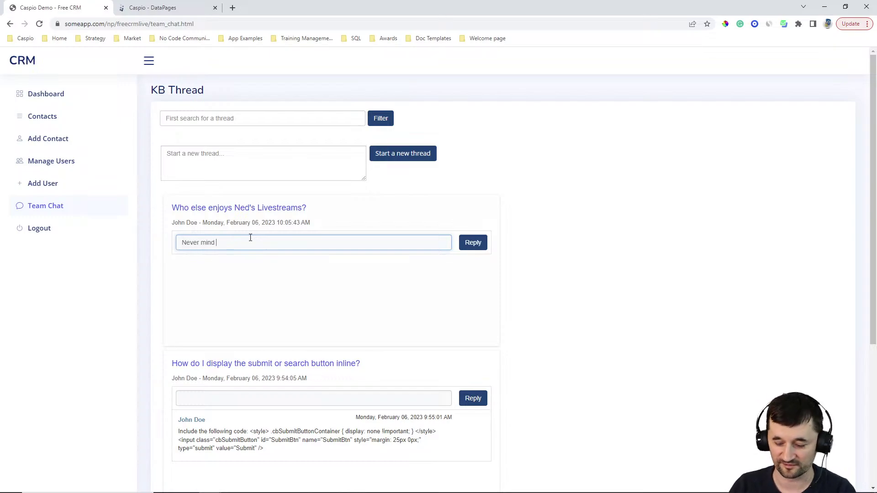
type(" - this is")
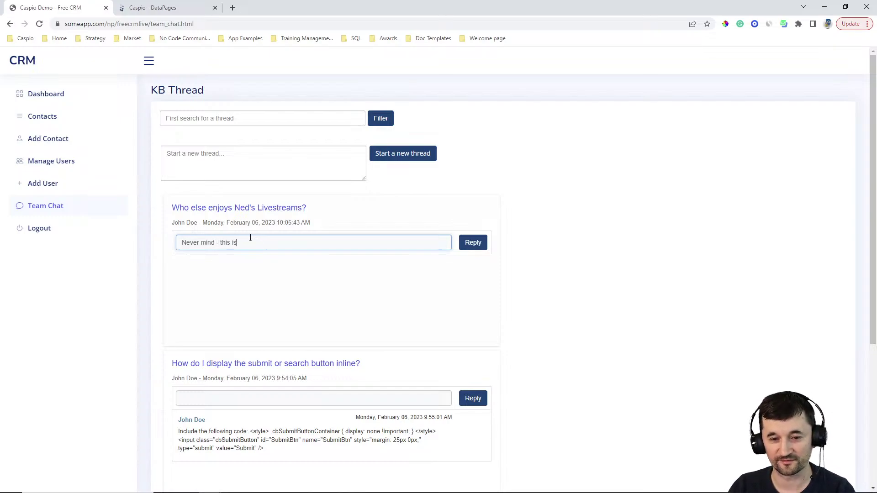
type("n't really a hel")
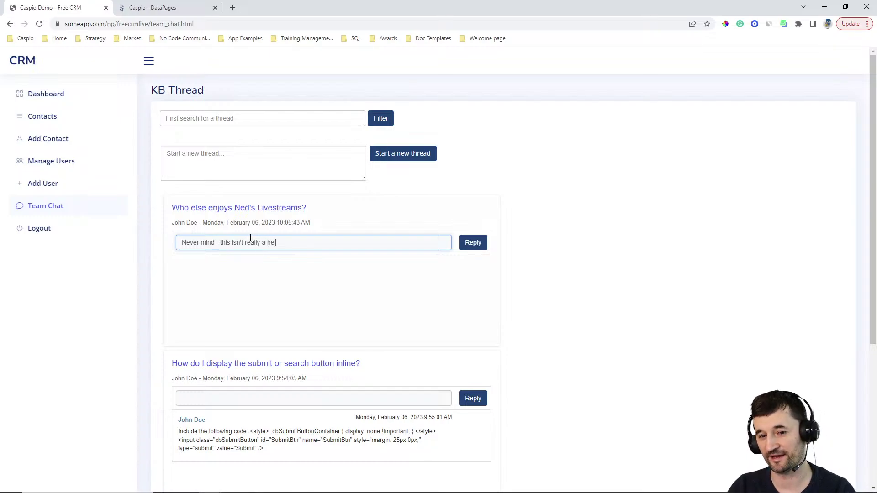
type("pful topic!")
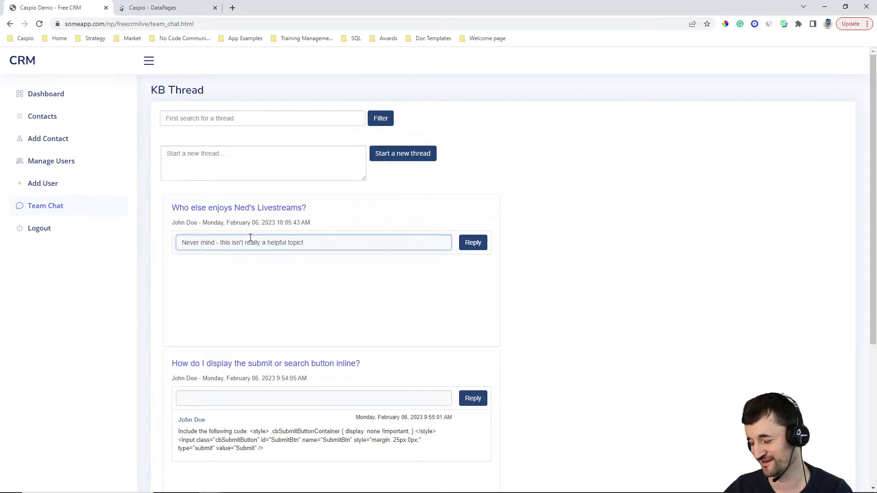
left_click(474, 243)
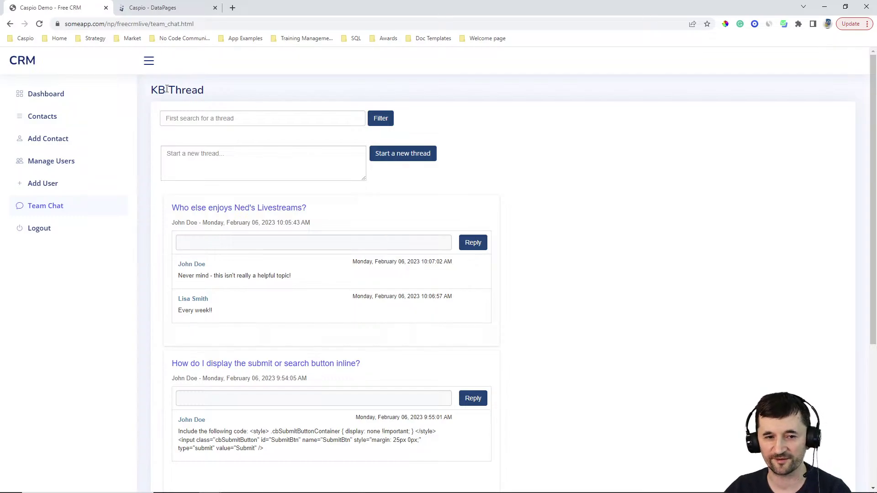
Step: Post the reply 'Never mind! I found a better solution on how to do this…' under the inline-button thread
scroll(400, 240, "down", 2)
scroll(402, 240, "down", 2)
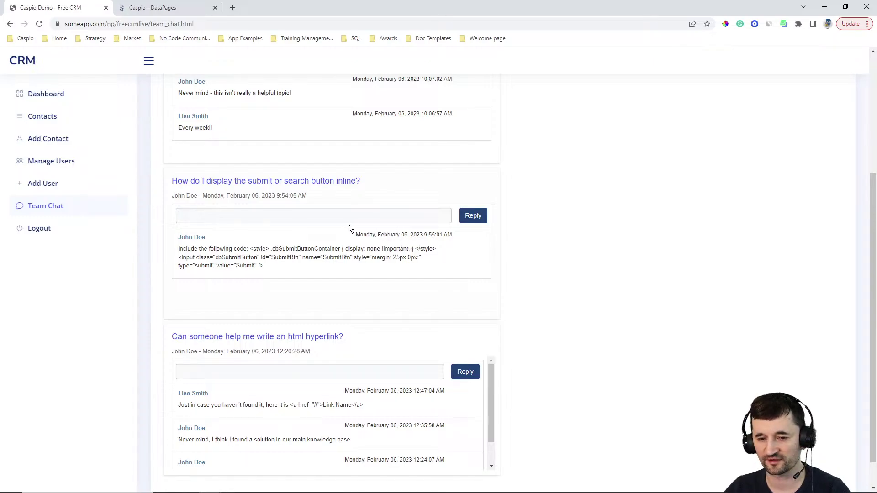
left_click(334, 218)
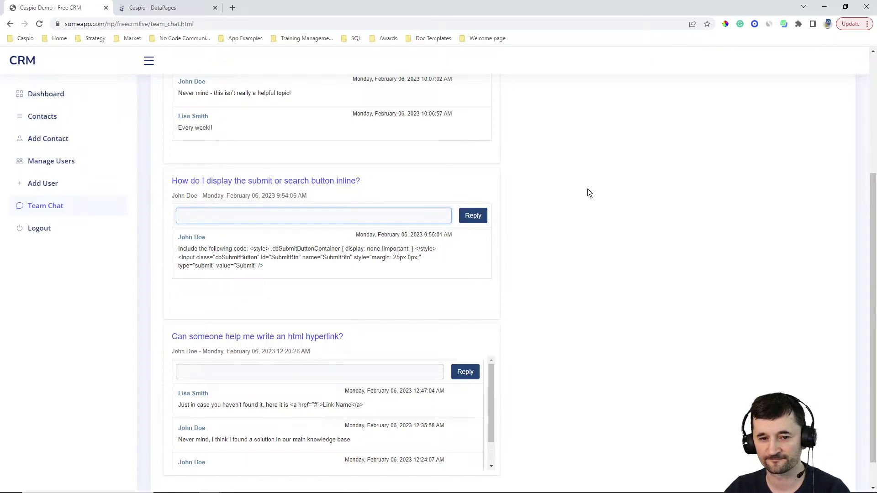
type("Never mind! ")
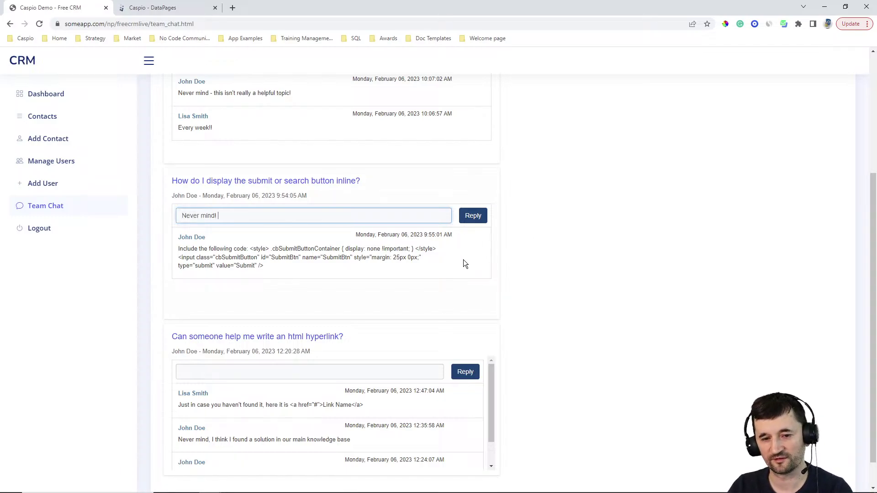
type("I ")
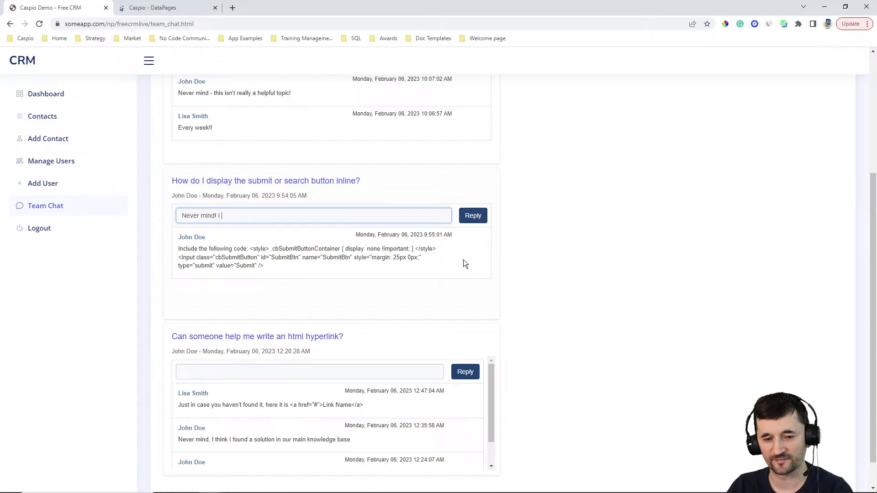
type("found a ")
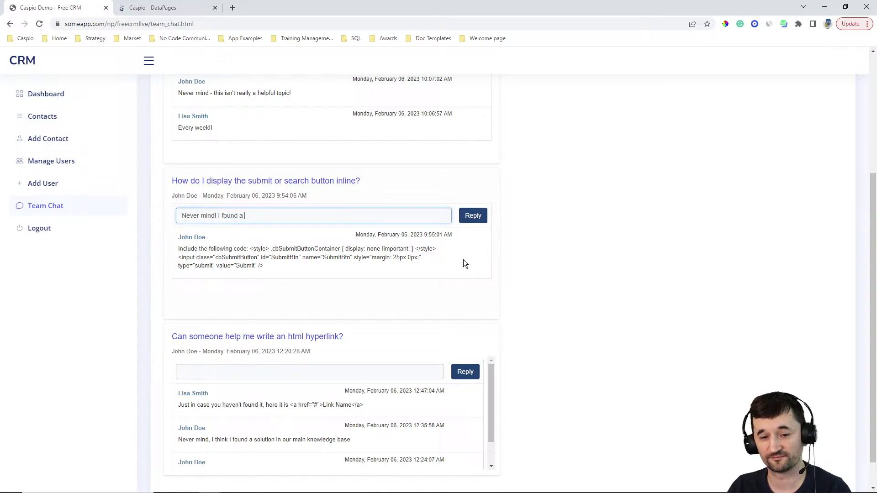
type("better solution on how ")
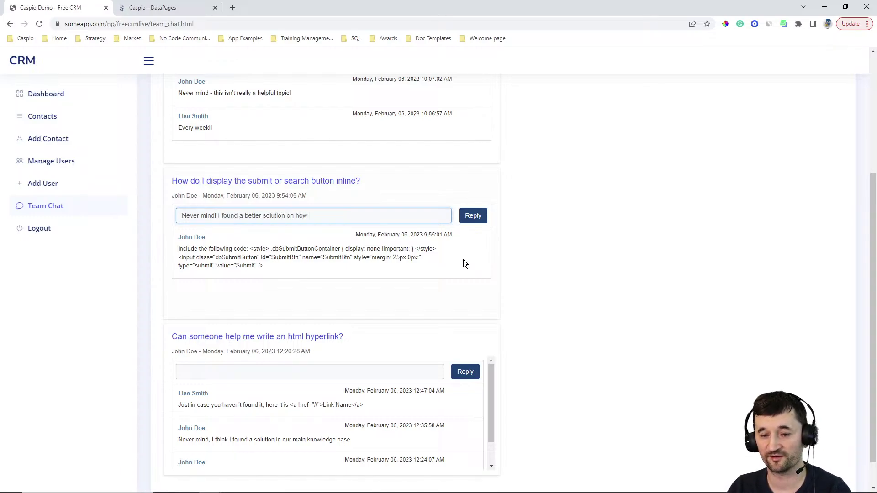
type("to do this. For those i")
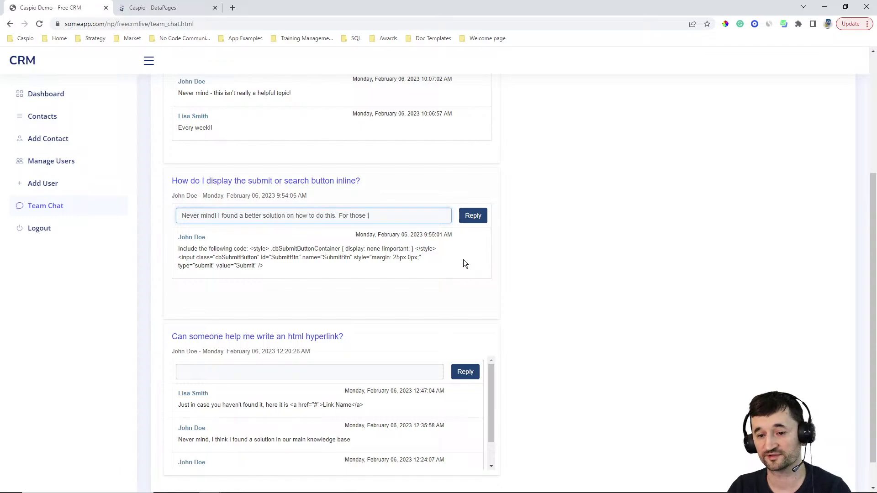
type("nterested, my vend")
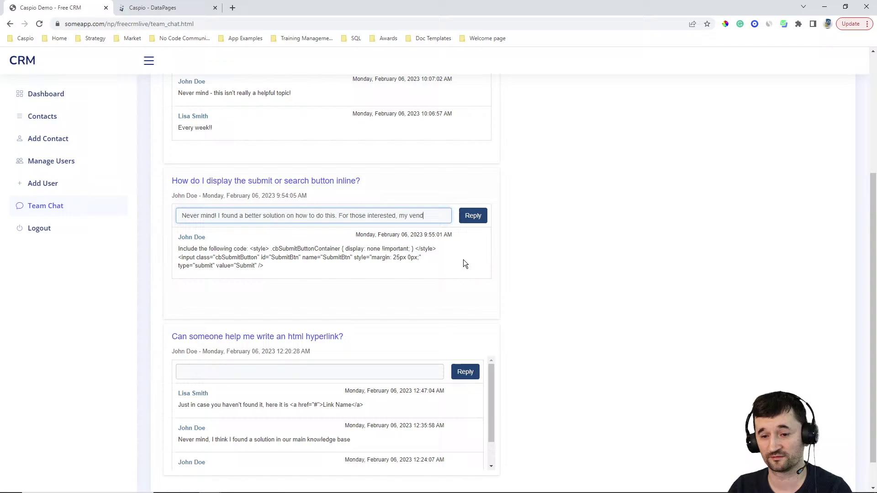
key("BackSpace")
type("mo a")
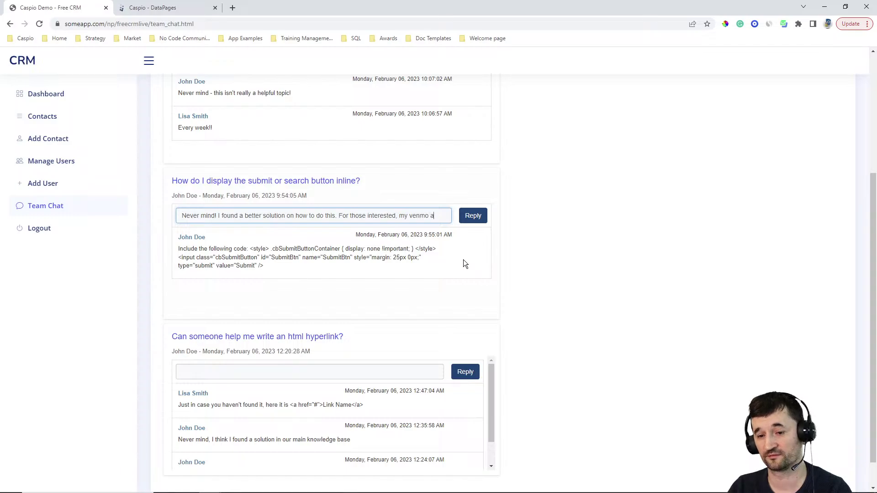
type("ccount is so and so.")
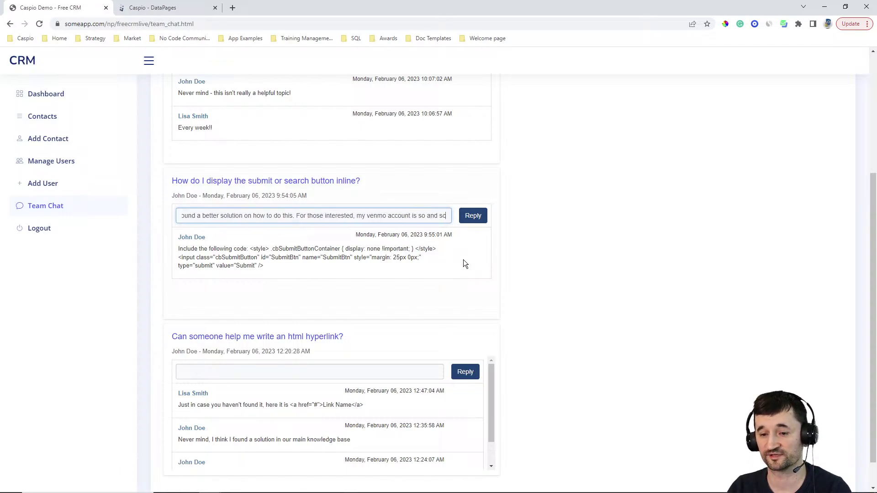
left_click(478, 220)
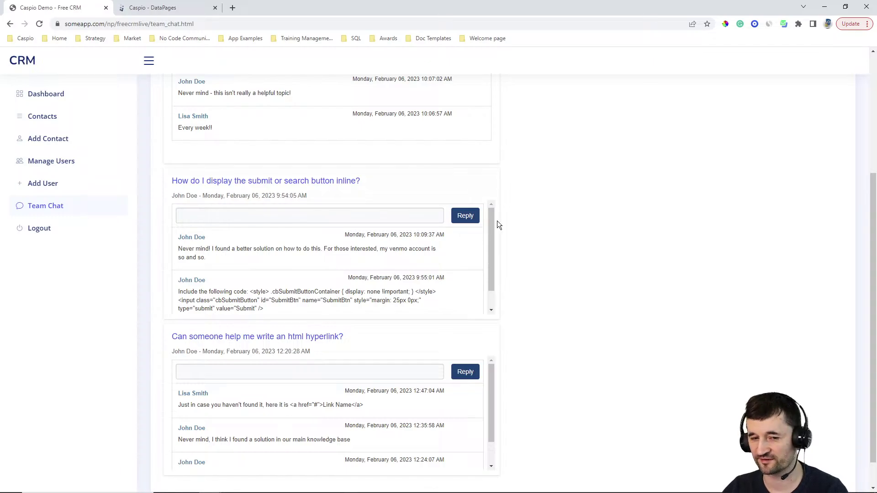
Step: Reload the KB Thread page from the top and scroll the first thread's replies
scroll(497, 220, "up", 4)
left_click(41, 24)
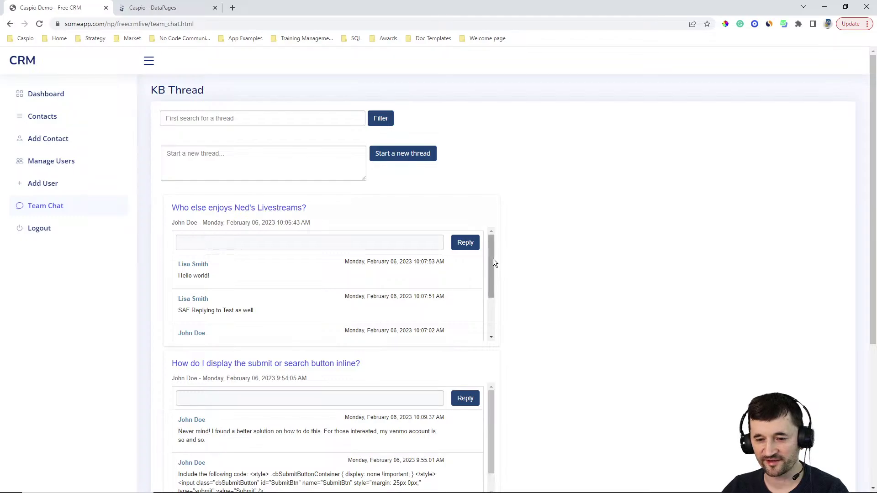
left_click_drag(491, 257, 522, 254)
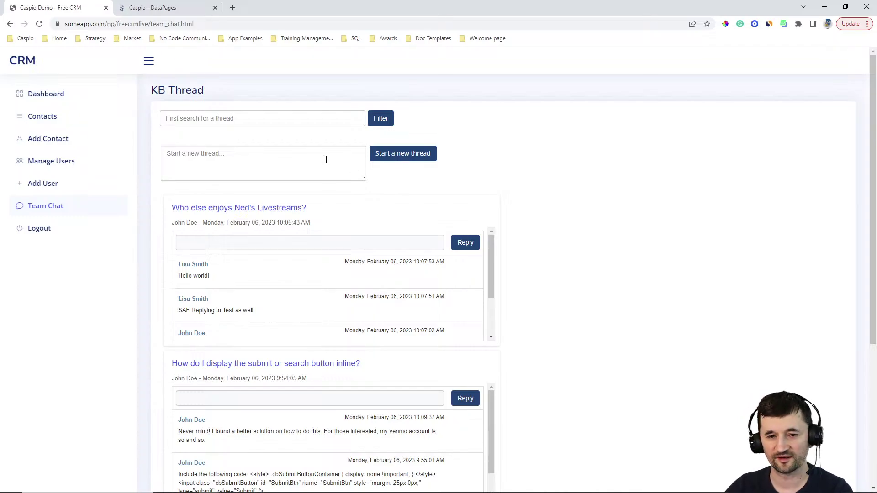
Step: Filter the threads by 'inline', then clear the search and show all threads
left_click(250, 118)
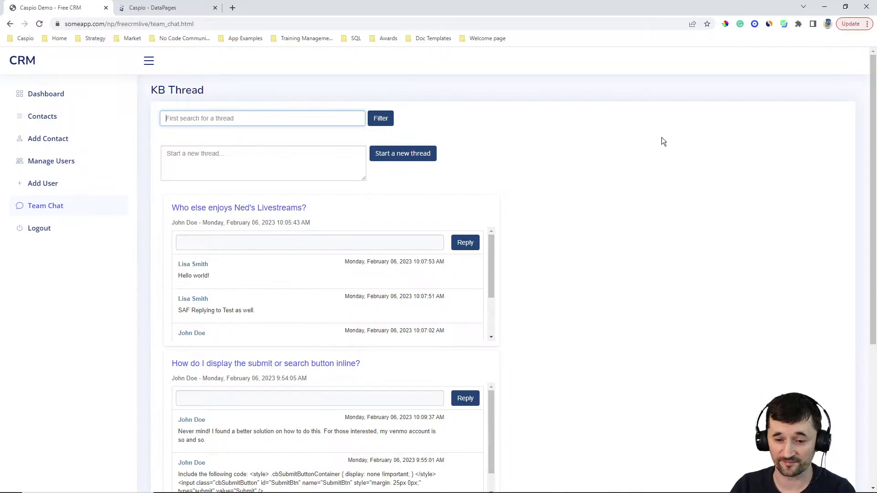
type("inline")
key("Return")
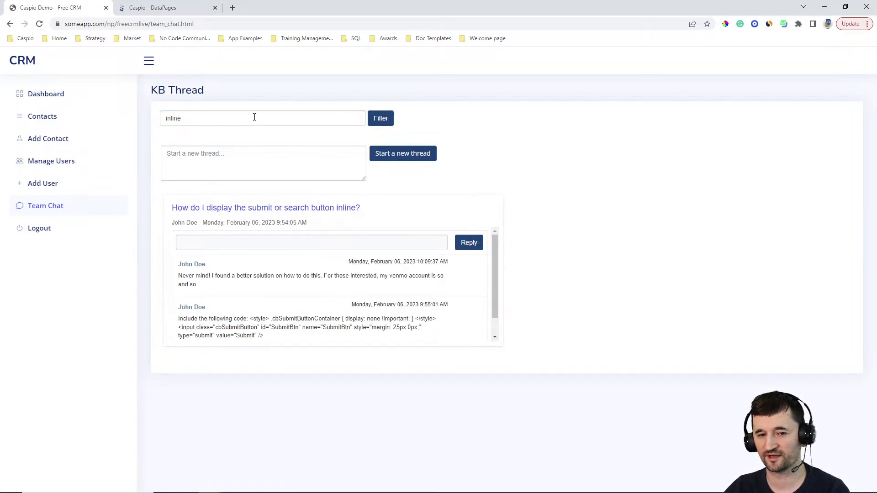
key("ctrl+a")
key("BackSpace")
left_click(380, 119)
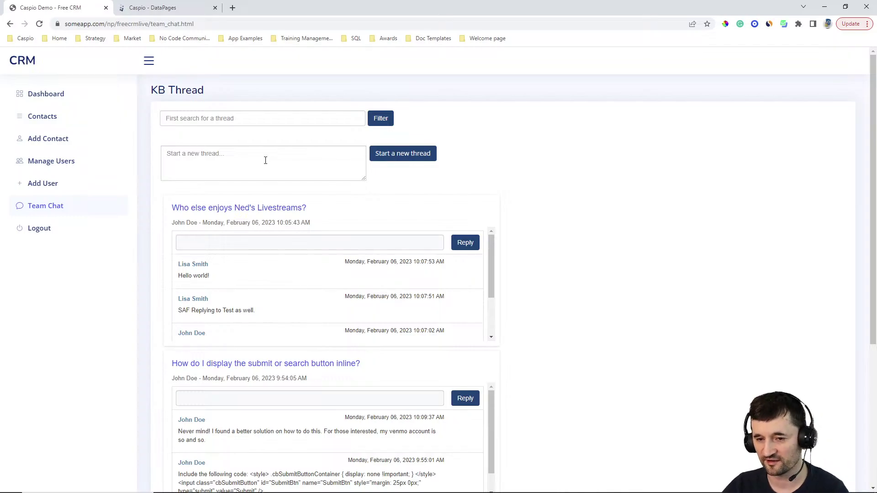
Step: Scroll down the full thread list and back to the top
scroll(576, 242, "down", 5)
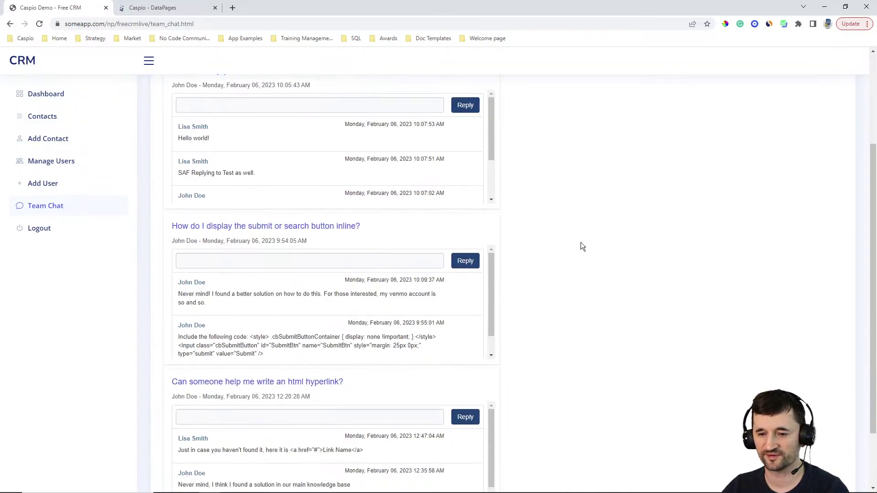
scroll(582, 242, "up", 5)
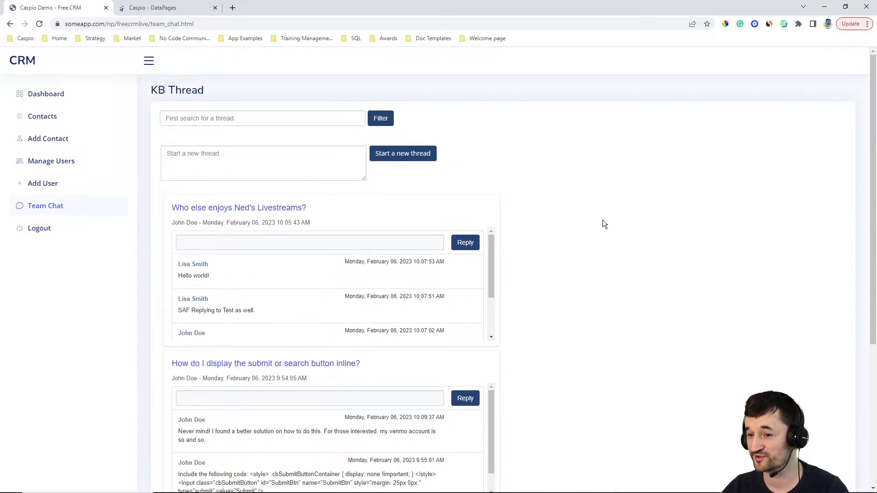
Step: Switch to the Caspio DataPages tab and open the app's Tables list
left_click(157, 7)
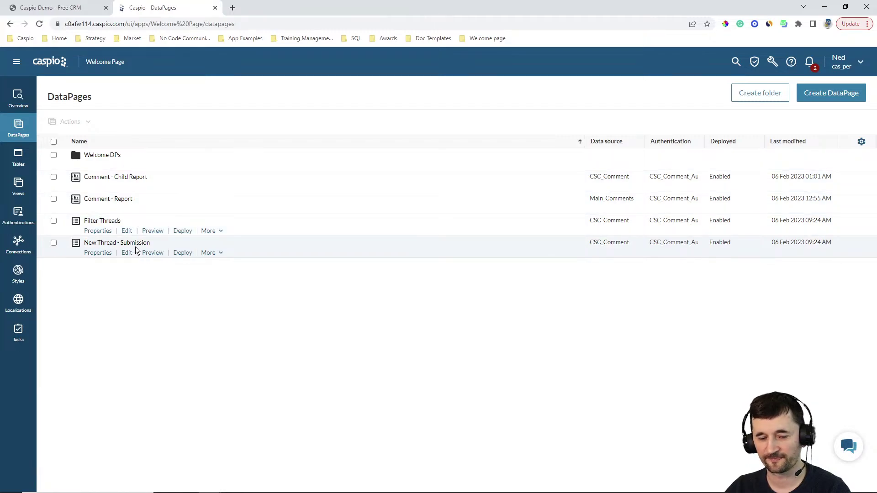
left_click(18, 157)
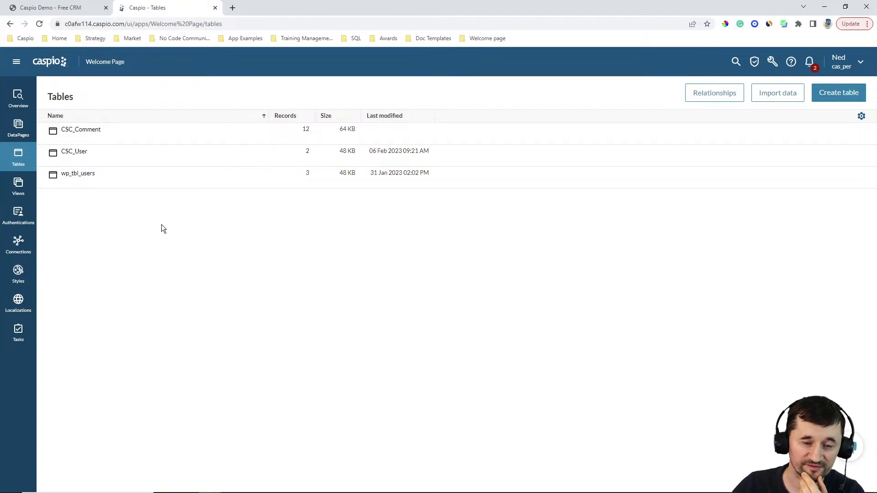
Step: Review the CSC_User table's records, then open the app's Views list
left_click(104, 159)
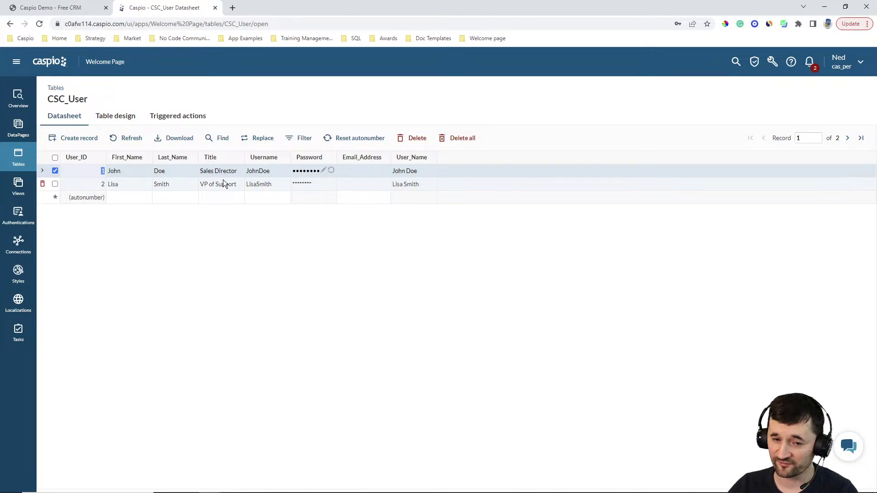
left_click(82, 9)
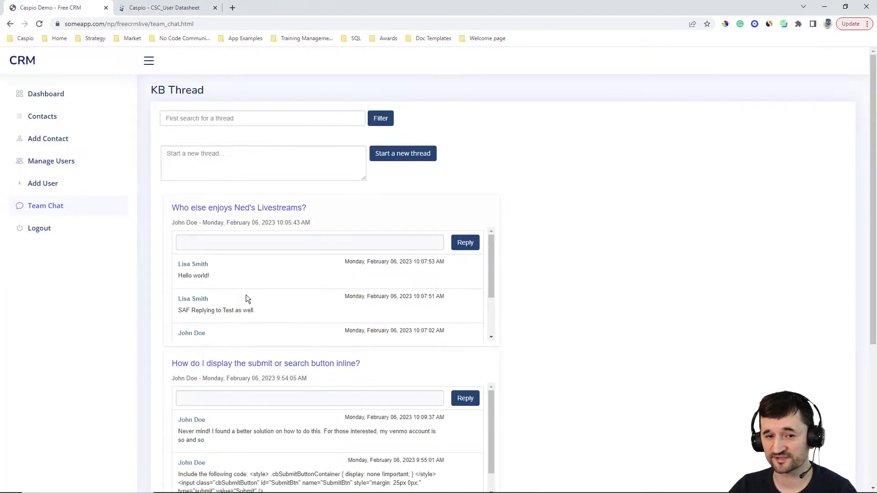
left_click(173, 9)
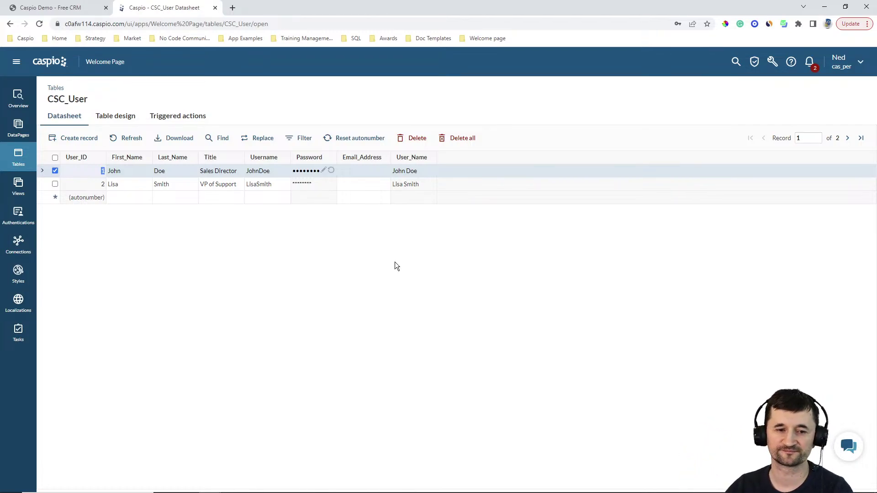
left_click(20, 185)
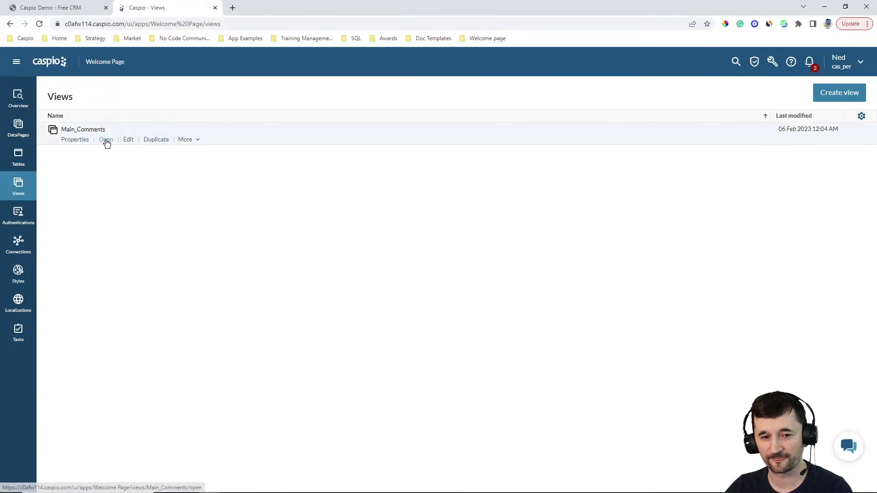
Step: Open the Main_Comments view editor, abandon it, and open the CSC_Comment table datasheet
left_click(106, 139)
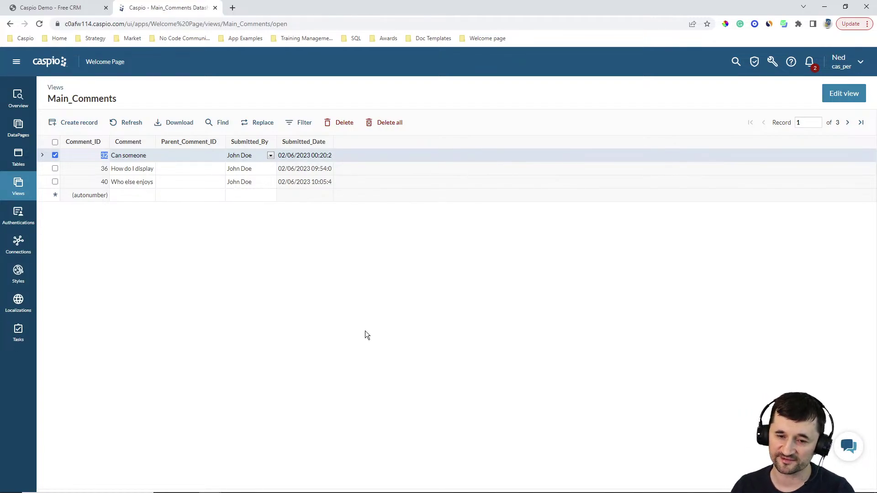
left_click(844, 102)
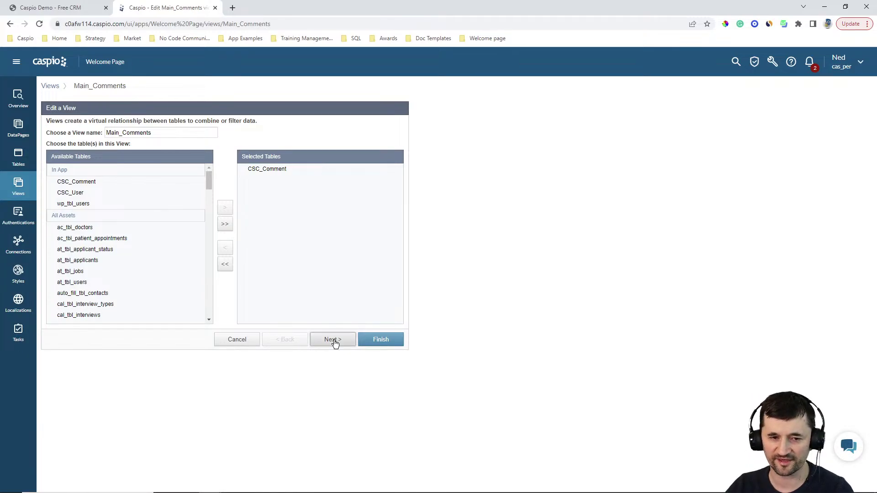
left_click(25, 160)
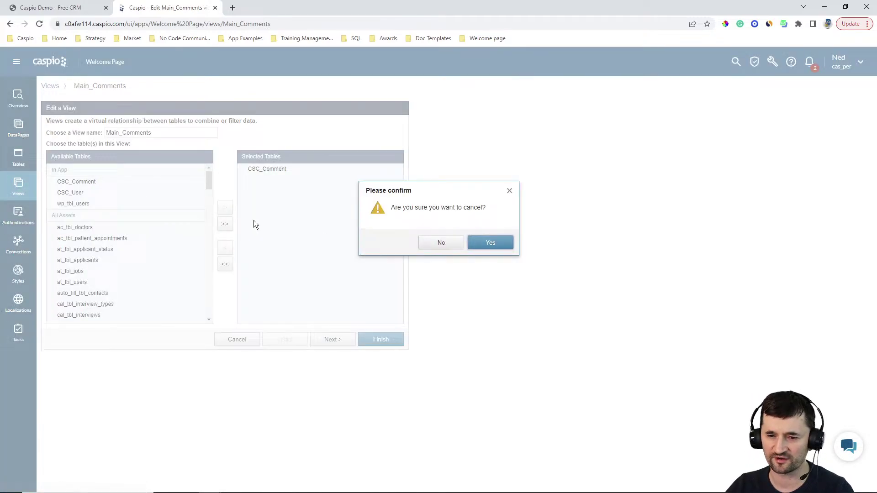
left_click(492, 241)
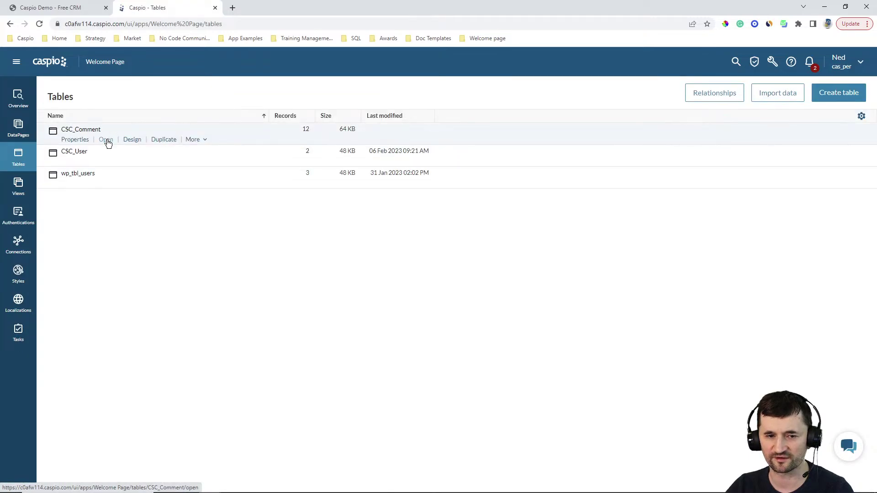
left_click(108, 140)
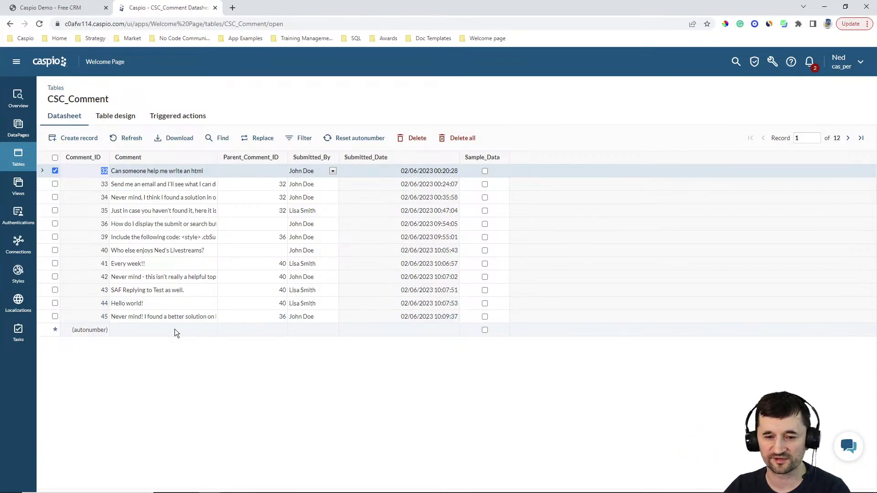
Step: Review the Main_Comments view's fields and filter criteria, cancel, and widen its Comment column
left_click(17, 188)
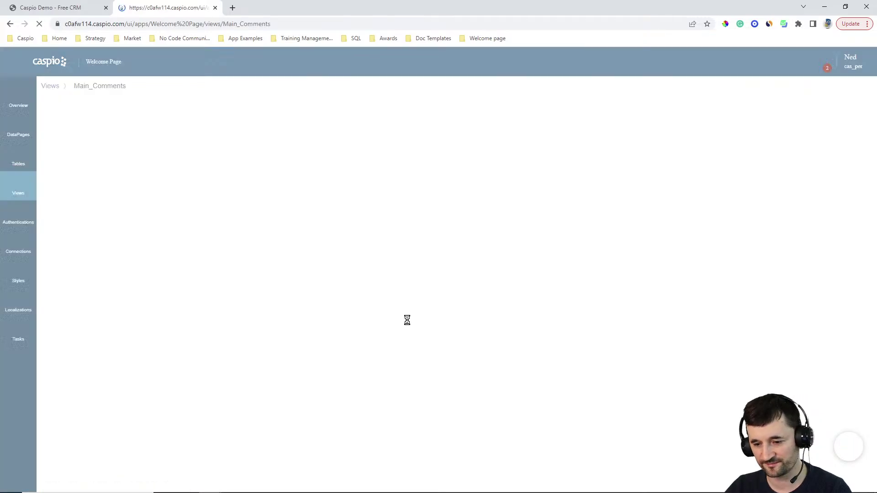
left_click(344, 339)
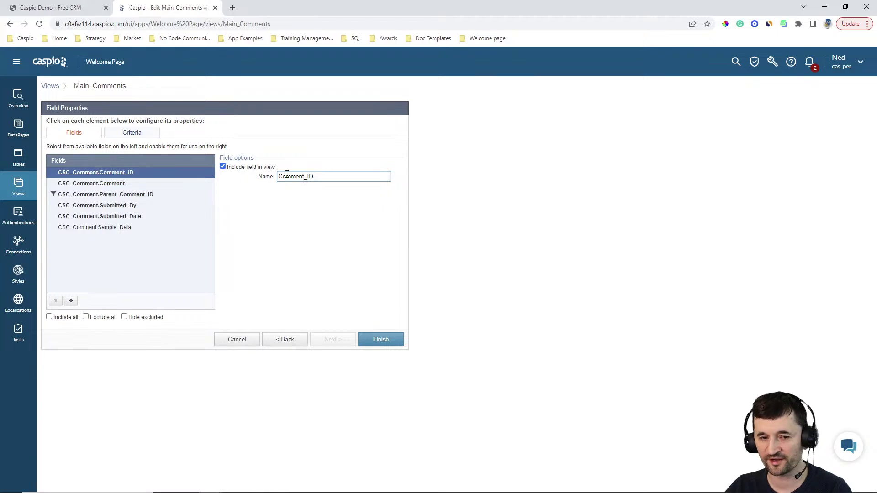
left_click(126, 136)
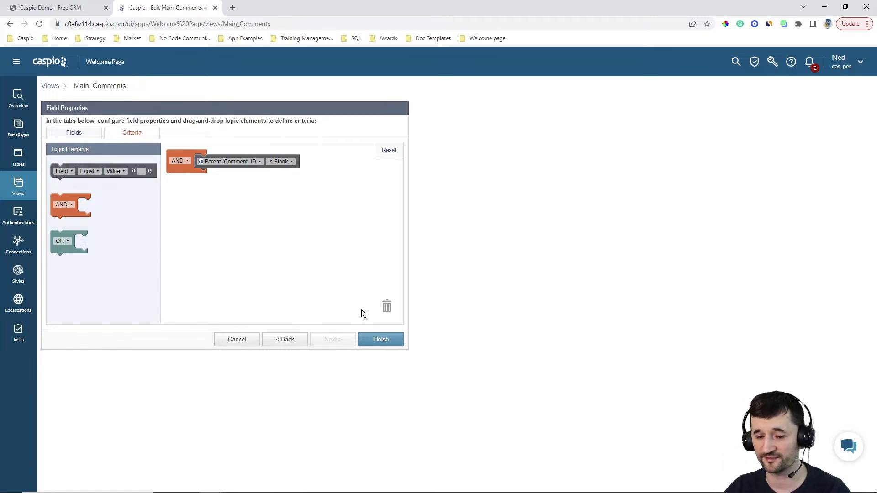
left_click(224, 338)
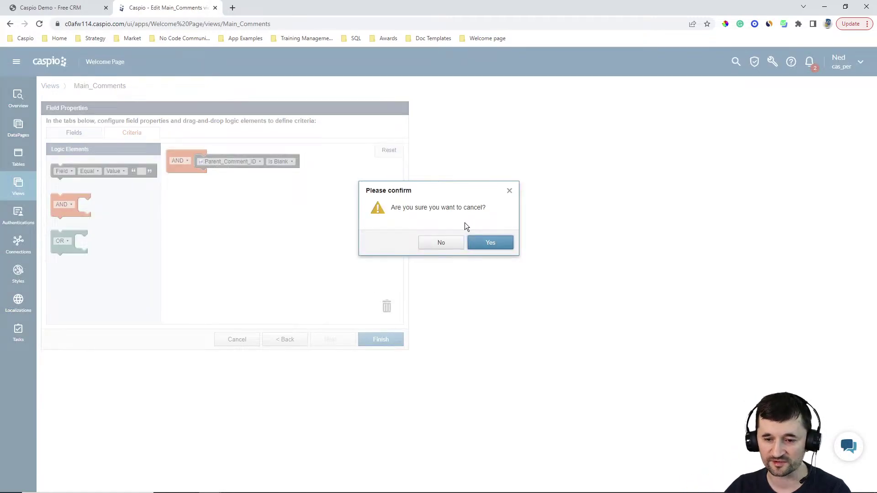
left_click(494, 248)
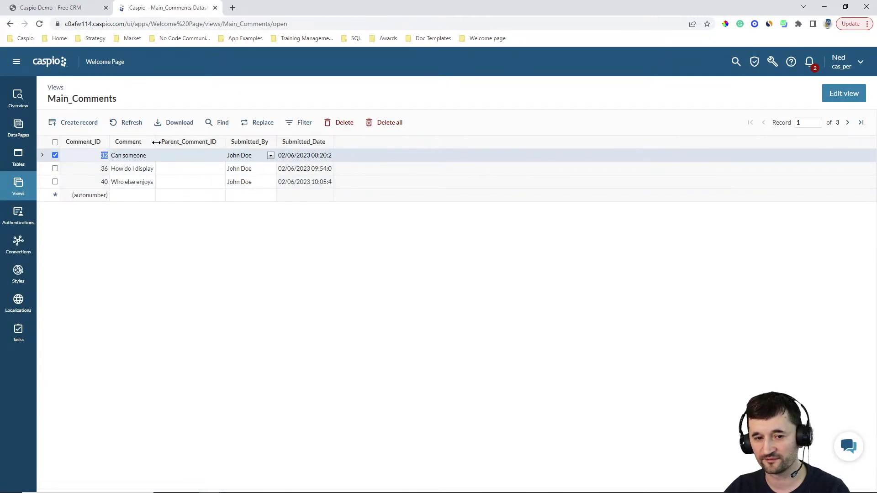
left_click_drag(158, 146, 356, 143)
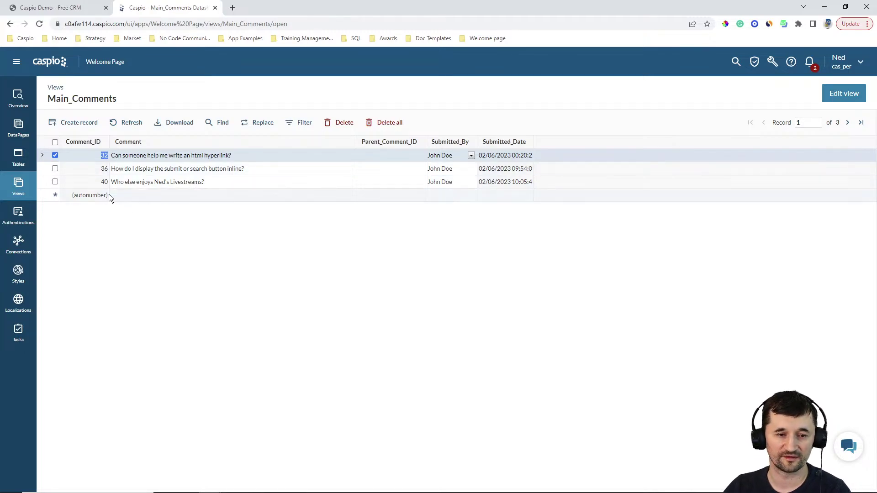
Step: Step through the Filter Threads wizard, checking the search field's Advanced settings, then cancel unsaved
left_click(21, 126)
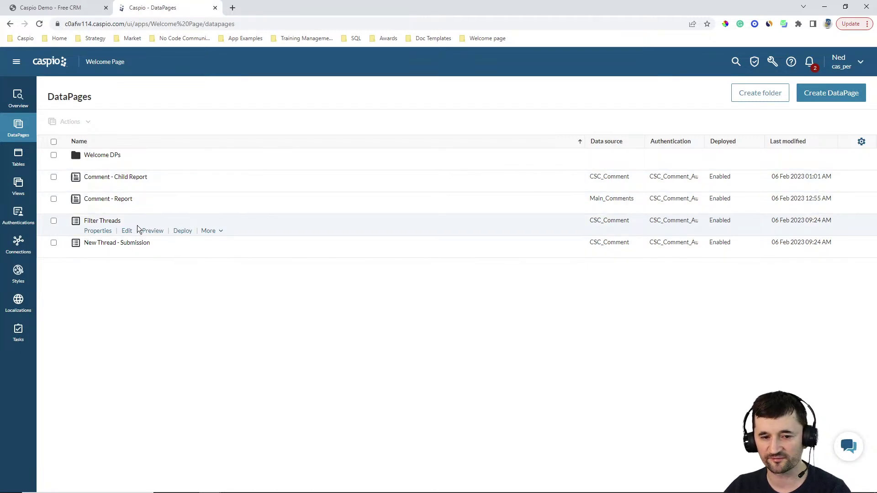
left_click(126, 231)
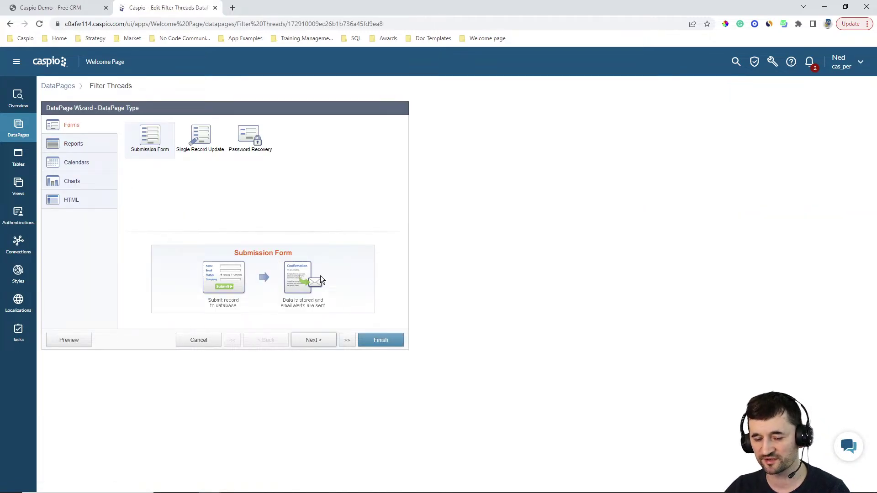
left_click(312, 340)
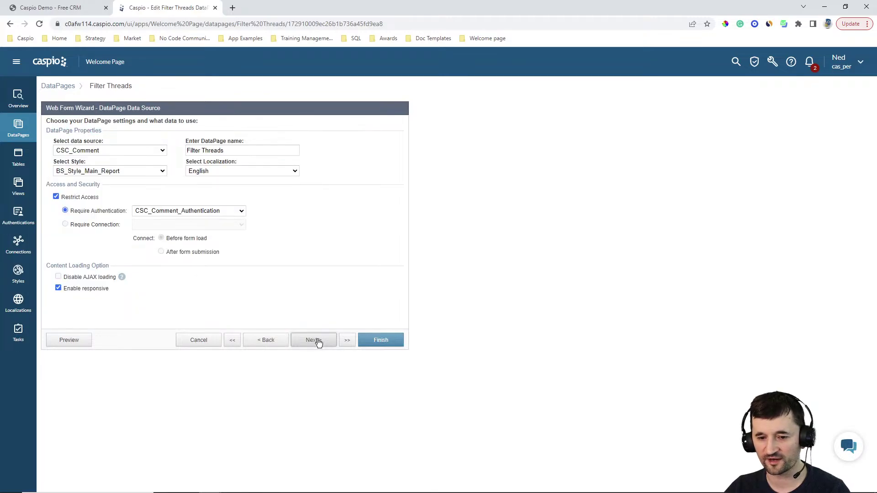
left_click(314, 340)
left_click(314, 340)
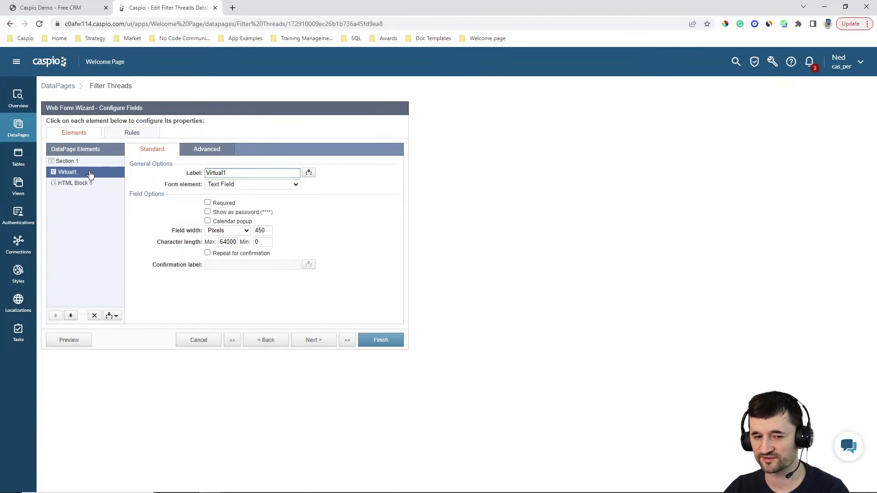
left_click(206, 151)
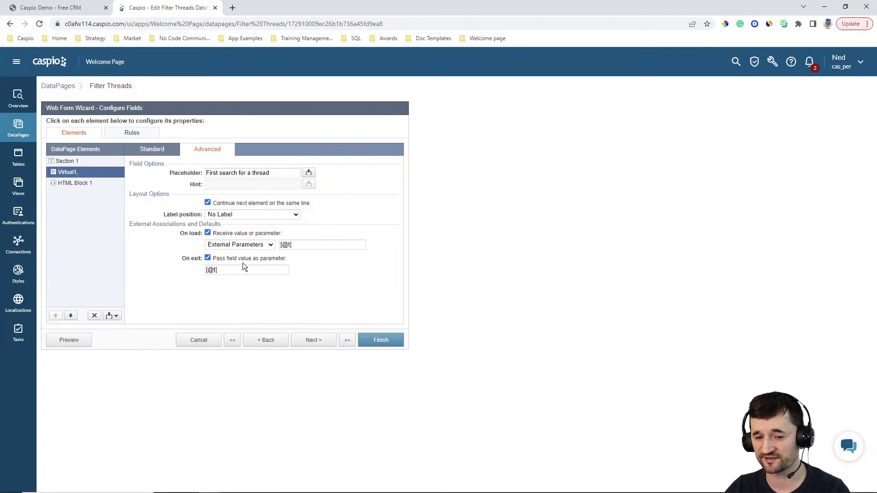
left_click(312, 338)
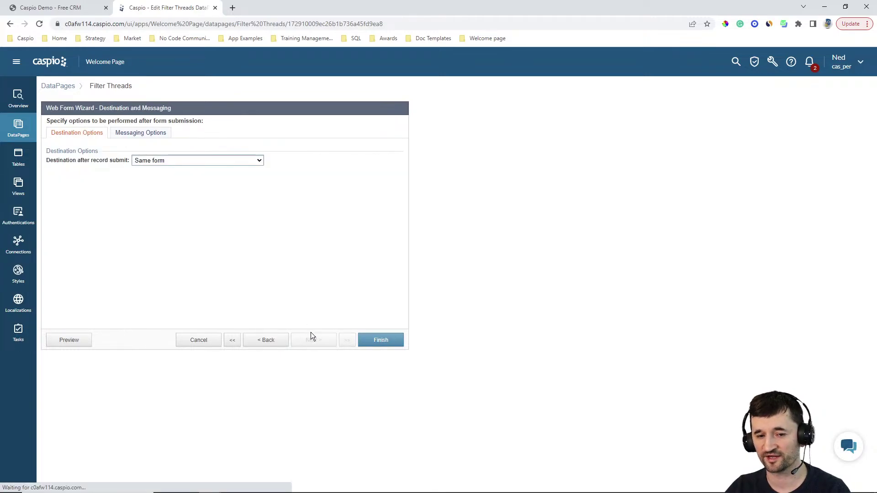
left_click(219, 339)
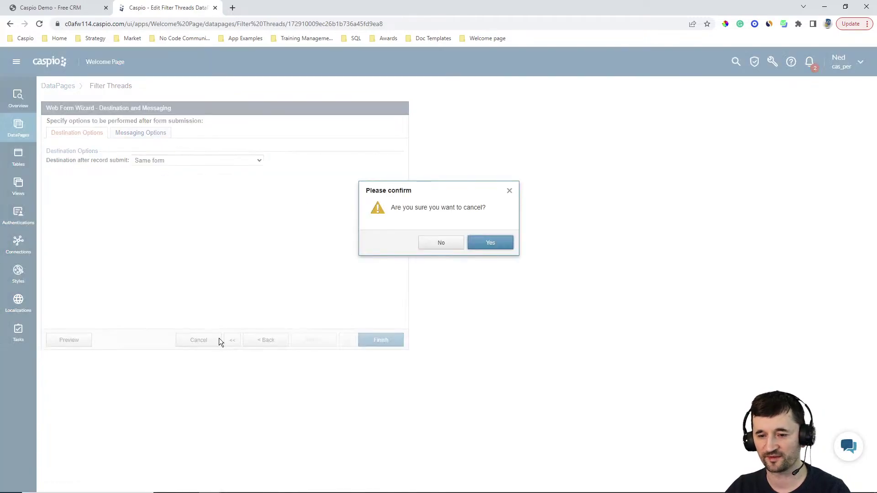
left_click(498, 244)
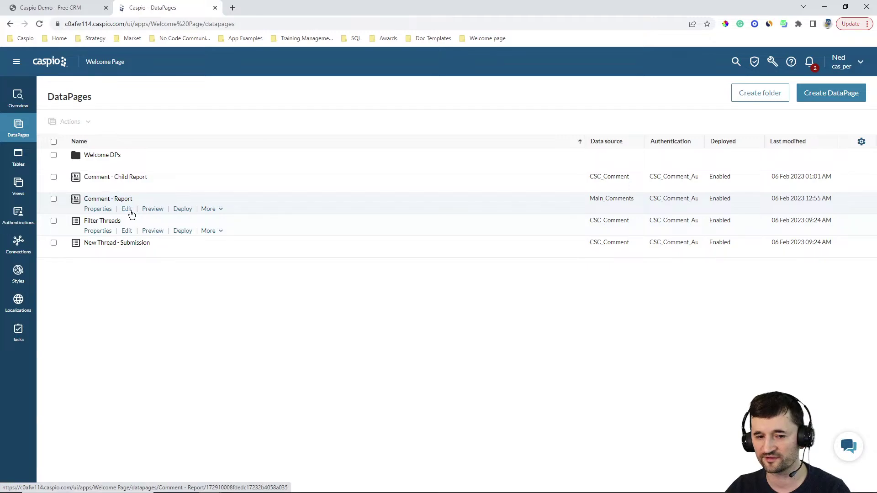
Step: Advance the Comment - Report wizard to the Comment filter's external parameter settings
left_click(127, 210)
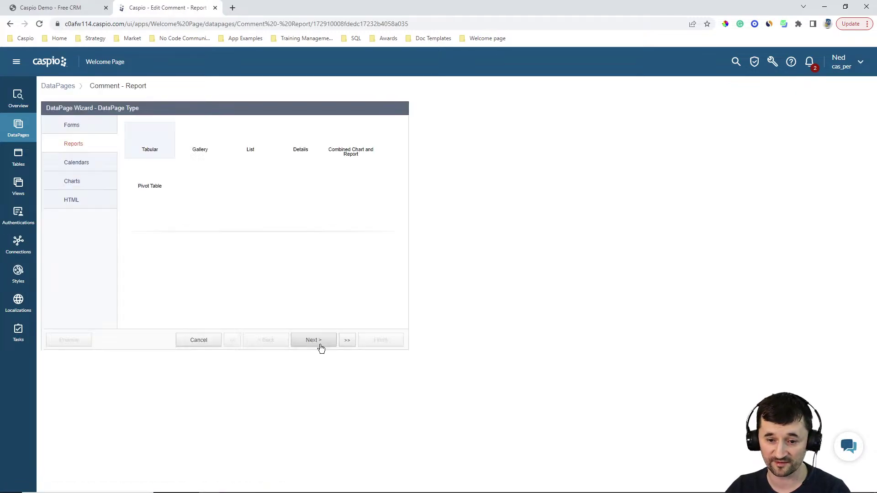
left_click(319, 342)
left_click(319, 343)
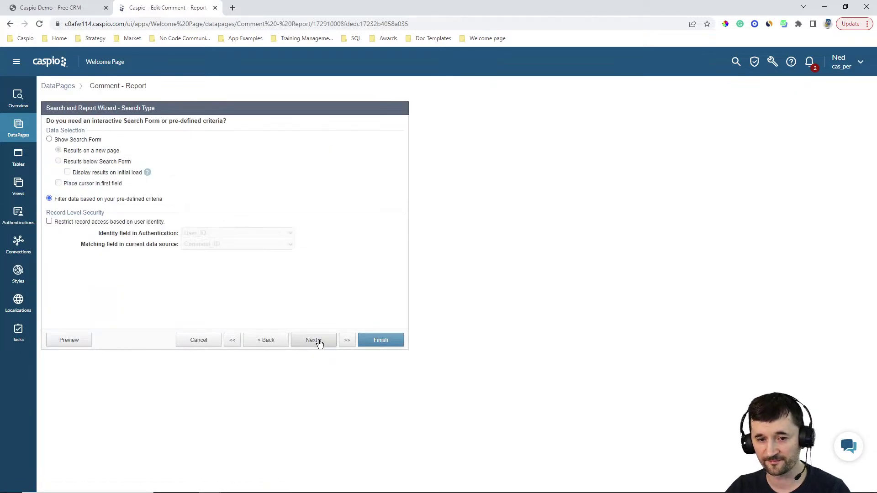
left_click(318, 341)
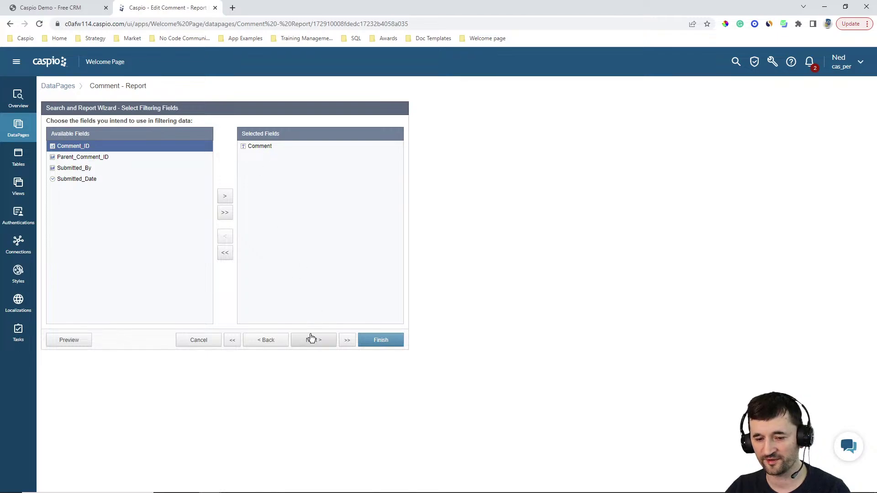
left_click(314, 339)
left_click(207, 149)
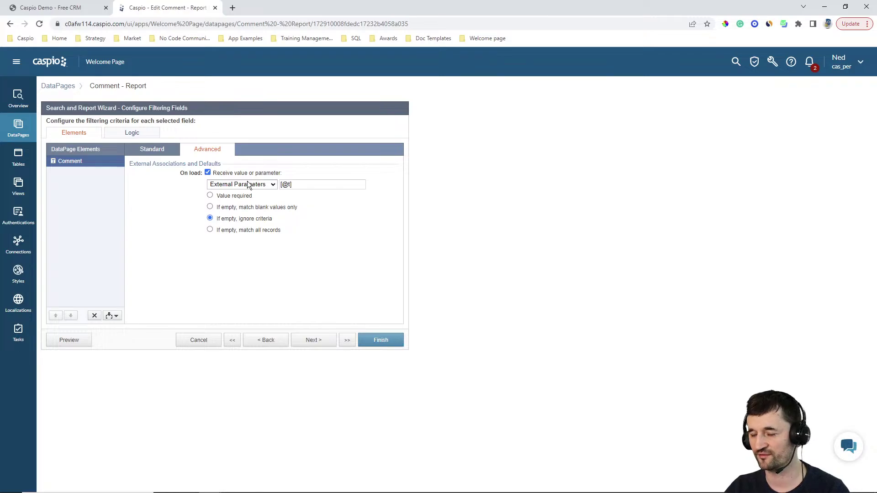
Step: Search the CRM chat for 'livestream', then cancel the Comment - Report editor without saving
left_click(64, 8)
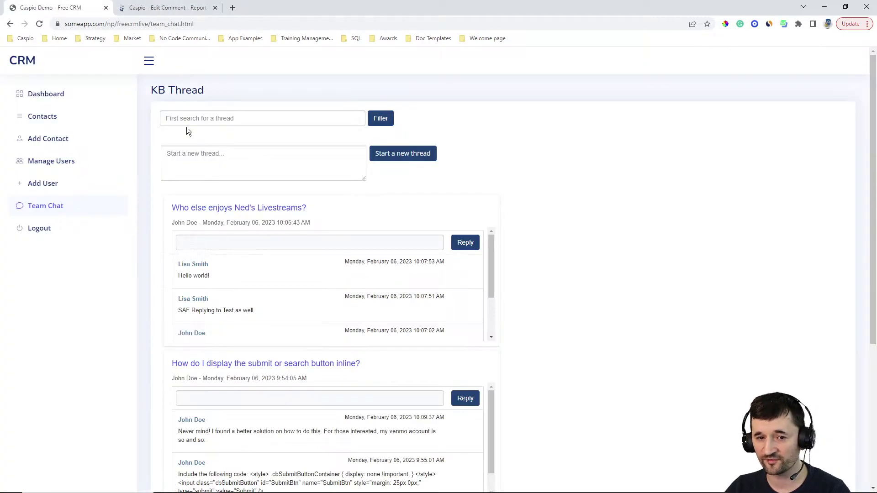
left_click(214, 119)
type("livestream")
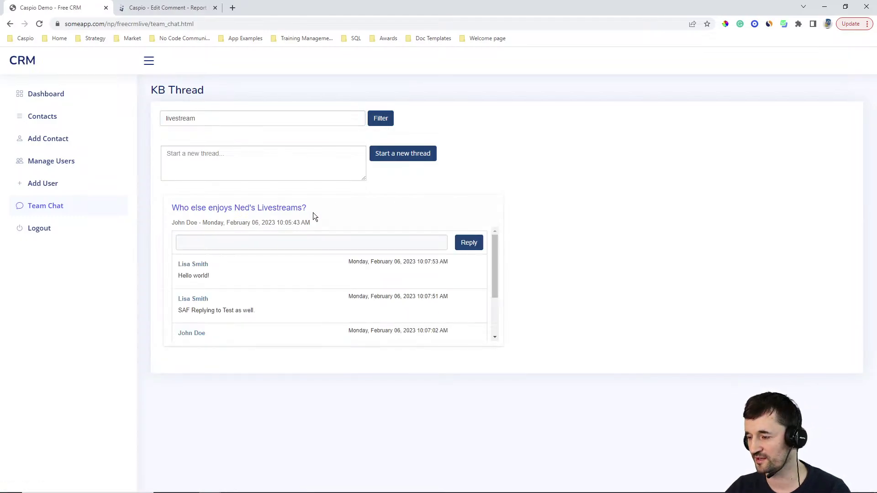
left_click(167, 8)
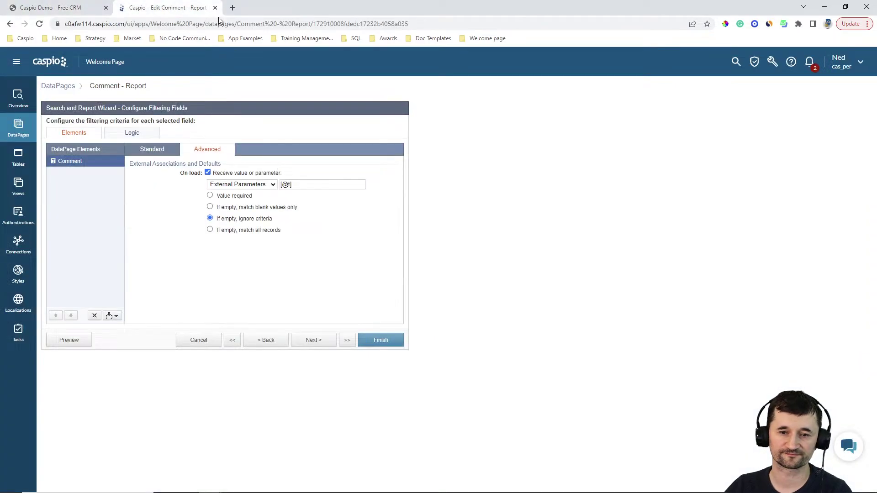
left_click(205, 342)
left_click(487, 247)
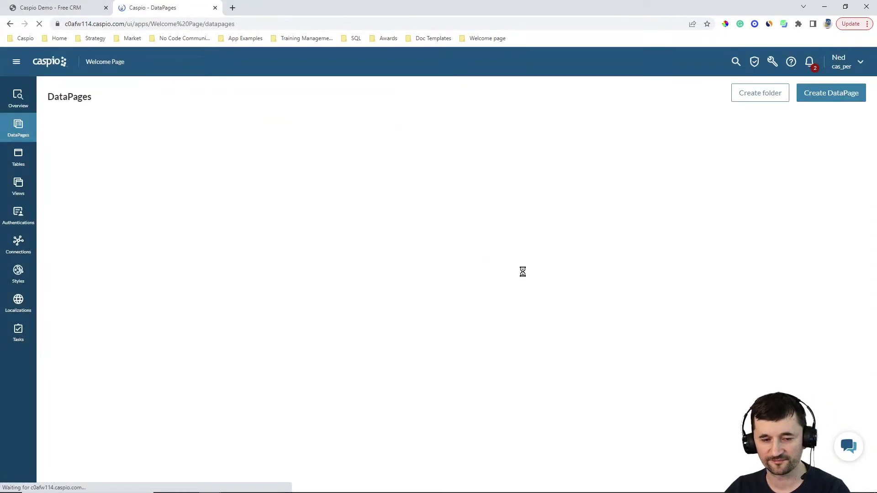
mouse_move(122, 253)
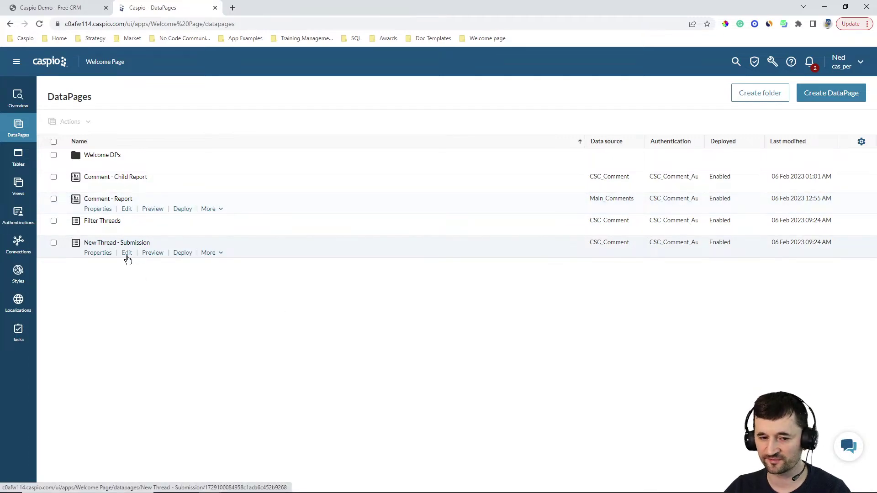
Step: Step New Thread - Submission to Configure Fields and inspect the Comment and hidden Submitted_By settings
left_click(126, 254)
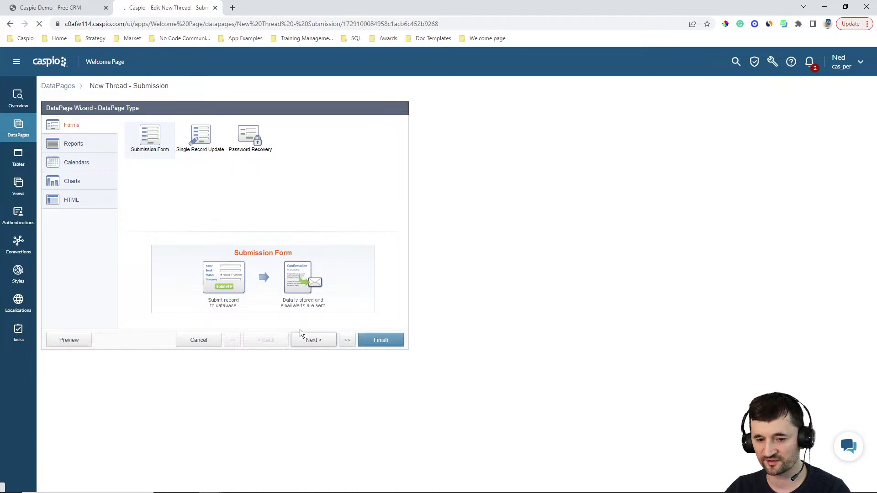
left_click(308, 341)
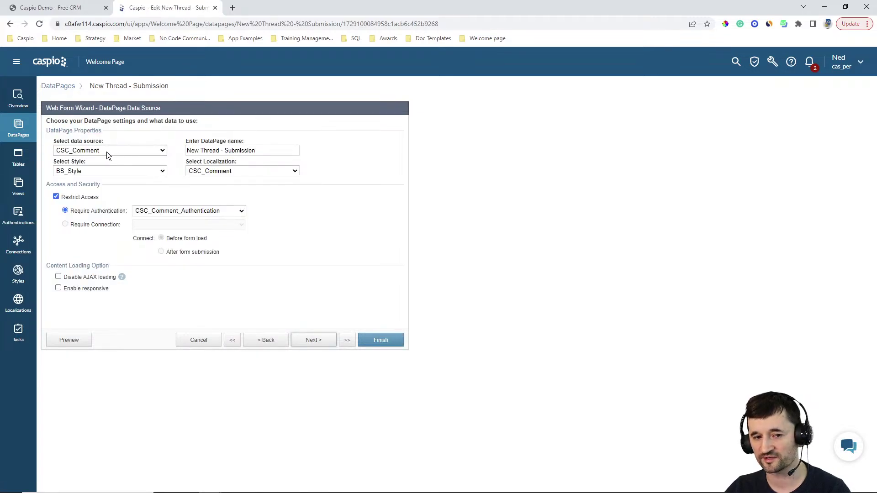
left_click(314, 341)
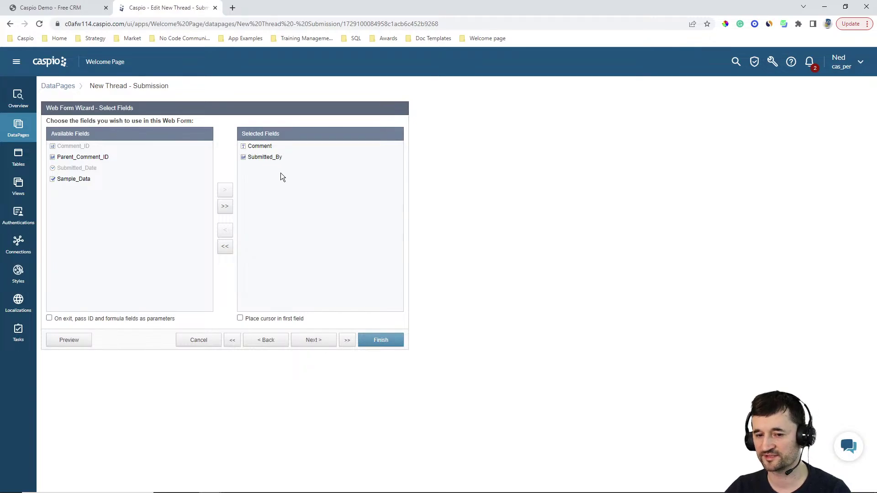
left_click(318, 344)
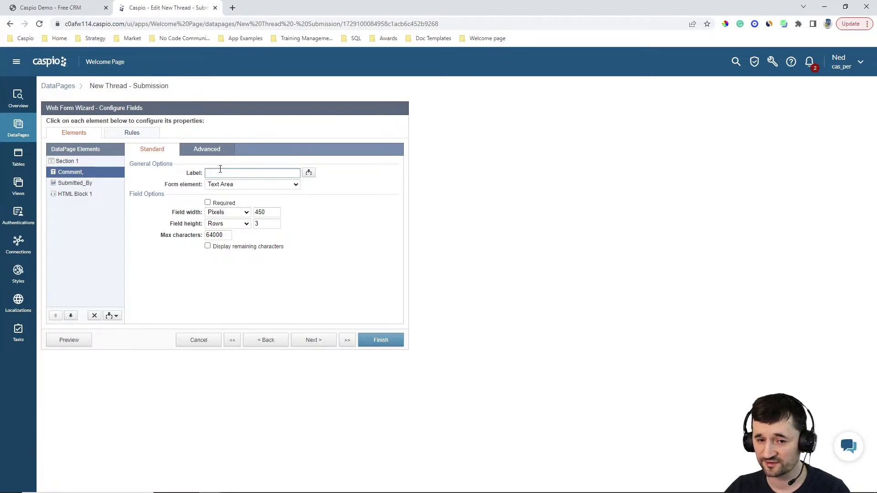
left_click(211, 155)
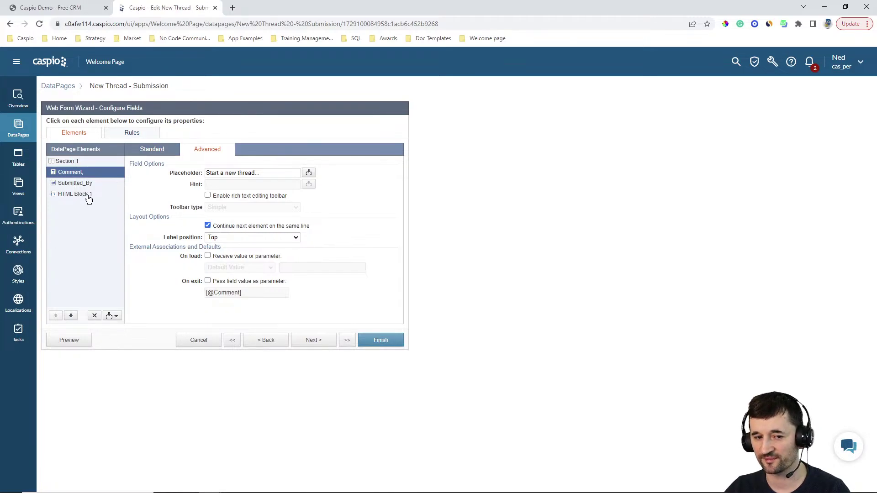
left_click(86, 183)
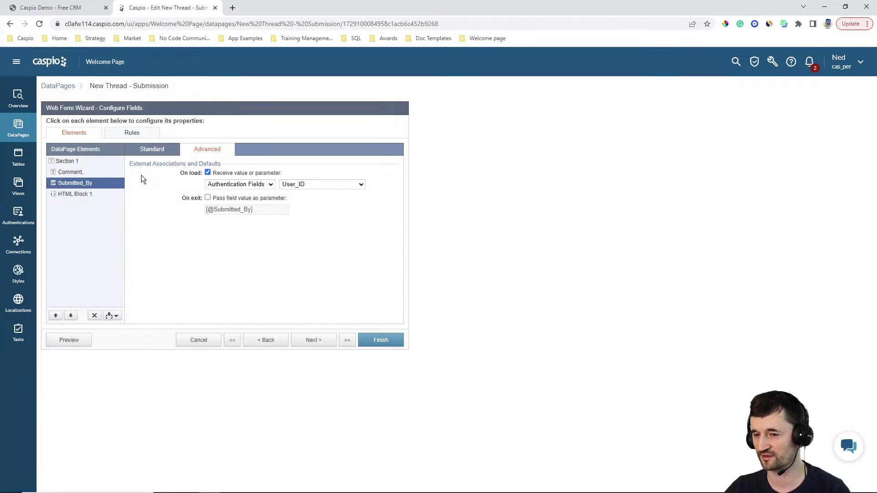
left_click(152, 150)
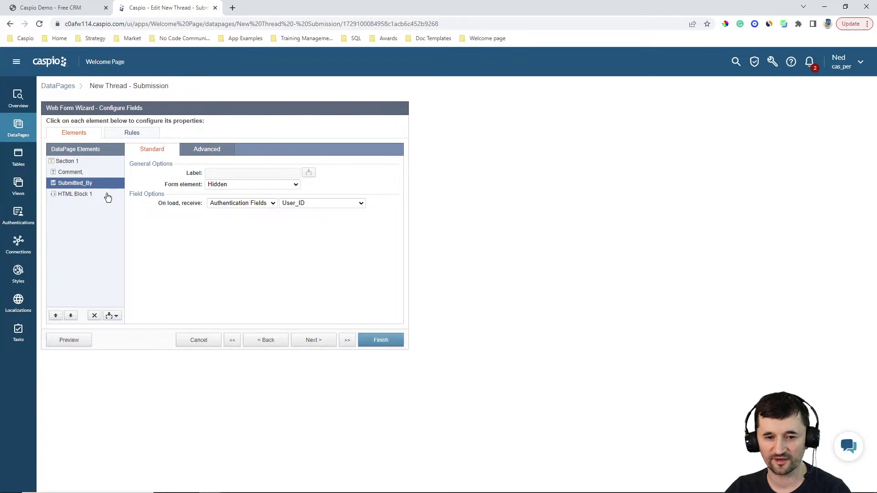
Step: Inspect HTML Block 1's code, compare with the chat page, then cancel the editor unsaved
left_click(82, 194)
left_click(227, 208)
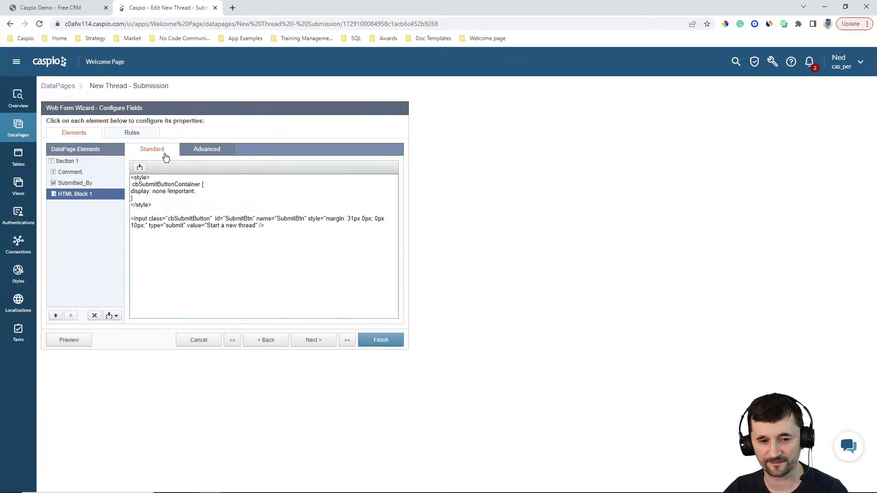
left_click(71, 173)
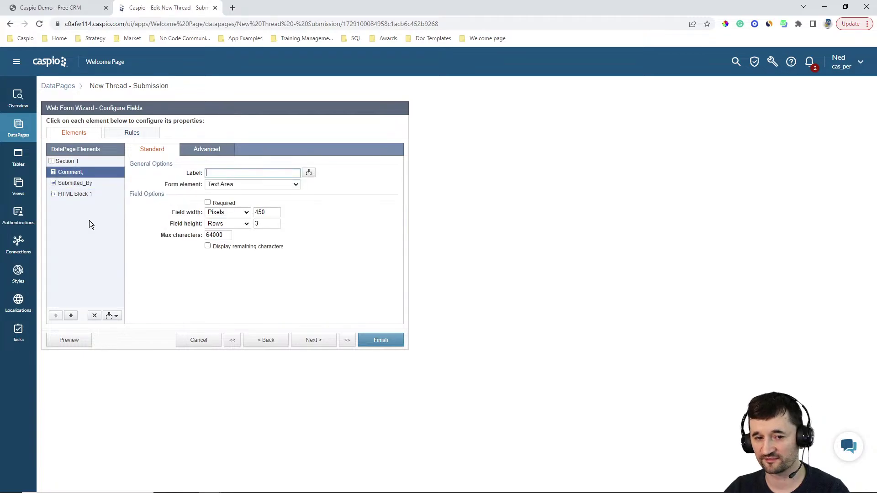
left_click(67, 13)
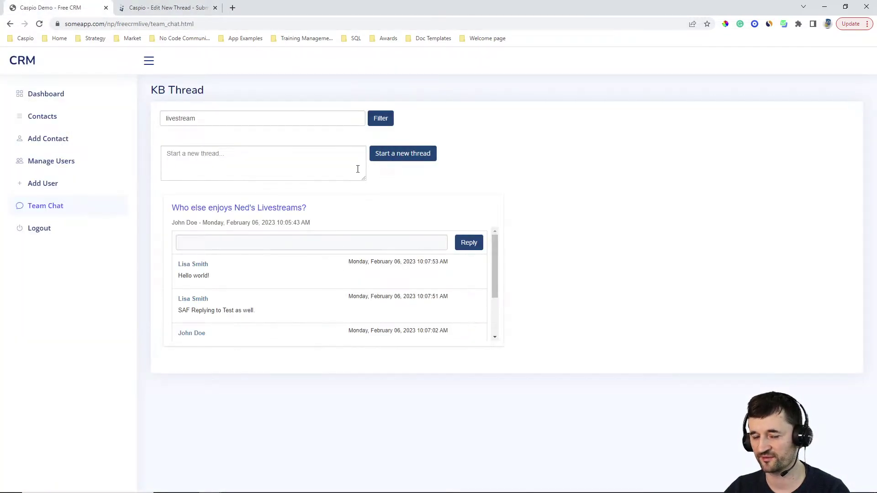
left_click(189, 7)
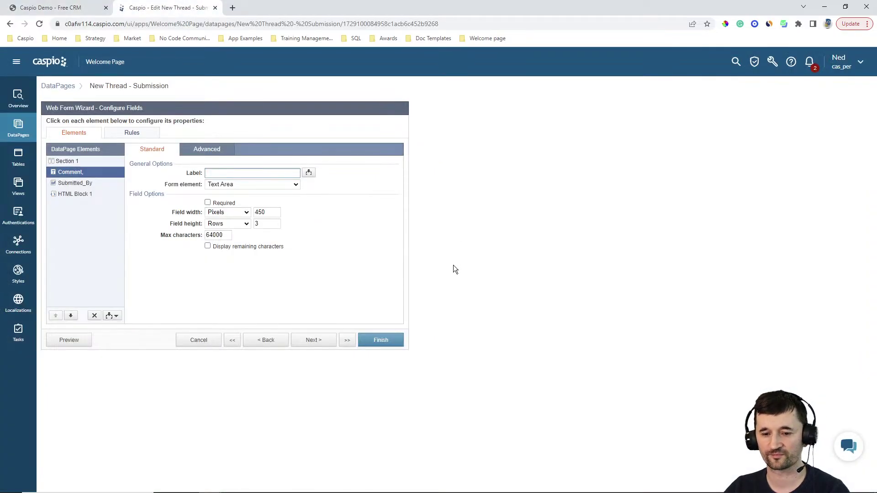
left_click(201, 340)
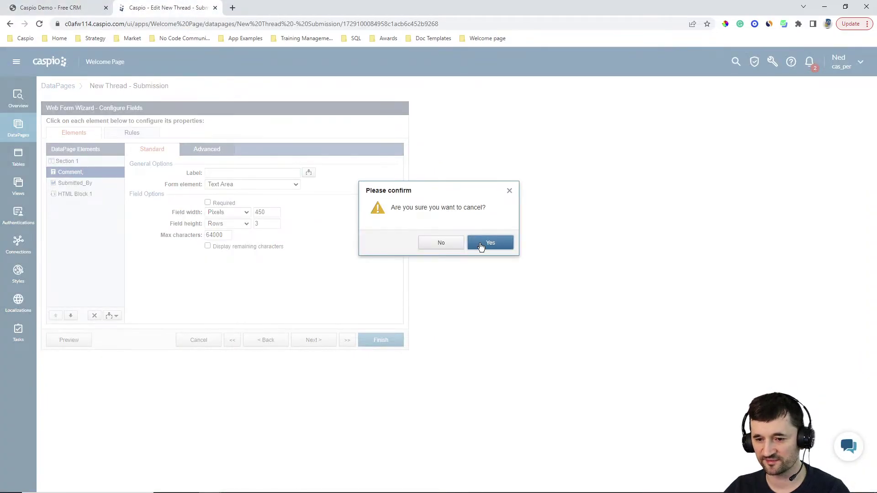
left_click(503, 242)
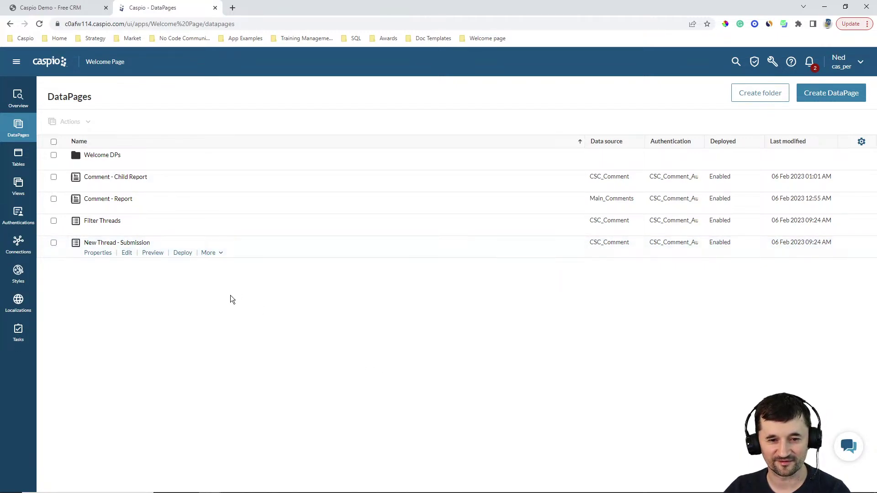
Step: Reopen Comment - Report and advance through seven wizard steps to Configure Results Page Fields
mouse_move(131, 203)
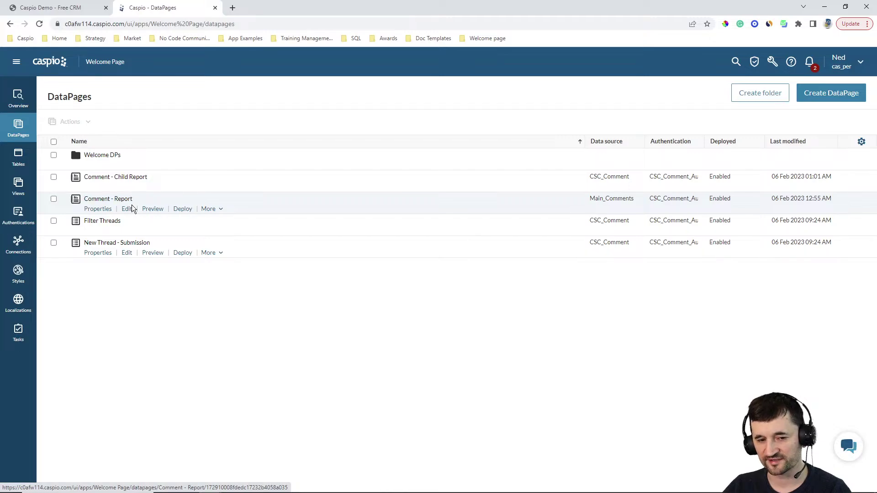
left_click(127, 209)
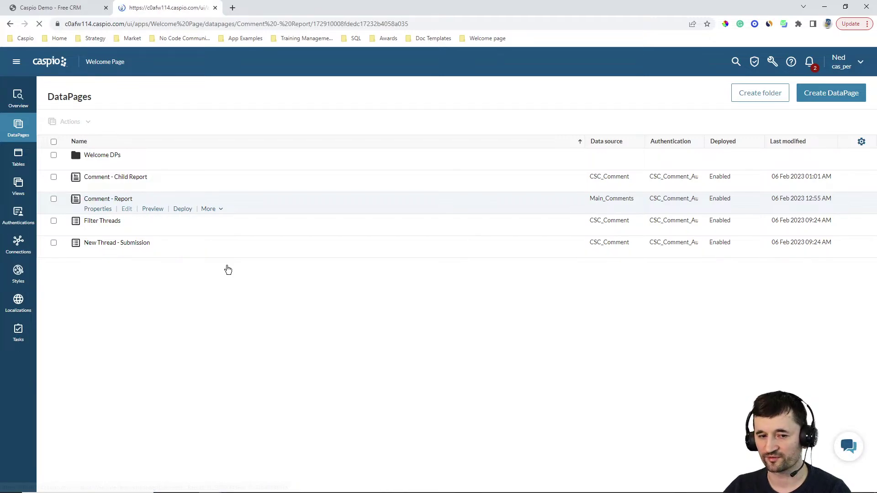
left_click(313, 340)
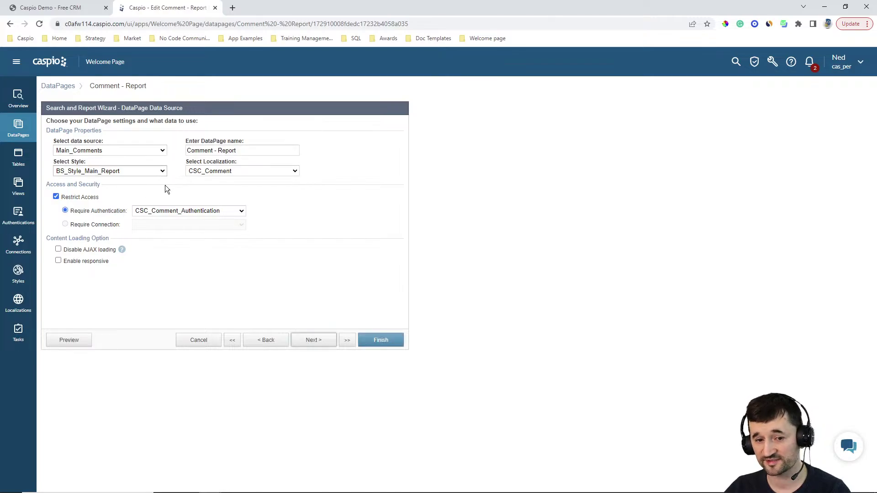
left_click(308, 342)
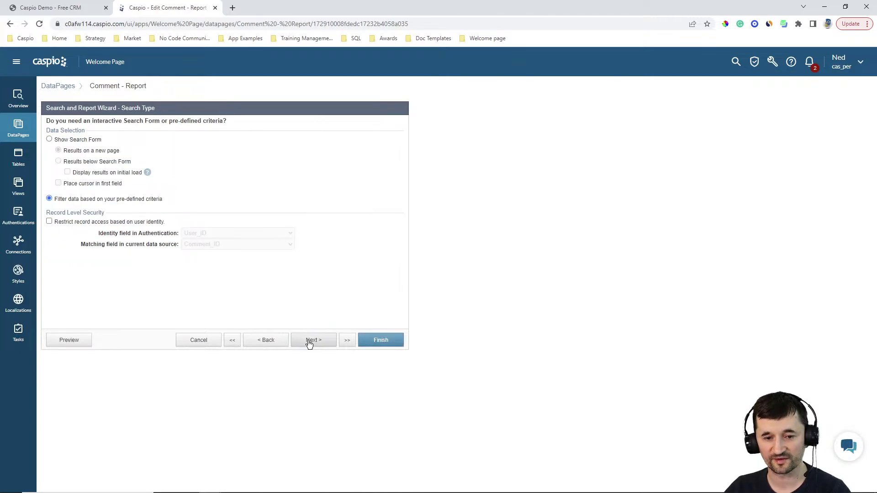
left_click(309, 343)
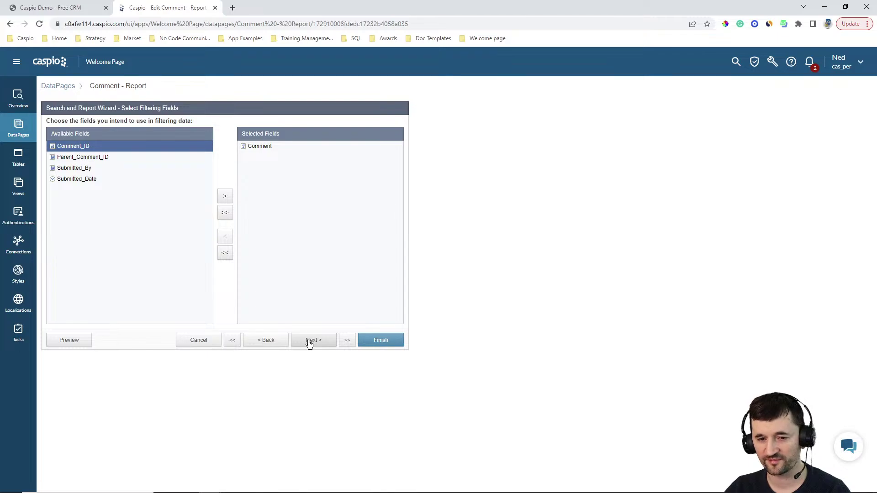
left_click(309, 343)
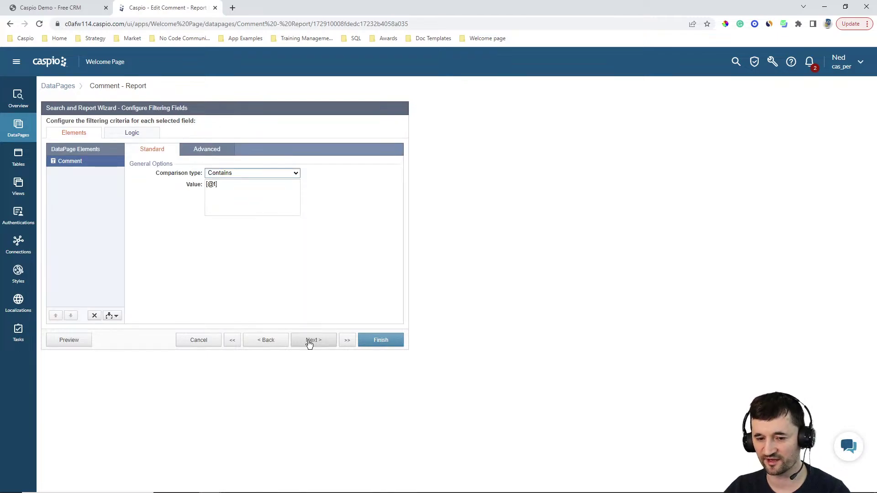
left_click(310, 342)
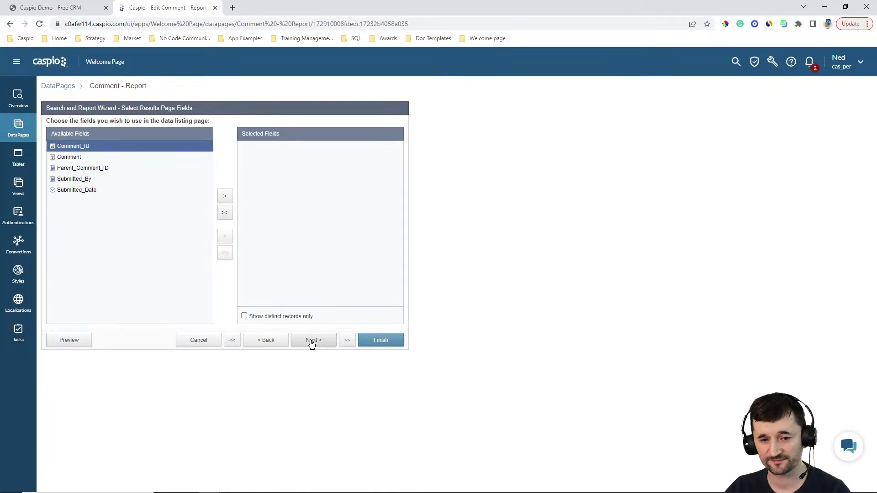
left_click(312, 343)
left_click(312, 344)
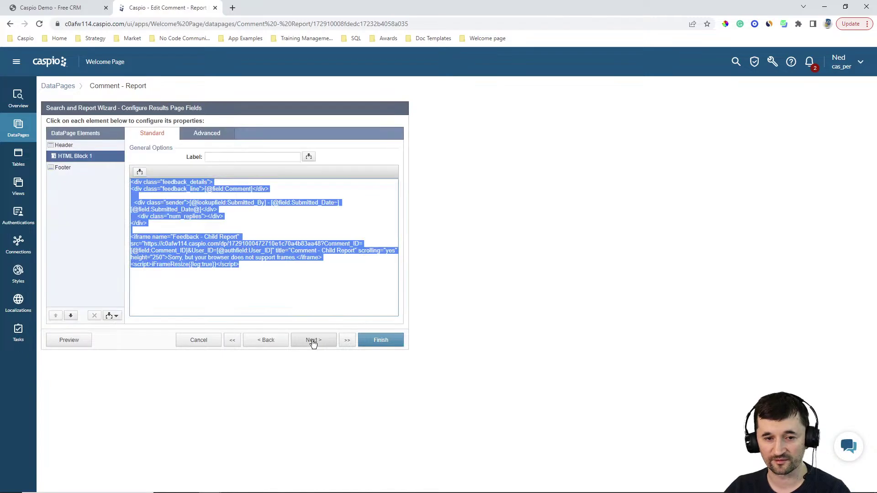
Step: Review the Header CSS and HTML Block 1 markup, then compare with the live chat page
left_click(291, 288)
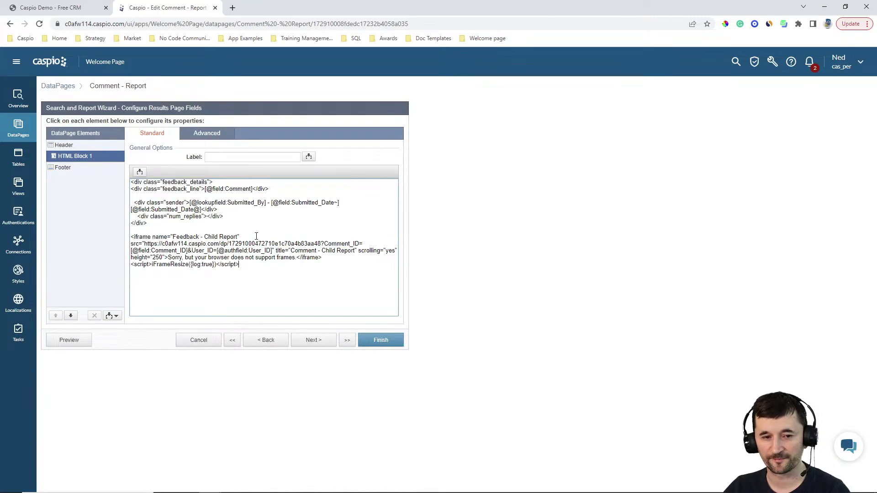
left_click(77, 146)
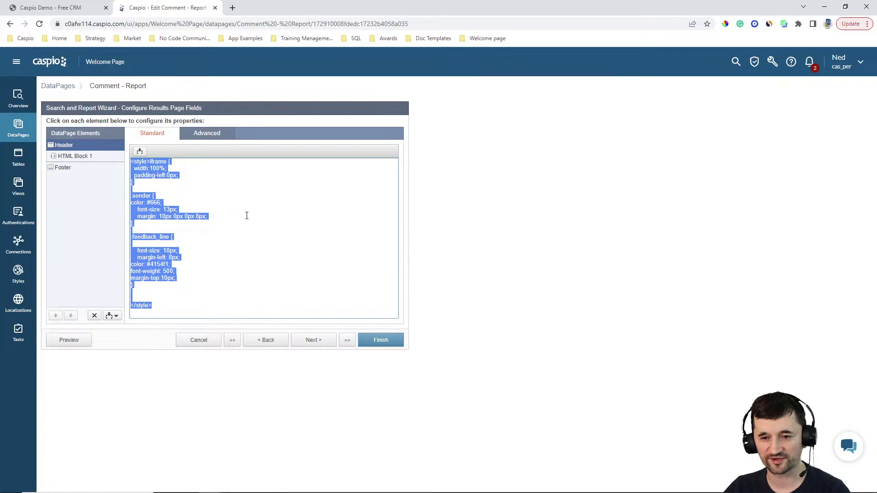
left_click(244, 214)
left_click(87, 157)
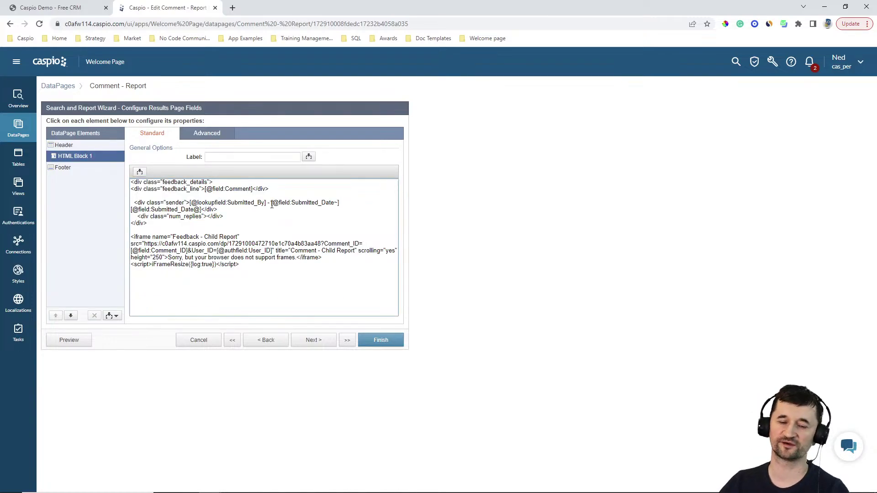
left_click(79, 10)
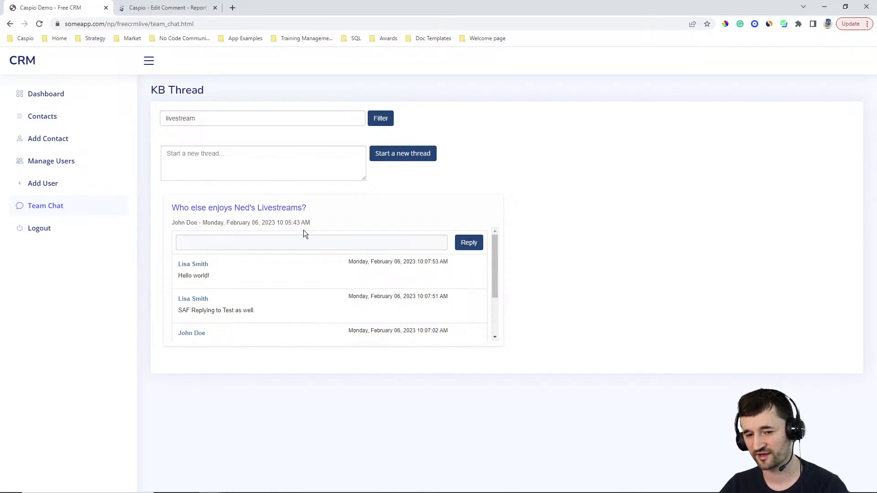
Step: Highlight the feedback_line class in the markup, recheck its Header CSS, and view the chat page
left_click(160, 8)
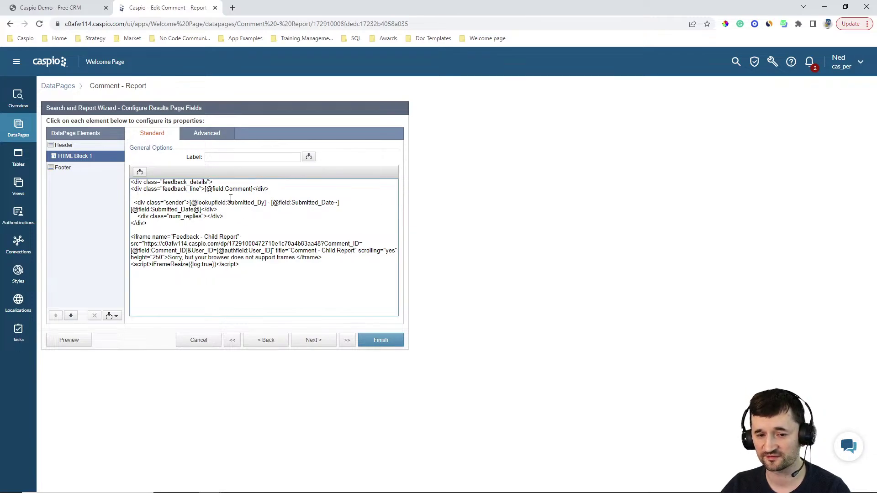
key("Right")
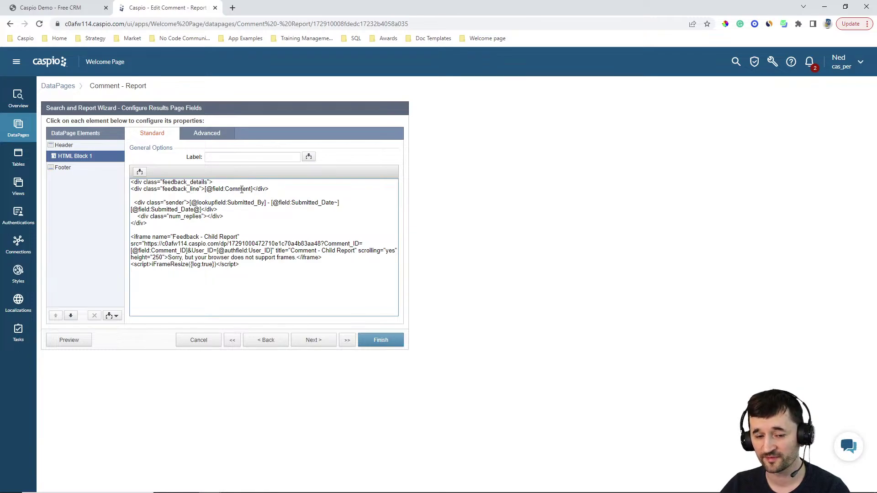
left_click_drag(163, 191, 194, 191)
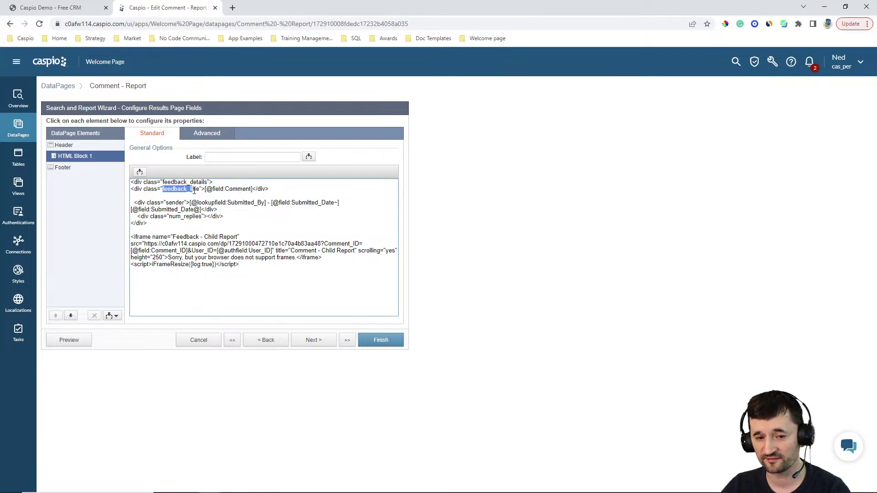
left_click(67, 146)
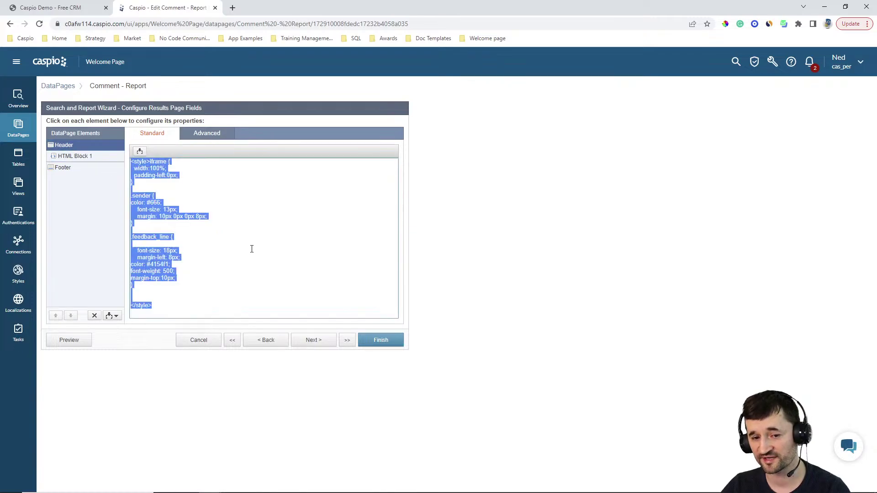
left_click(237, 222)
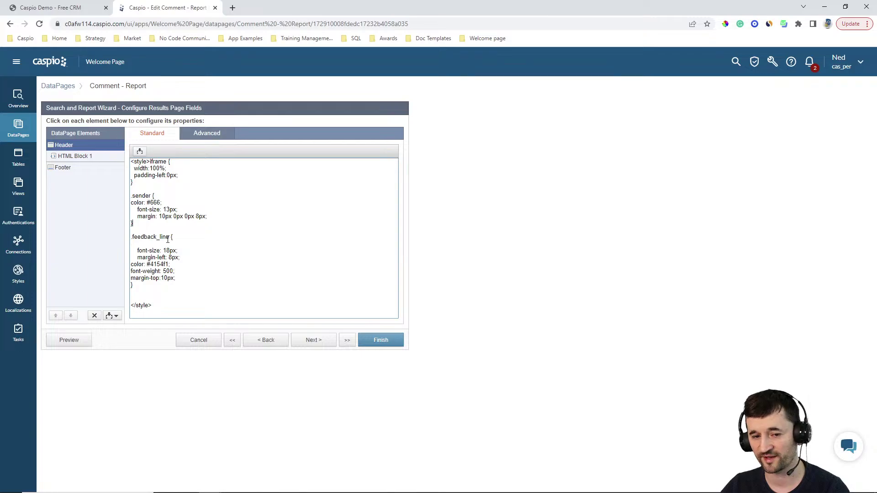
left_click(88, 8)
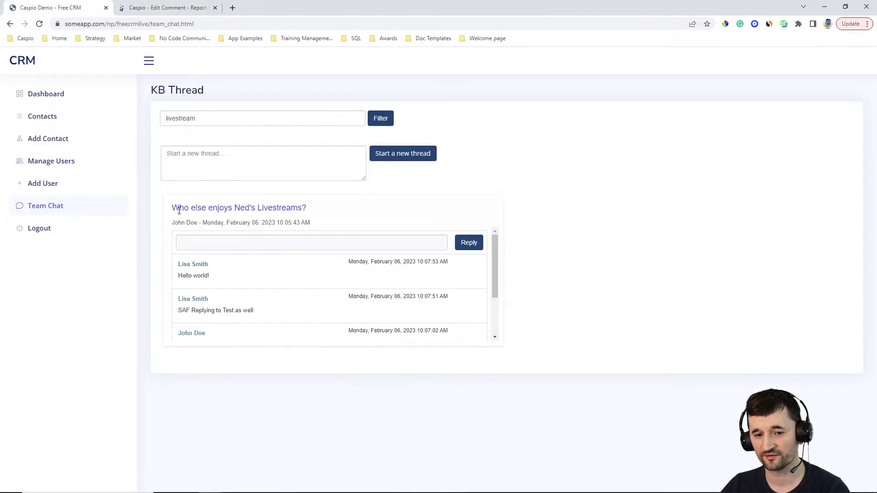
Step: Inspect the thread title in DevTools and trial its font size at 20px, restoring 18px
left_click_drag(174, 207, 316, 207)
left_click(534, 238)
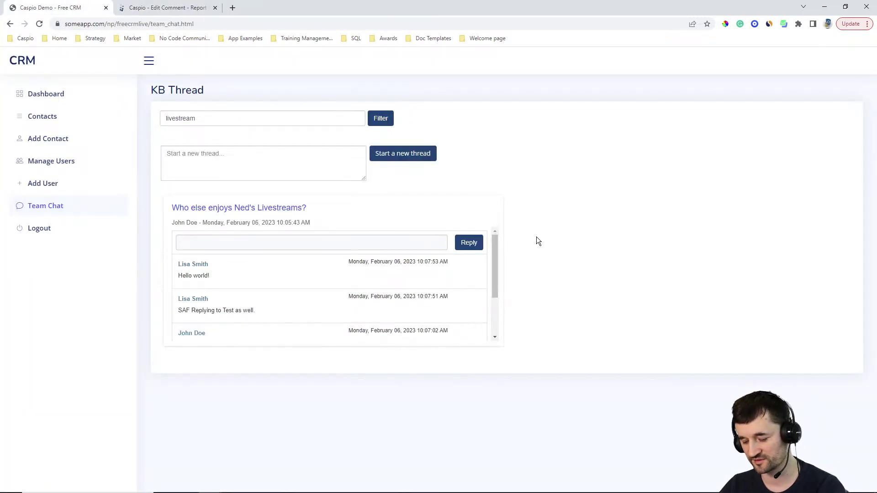
key("F12")
key("ctrl+shift+c")
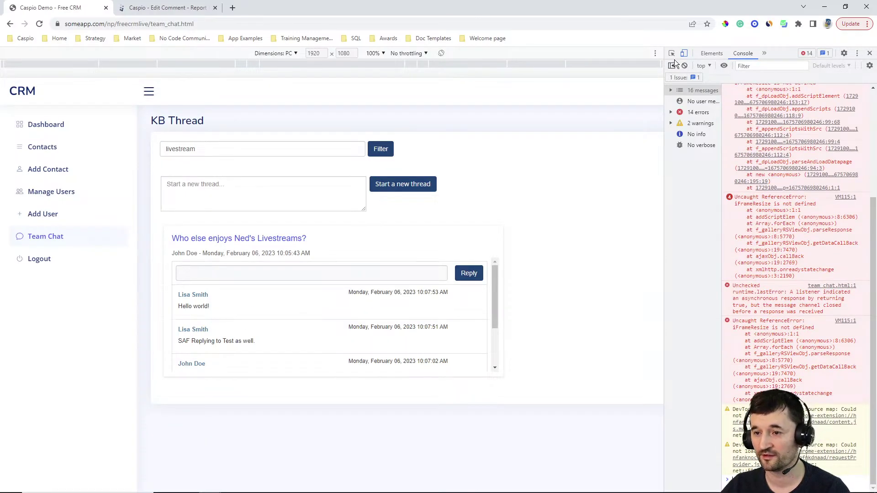
left_click(279, 238)
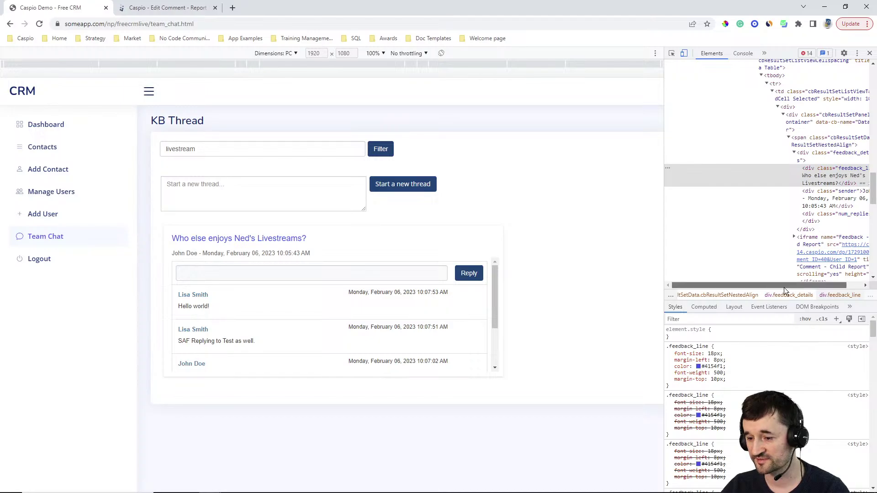
left_click_drag(777, 285, 793, 285)
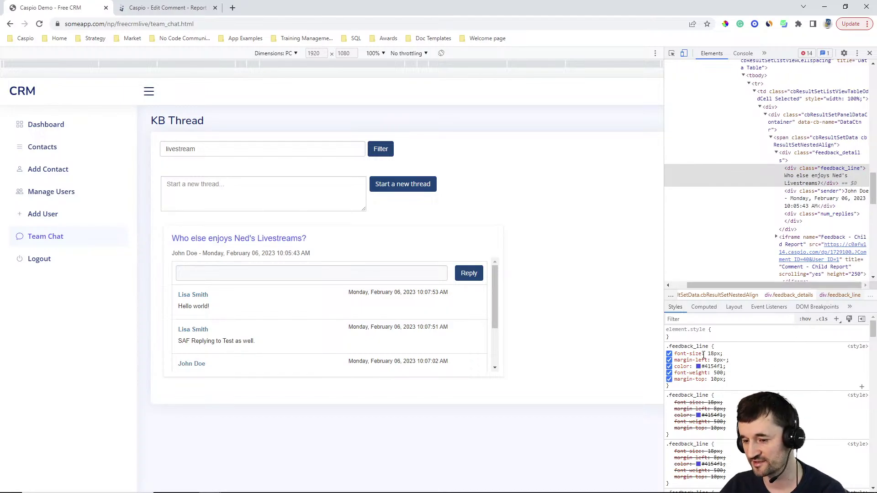
left_click(715, 354)
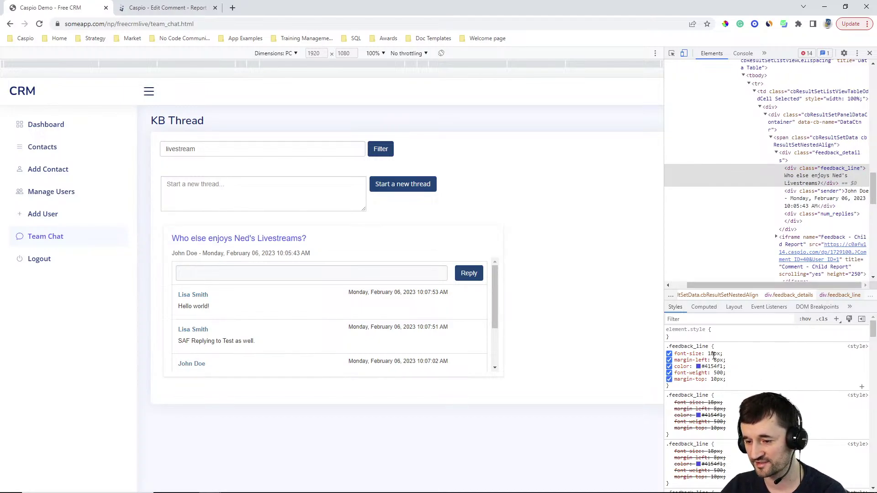
key("Up")
key("Up")
key("Down")
key("Down")
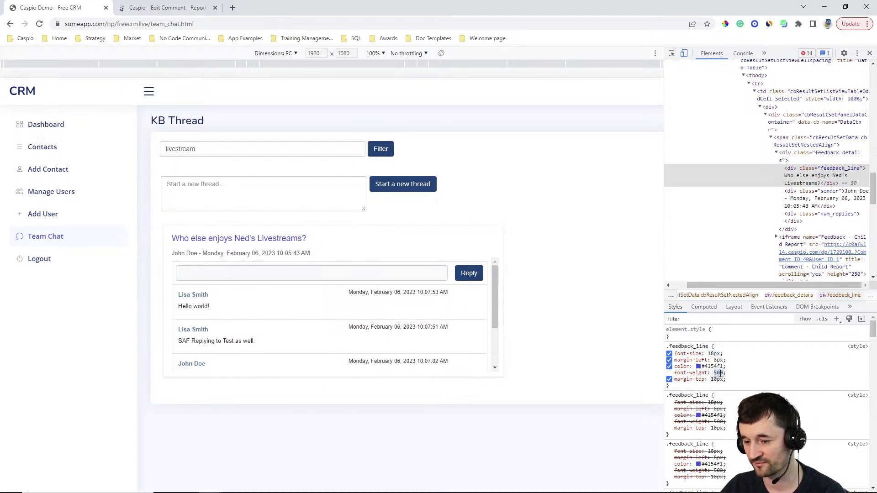
left_click(744, 377)
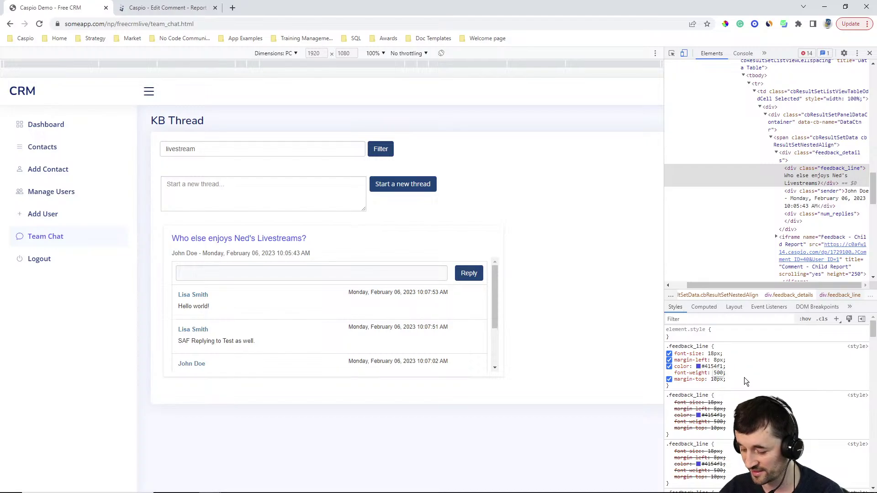
Step: Trial font-weight 800 on .feedback_line, revert it to 500, and return to the wizard tab
type("800")
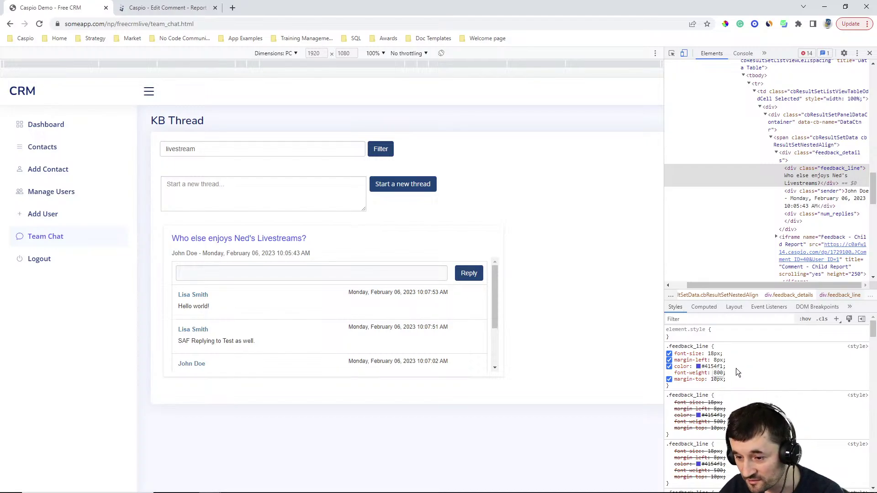
left_click(714, 391)
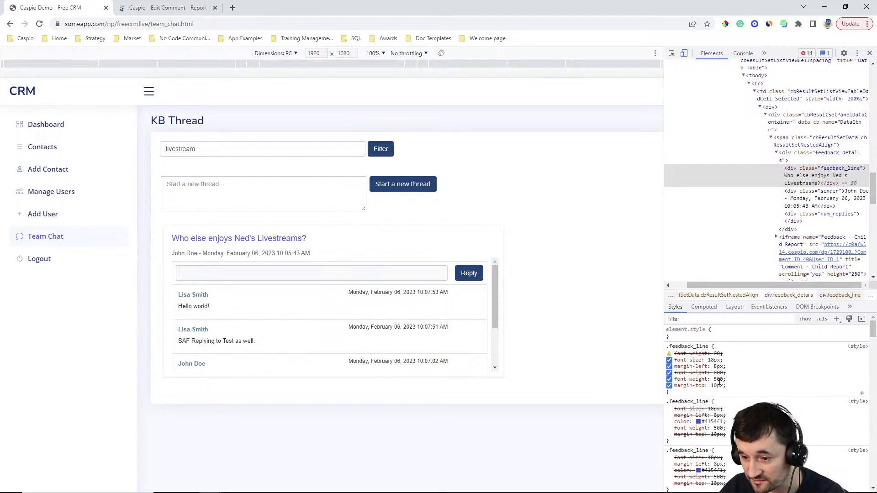
left_click(718, 380)
left_click(718, 379)
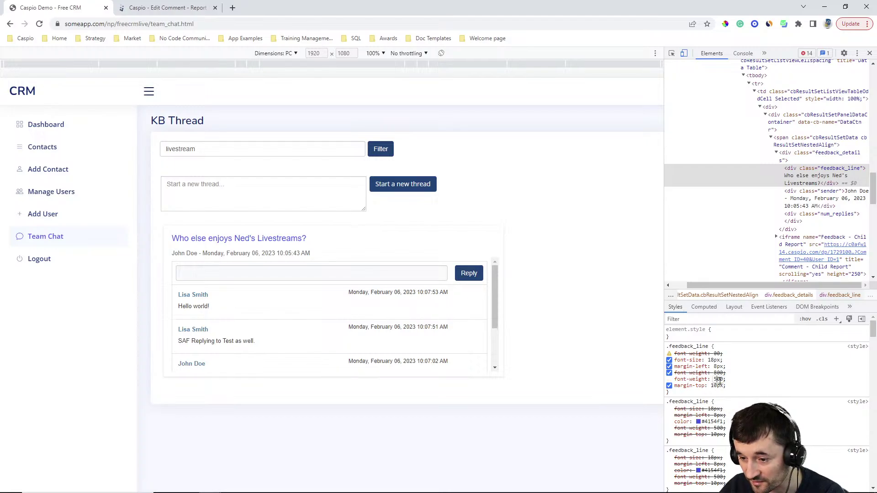
key("BackSpace")
type("8")
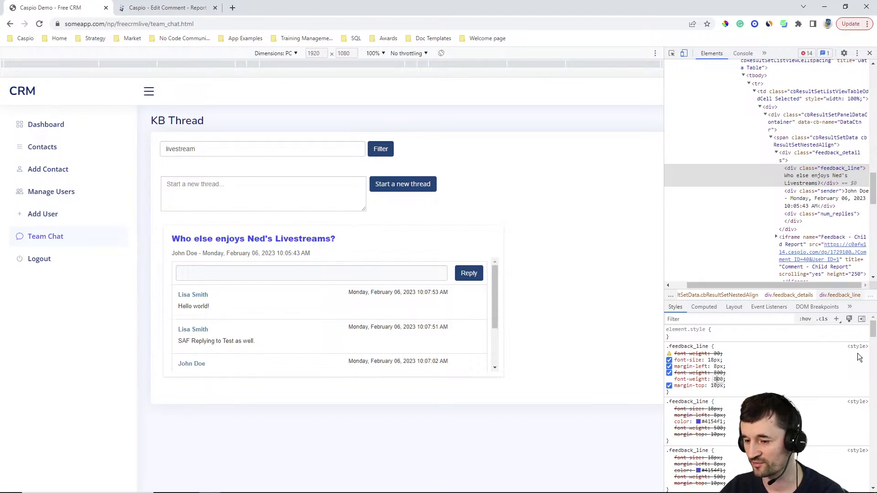
key("BackSpace")
type("5")
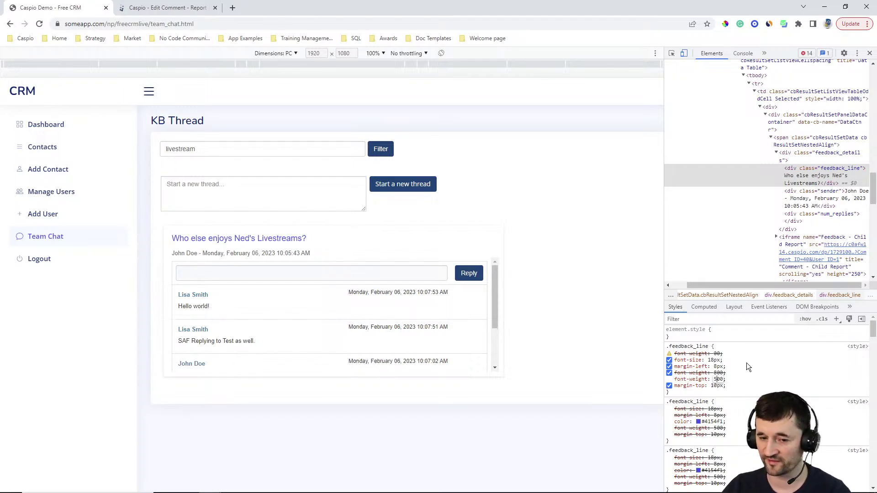
left_click(196, 8)
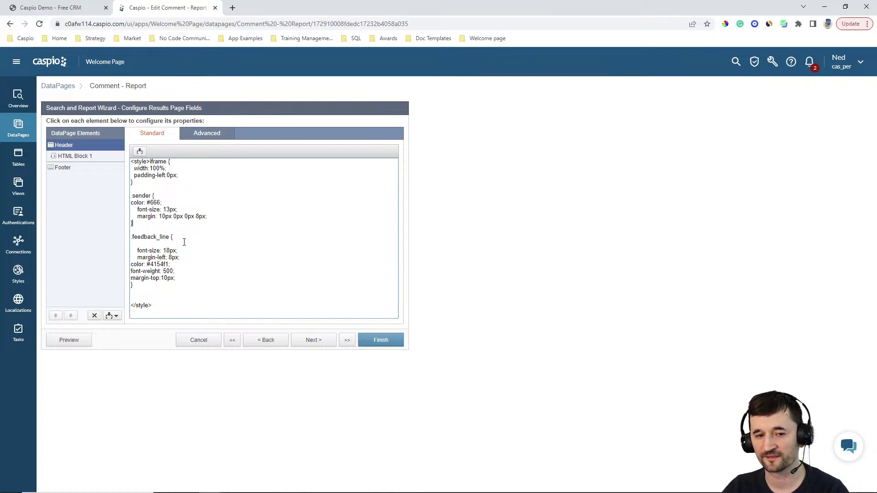
Step: Show HTML Block 1's markup and highlight the empty num_replies div line
left_click(90, 157)
left_click(228, 188)
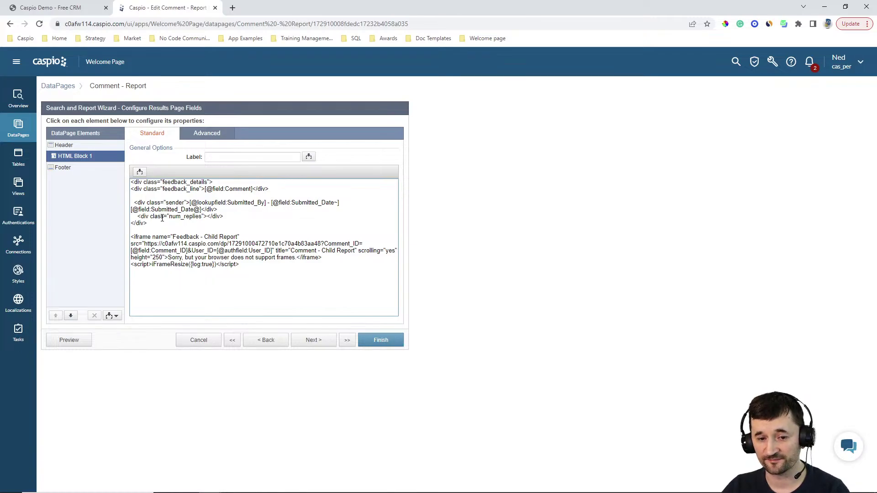
left_click_drag(137, 218, 225, 216)
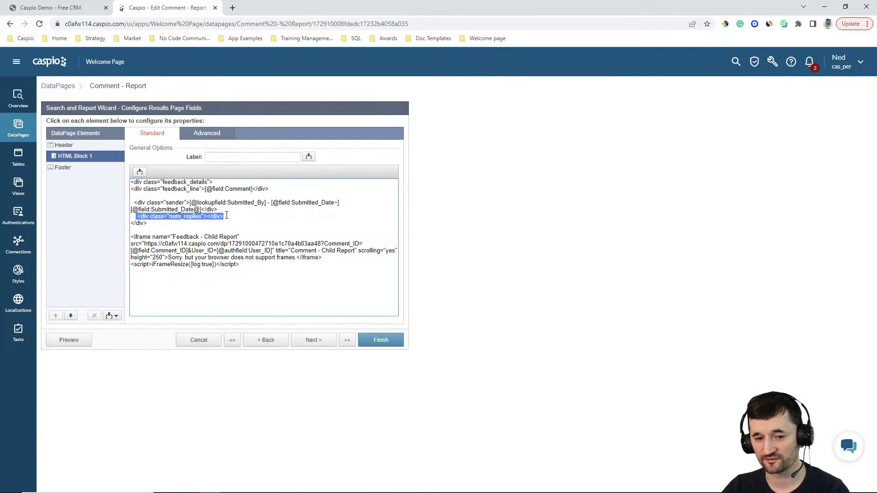
left_click(226, 215)
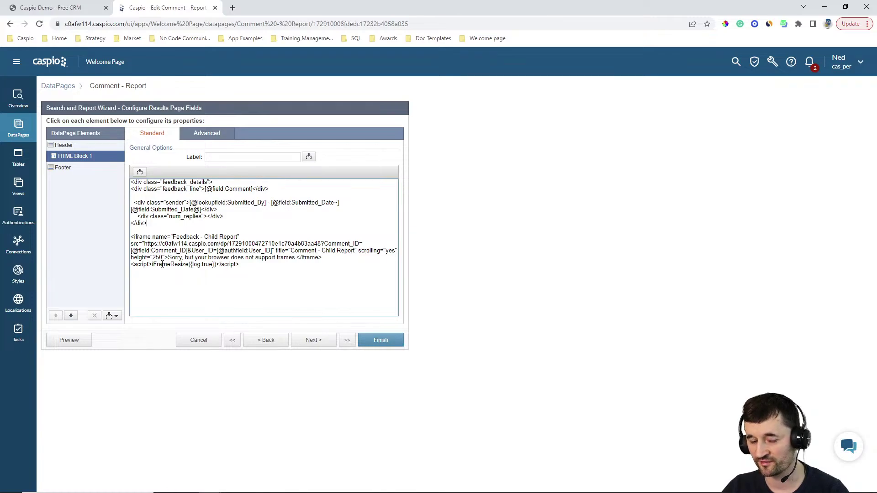
Step: Check the chat page, then finish the Comment - Report wizard to save its changes
left_click(77, 10)
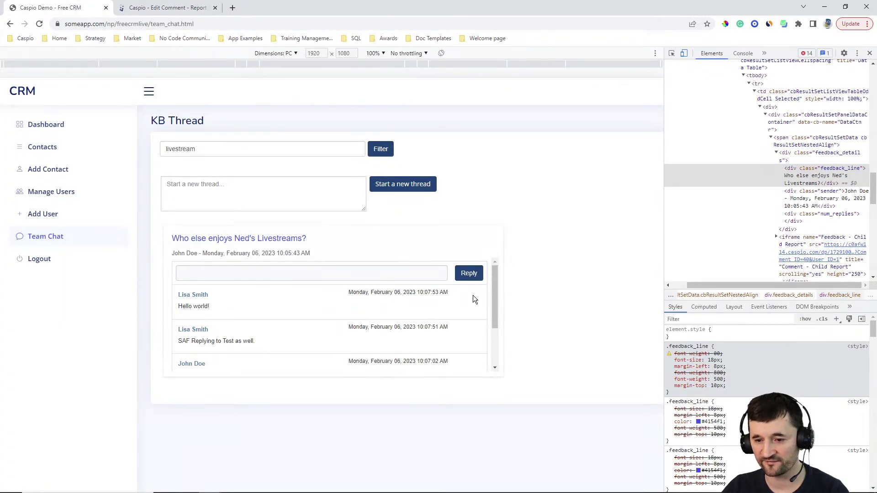
left_click_drag(494, 289, 519, 294)
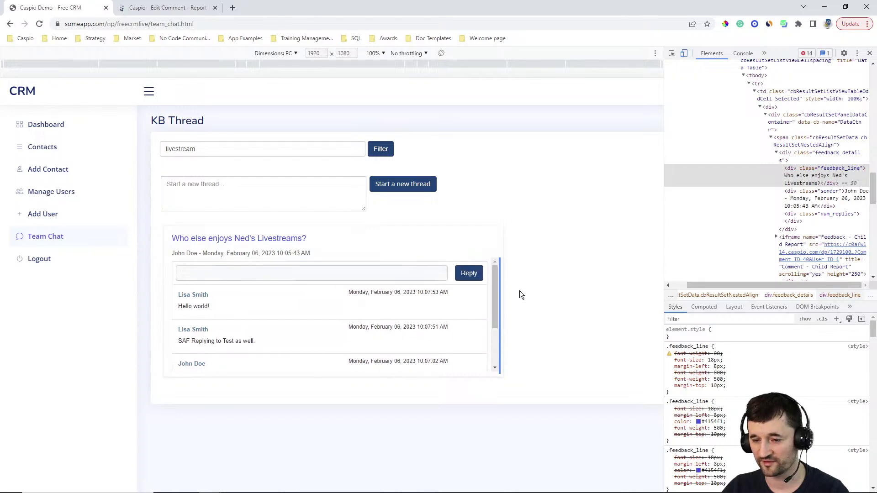
left_click(167, 7)
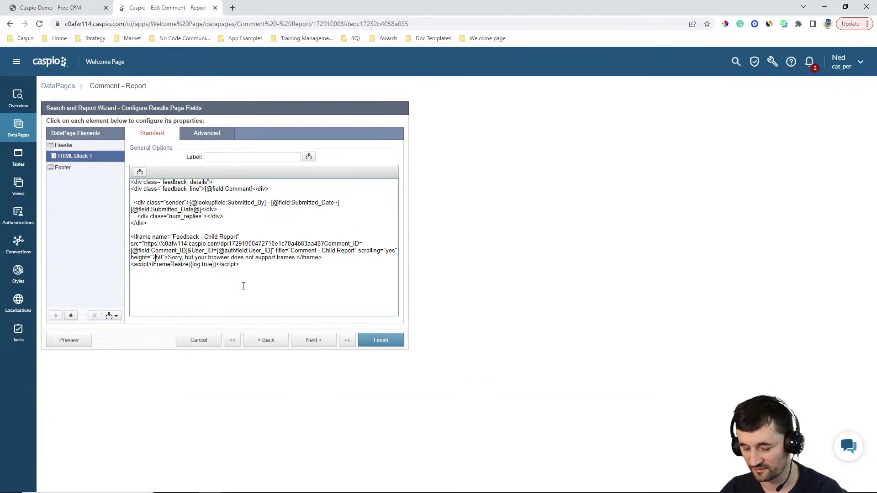
left_click(336, 257)
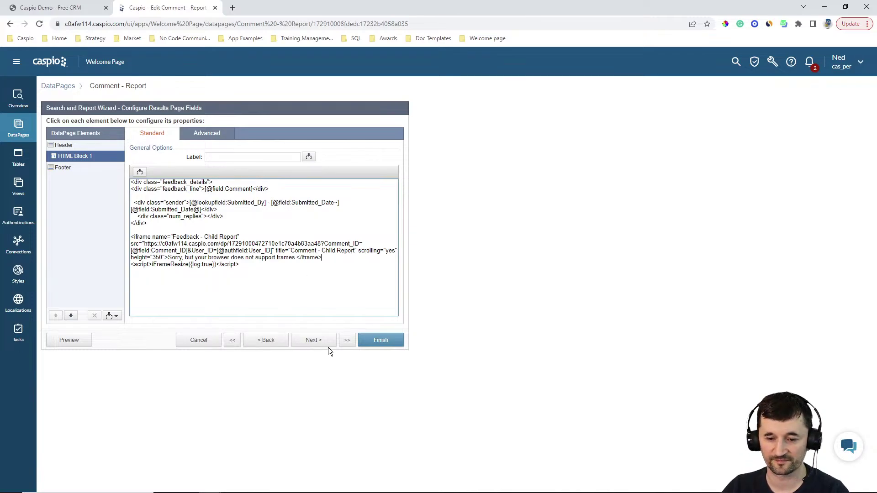
left_click(386, 342)
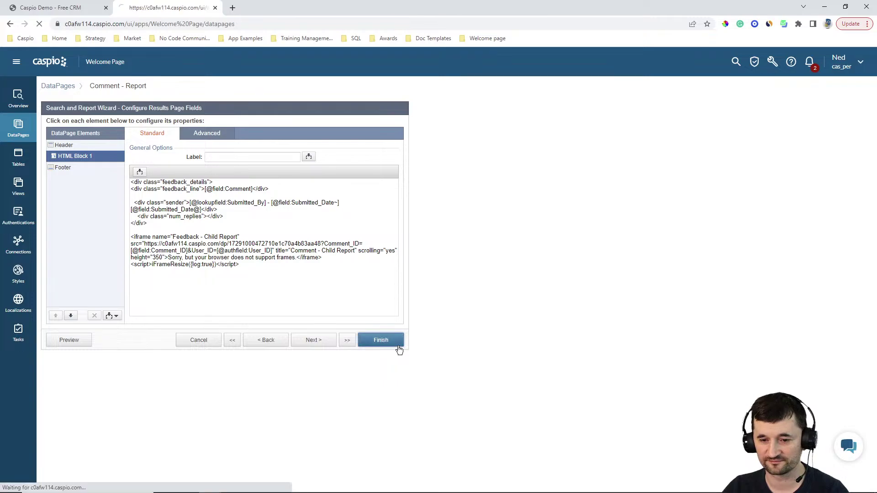
Step: Reload the CRM team chat page to verify, then return to the DataPages list
left_click(53, 8)
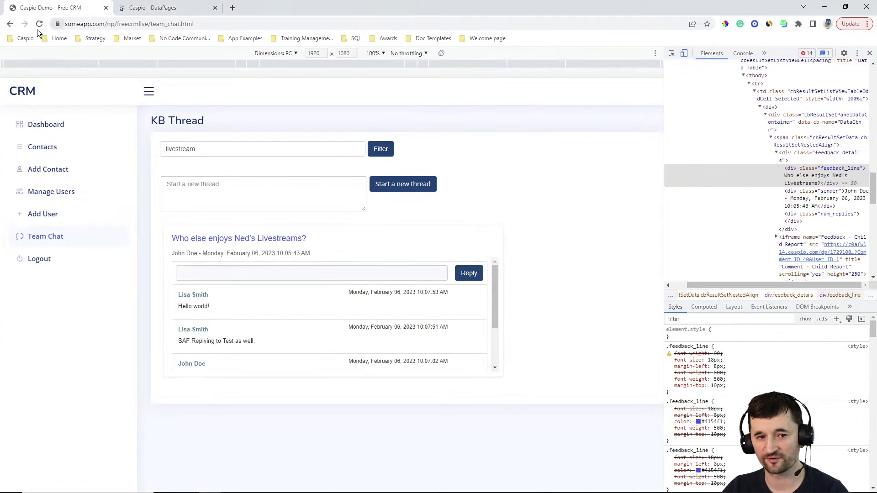
left_click(39, 24)
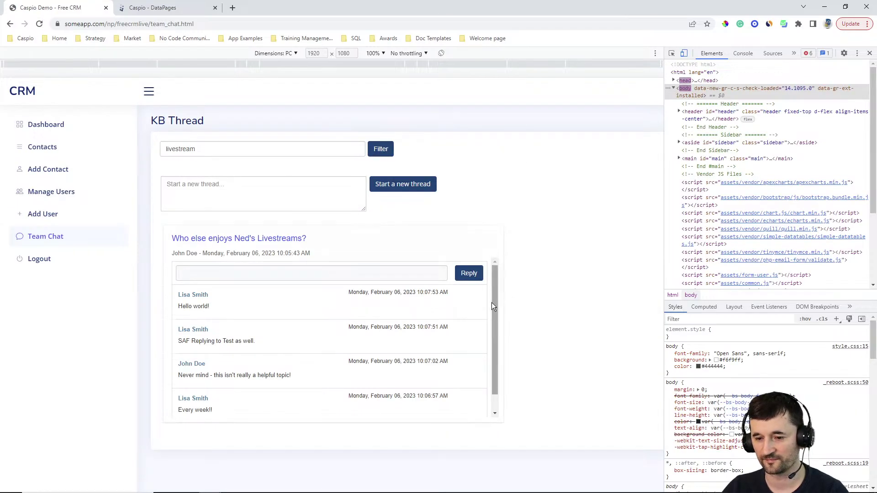
mouse_move(494, 298)
left_mouse_down()
mouse_move(497, 306)
mouse_move(501, 291)
left_mouse_up()
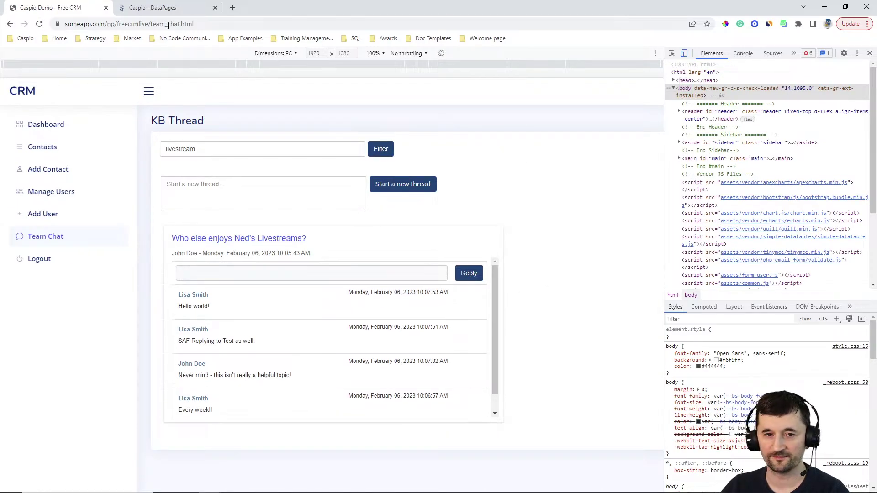
left_click(165, 7)
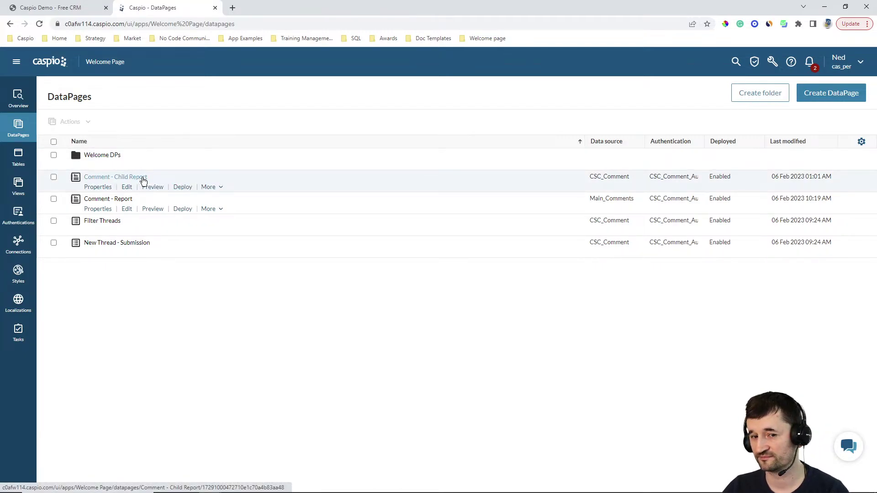
left_click(182, 186)
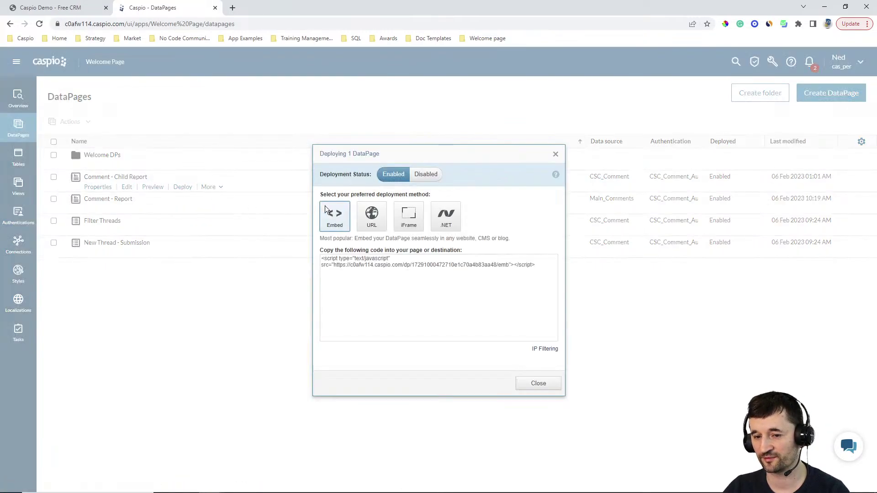
left_click(371, 216)
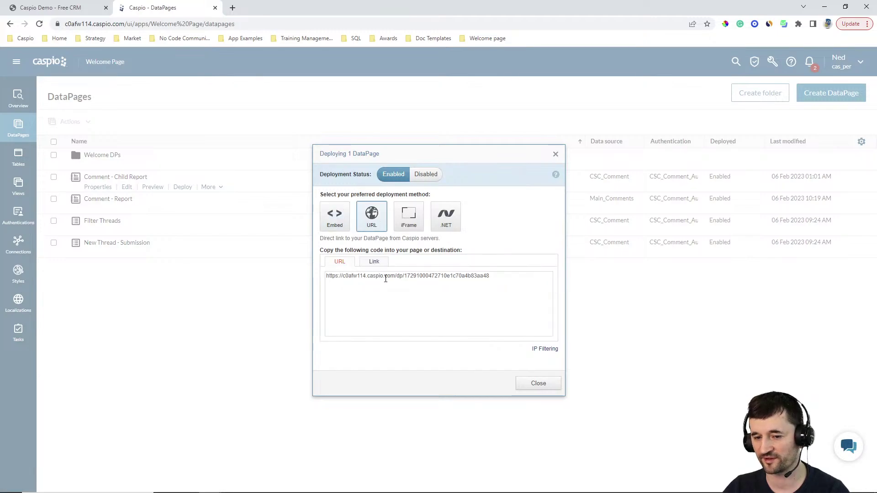
left_click(385, 279)
left_click(538, 383)
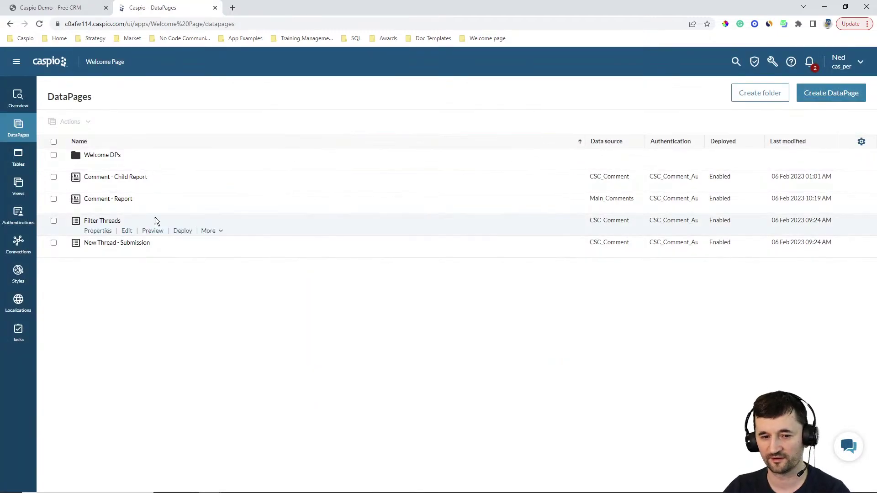
left_click(127, 208)
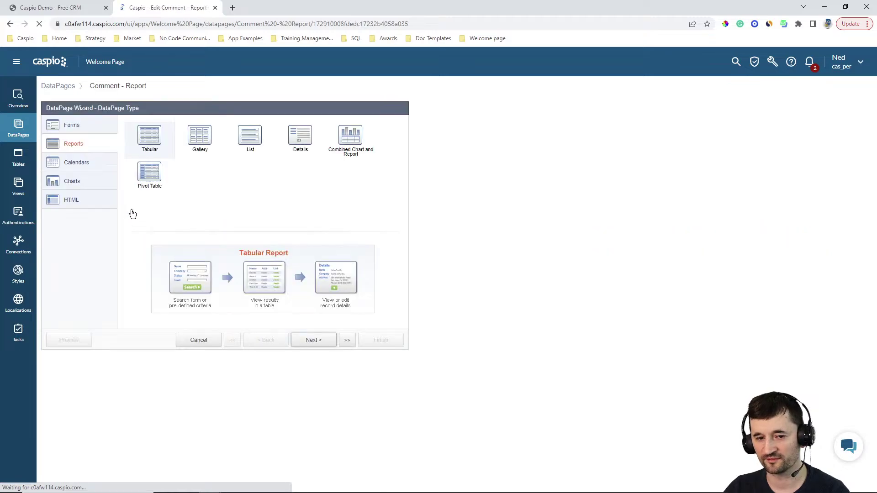
left_click(323, 344)
left_click(324, 343)
left_click(323, 343)
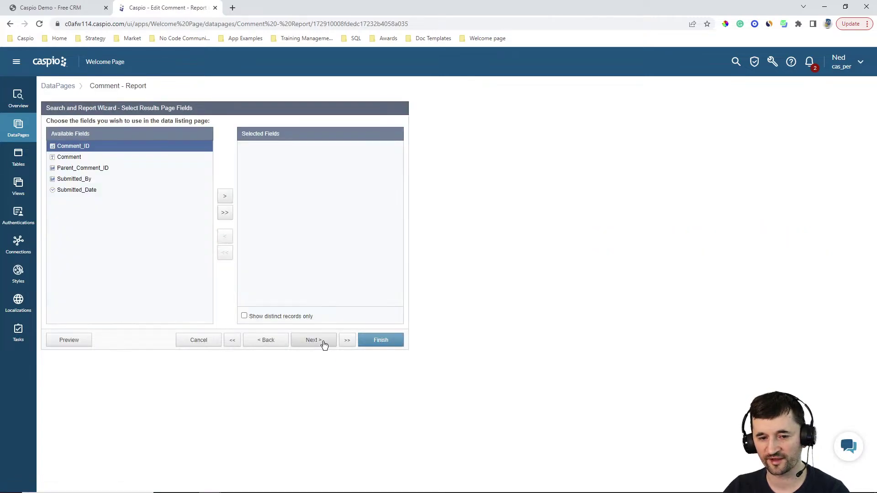
left_click(323, 343)
left_click(324, 343)
left_click(300, 273)
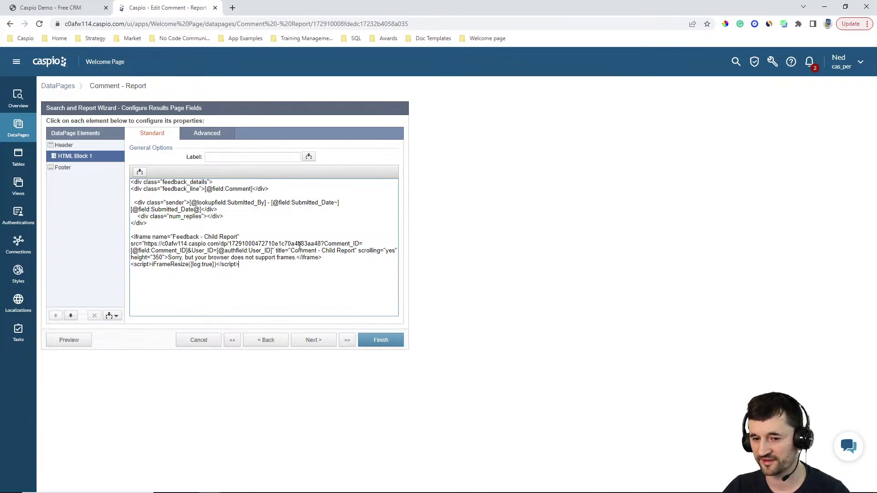
left_click(210, 342)
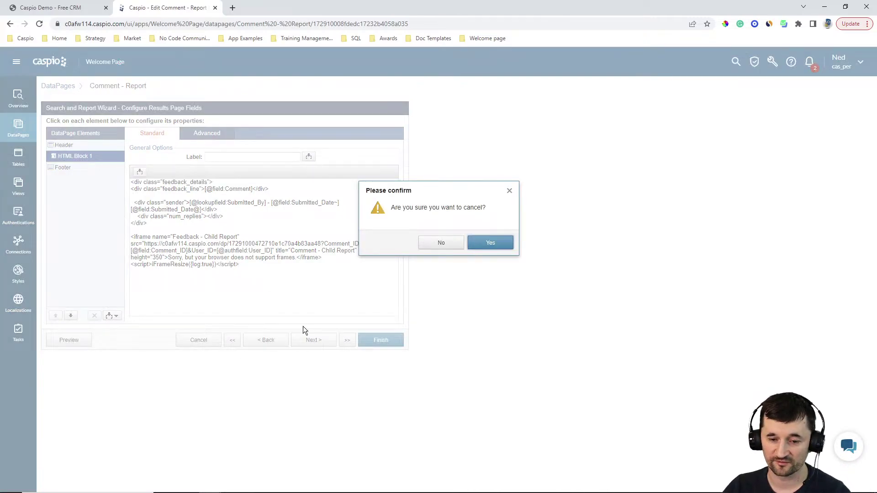
left_click(481, 247)
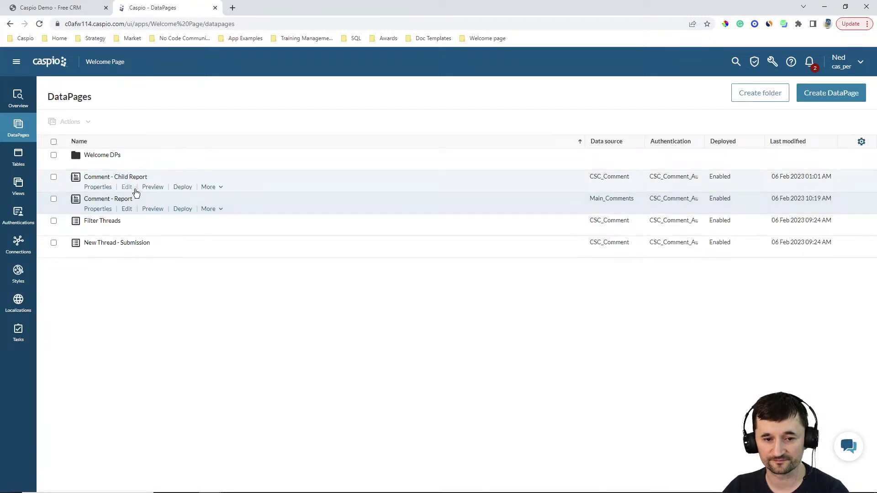
Step: Open Comment - Child Report for editing and step through data source, search type and filtering fields
left_click(128, 189)
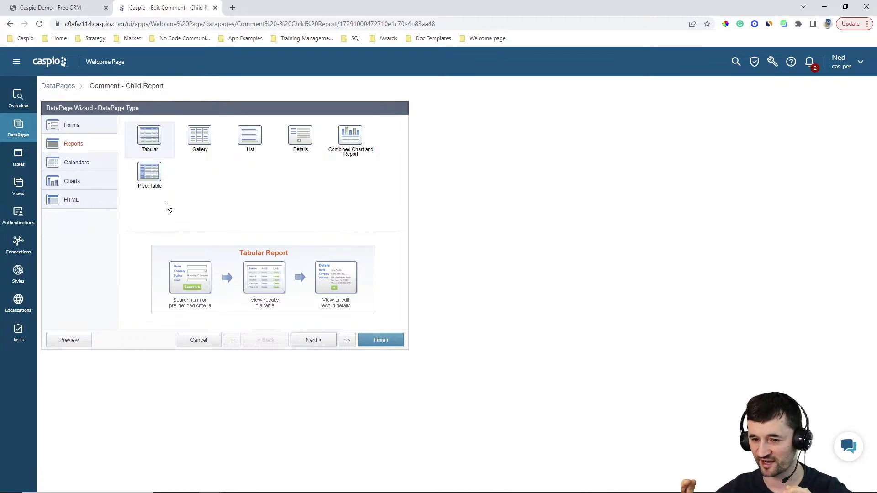
left_click(318, 342)
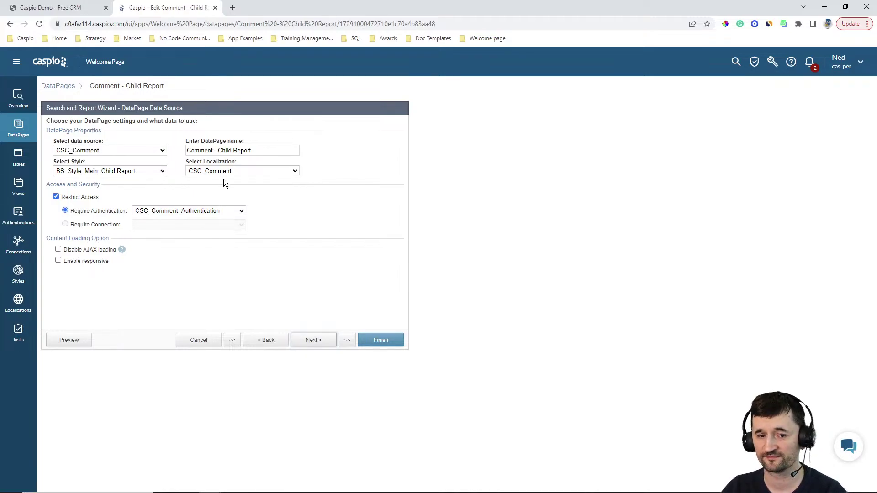
left_click(313, 342)
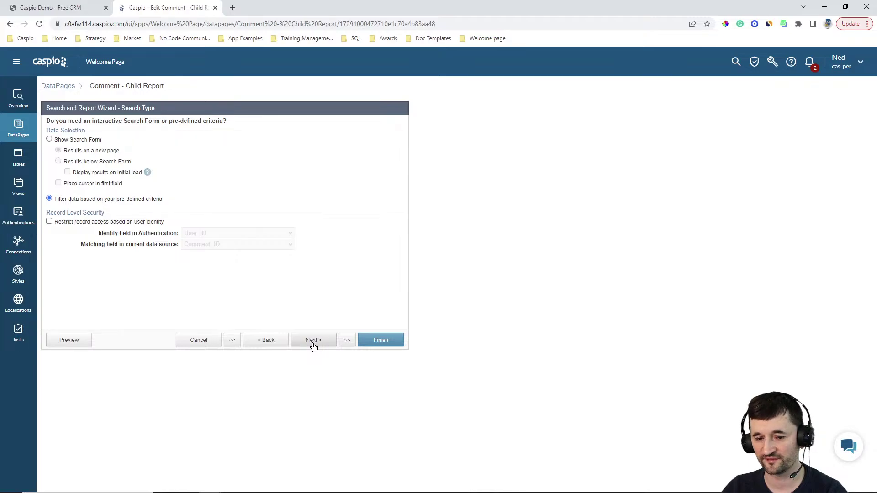
key("ctrl+a")
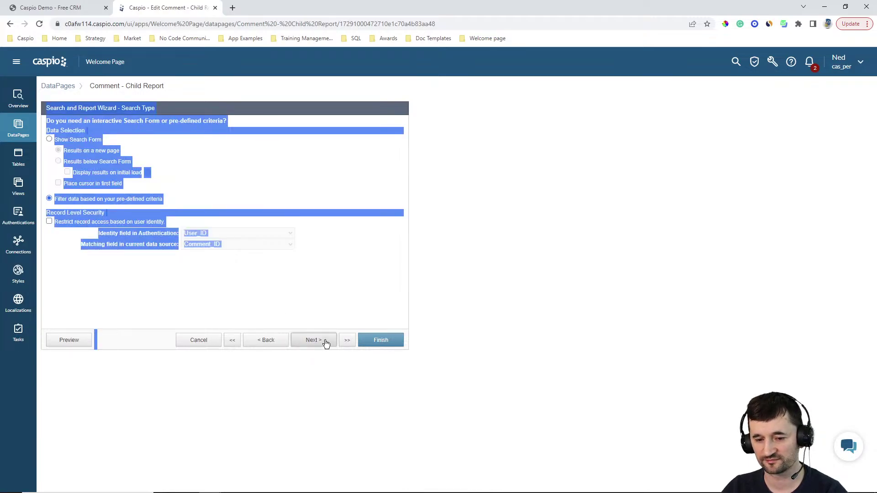
left_click(325, 342)
left_click(271, 158)
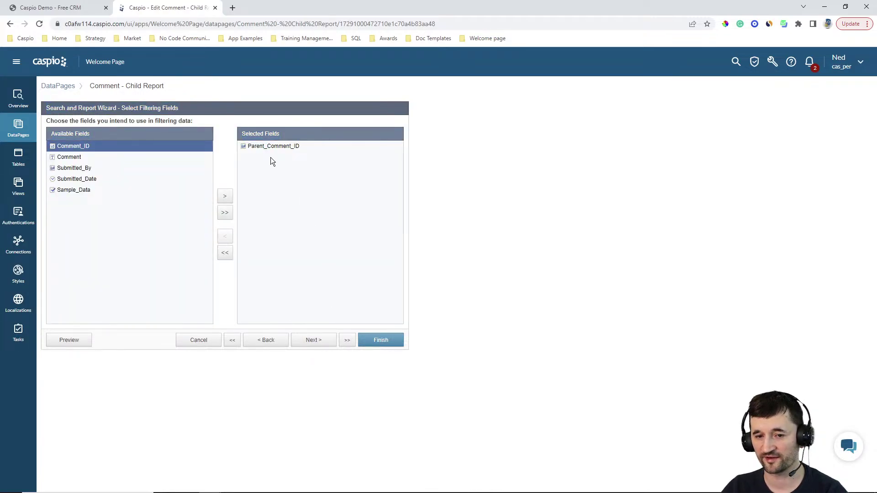
left_click(322, 342)
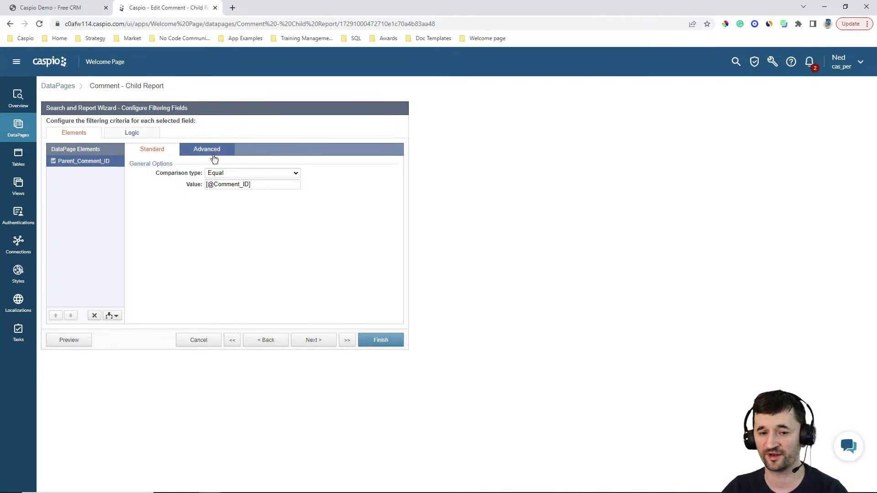
Step: Check the Parent_Comment_ID filter's advanced options, then advance to results editing with inline insert kept at Top
left_click(214, 156)
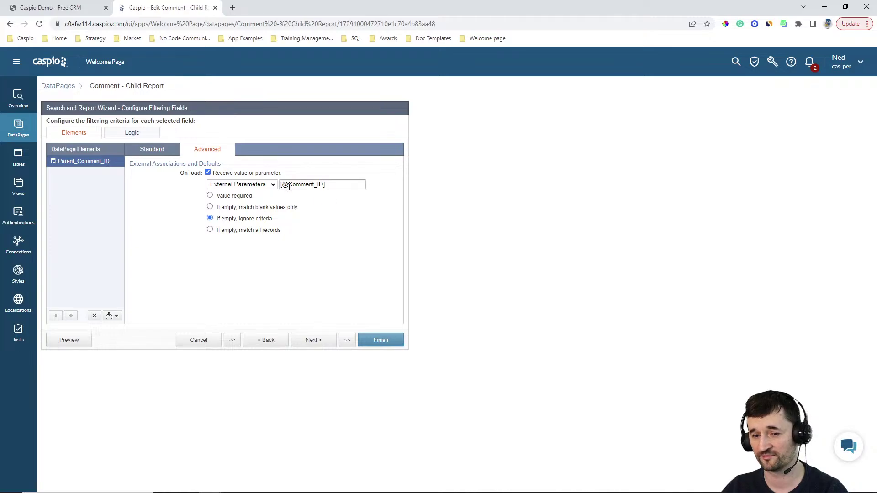
left_click(314, 340)
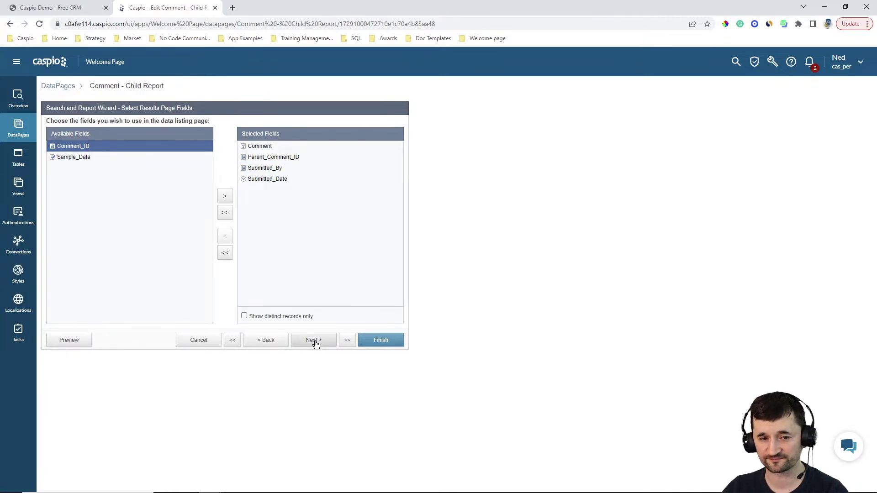
left_click(314, 342)
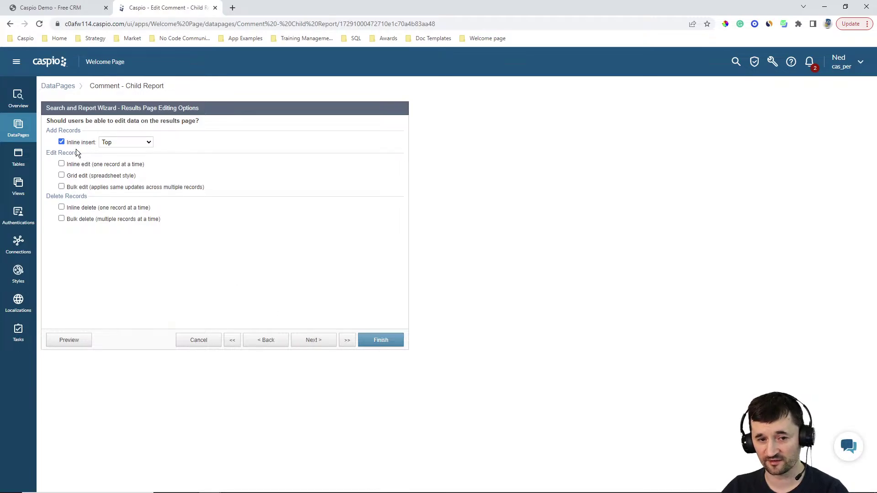
left_click(46, 7)
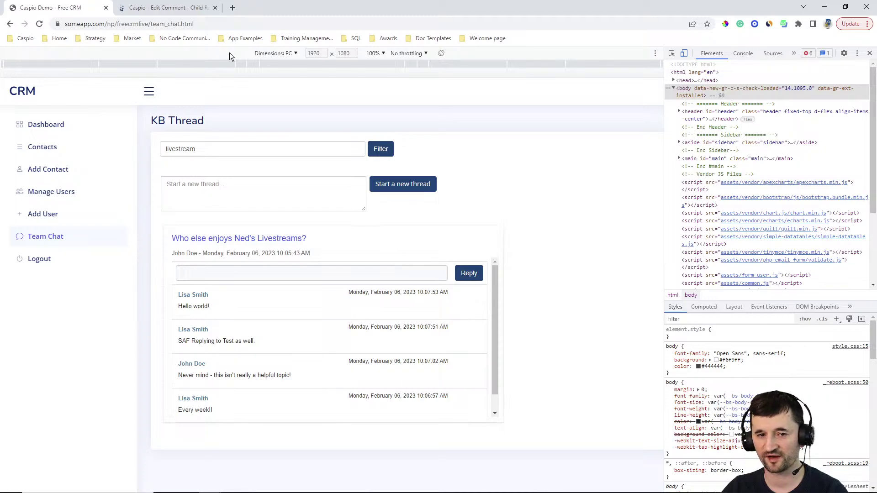
left_click(165, 7)
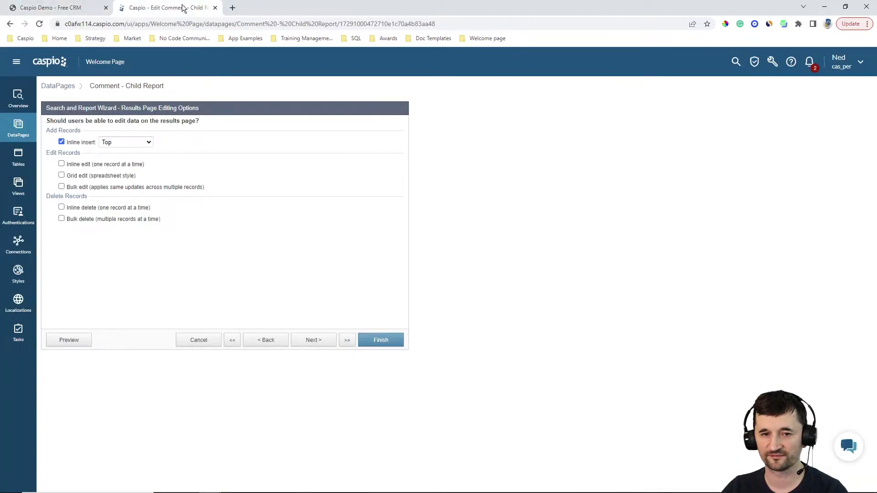
left_click(113, 143)
left_click(113, 142)
Step: Review the Comment, Submitted_By, Submitted_Date and Parent_Comment_ID field settings on the results page
left_click(325, 343)
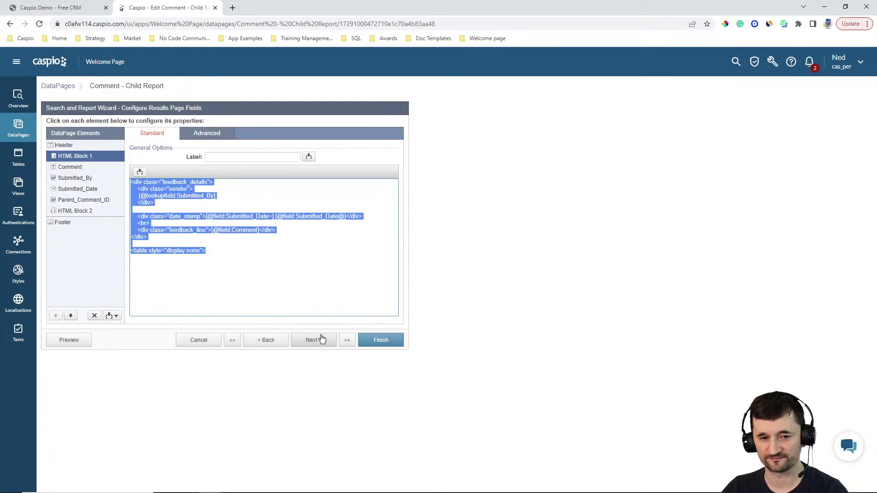
left_click(284, 268)
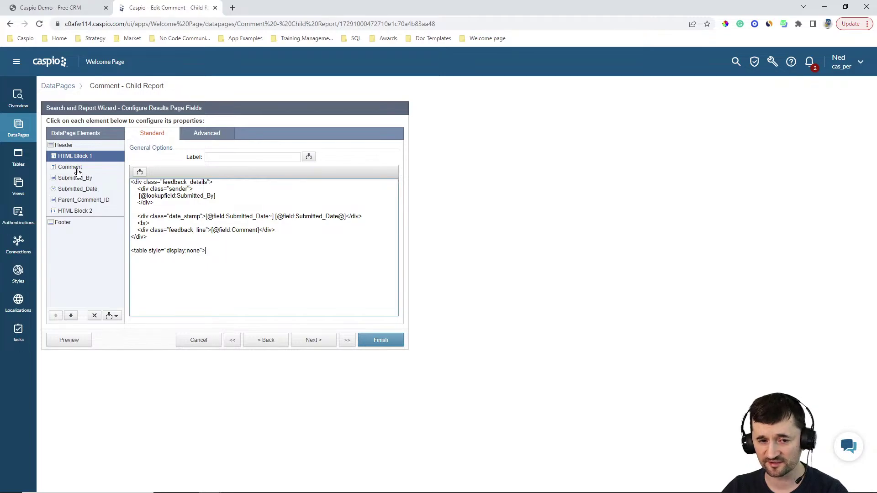
left_click(77, 170)
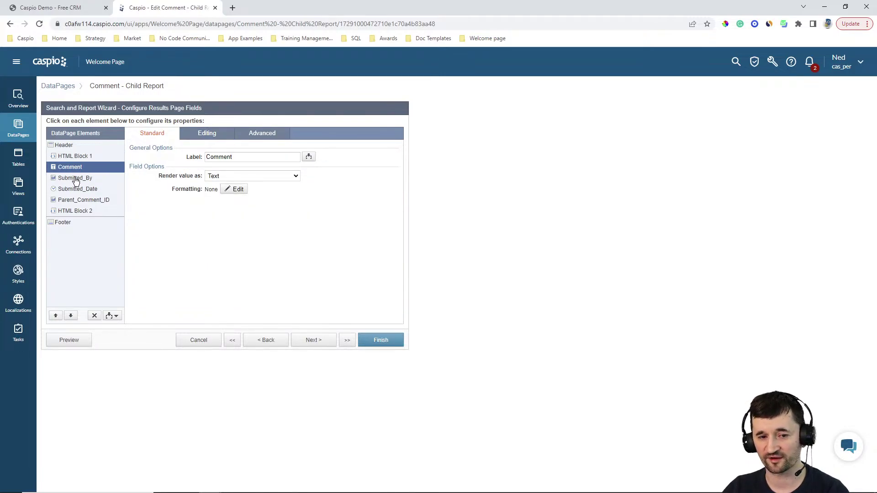
left_click(76, 179)
left_click(194, 140)
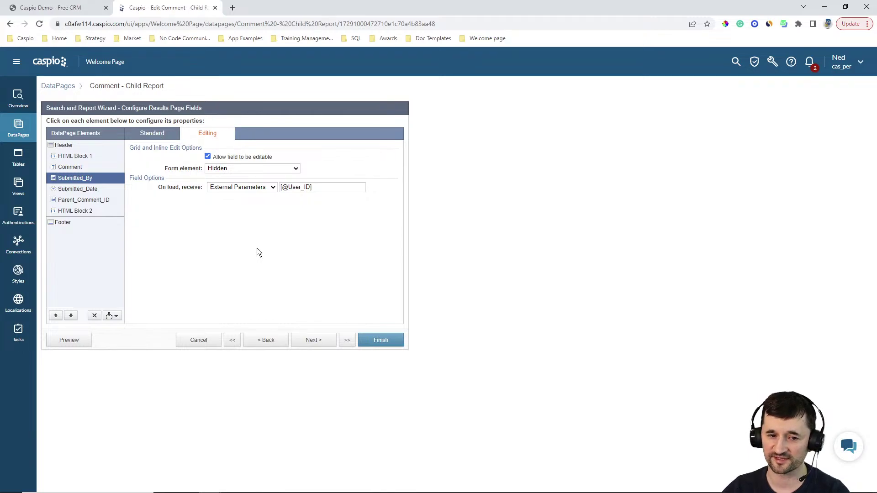
left_click(92, 194)
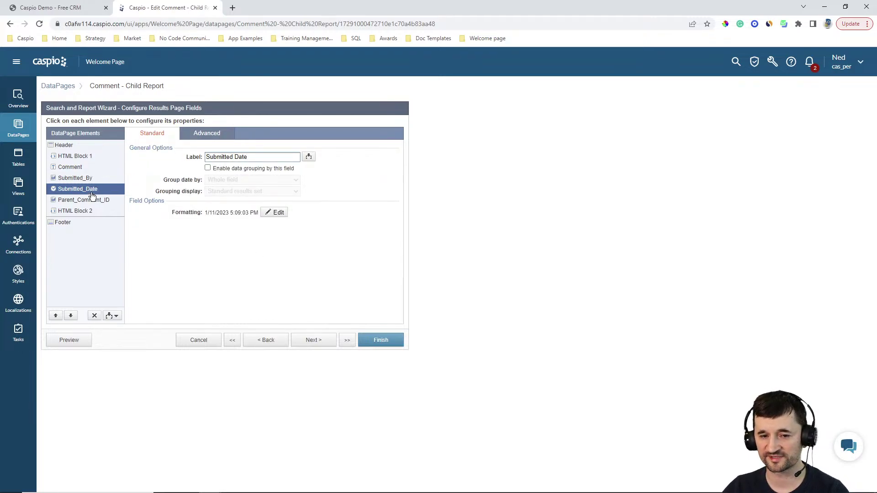
left_click(85, 203)
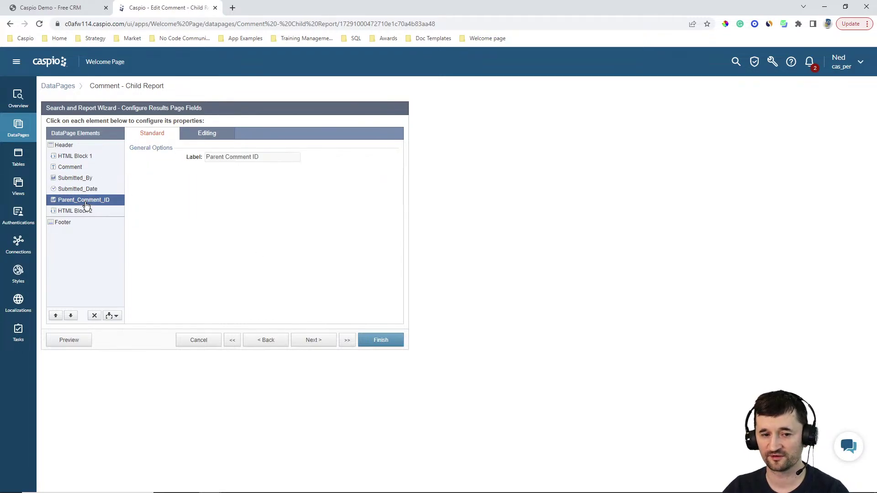
left_click(203, 136)
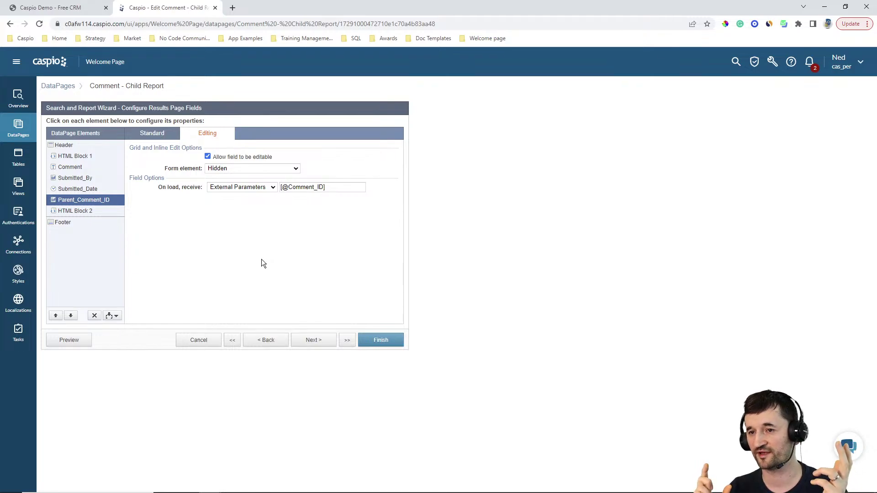
Step: Look at HTML Block 2, then bring up HTML Block 1's markup
left_click(90, 211)
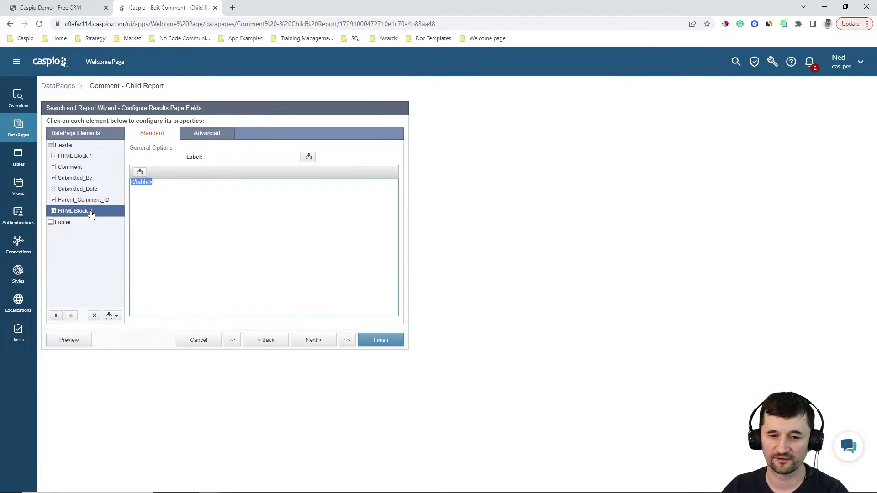
left_click(81, 157)
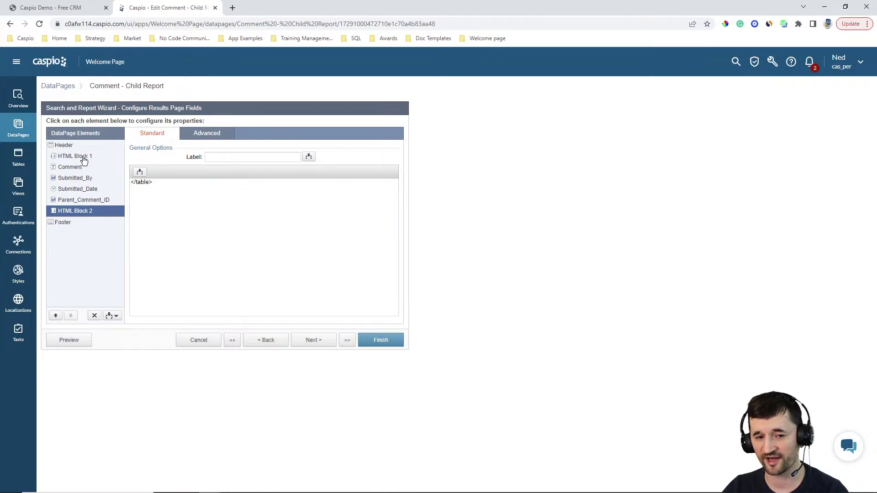
left_click(182, 243)
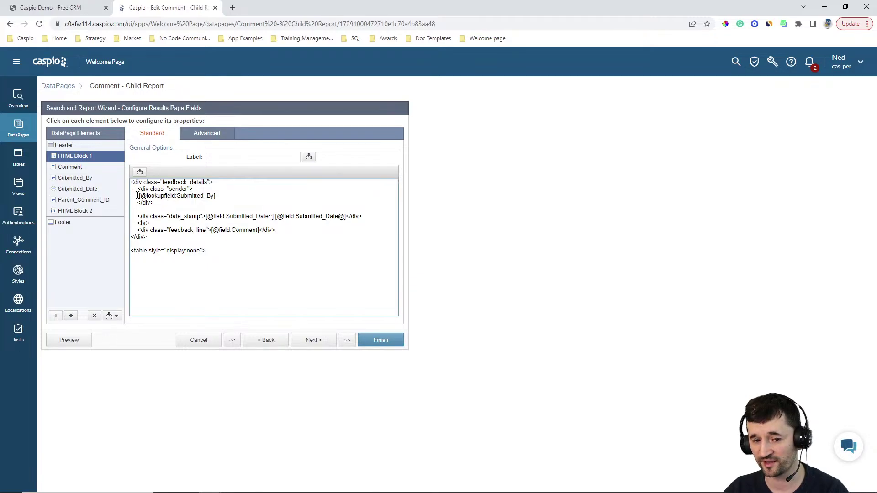
Step: End the Header CSS display:none rule with a semicolon
left_click_drag(138, 195, 215, 196)
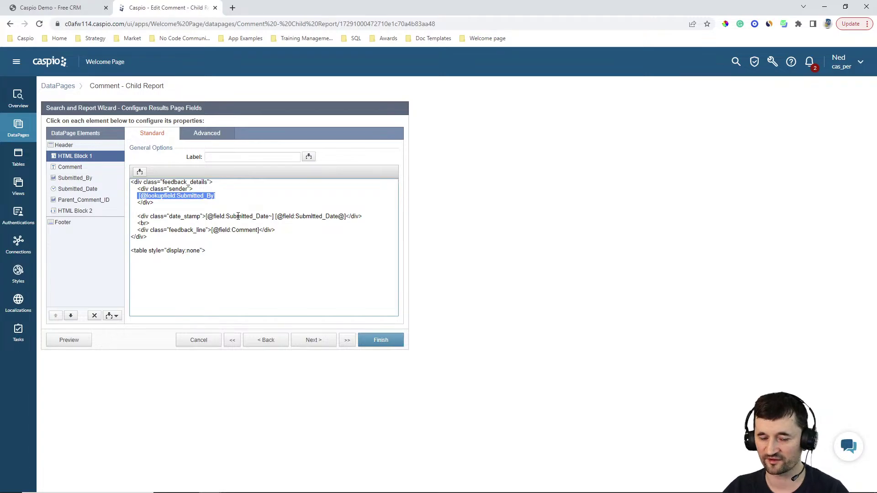
left_click(231, 196)
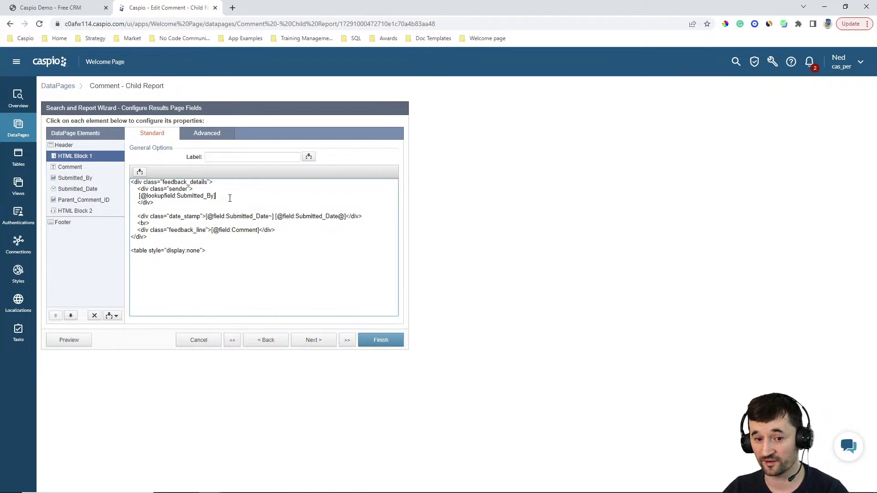
left_click(73, 147)
left_click(228, 240)
key("ctrl+a")
left_click_drag(393, 275, 394, 196)
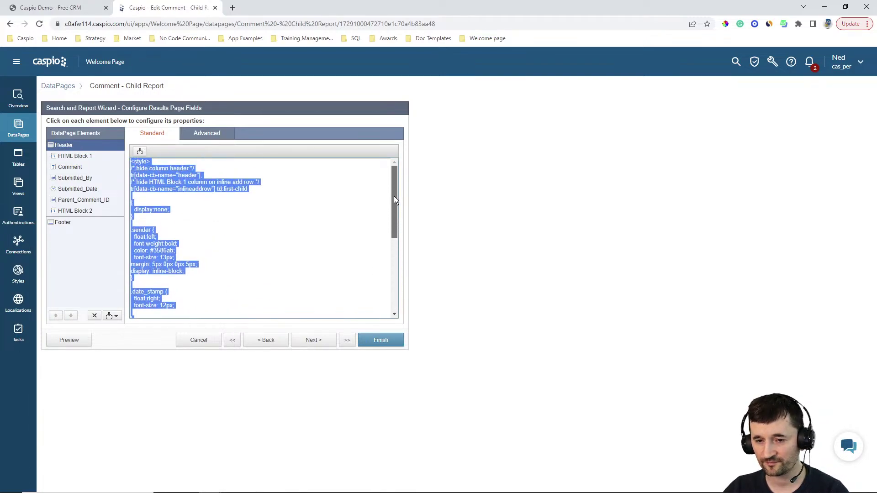
left_click(316, 208)
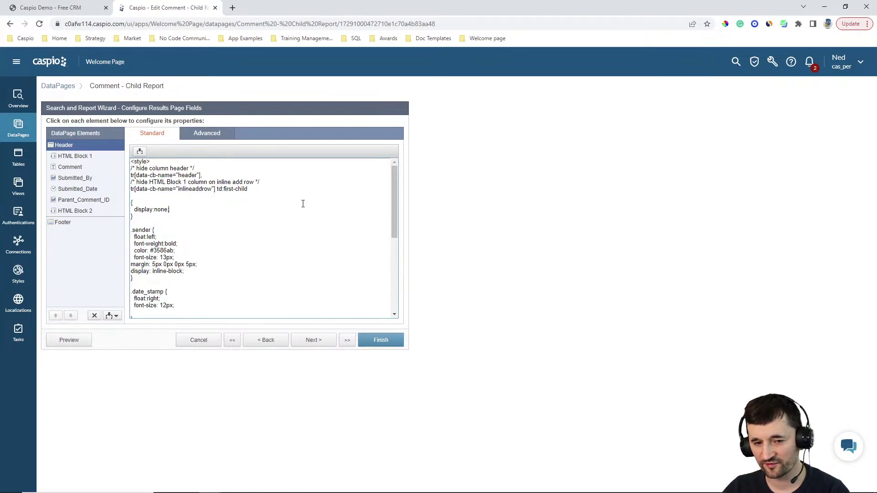
type(";")
key("BackSpace")
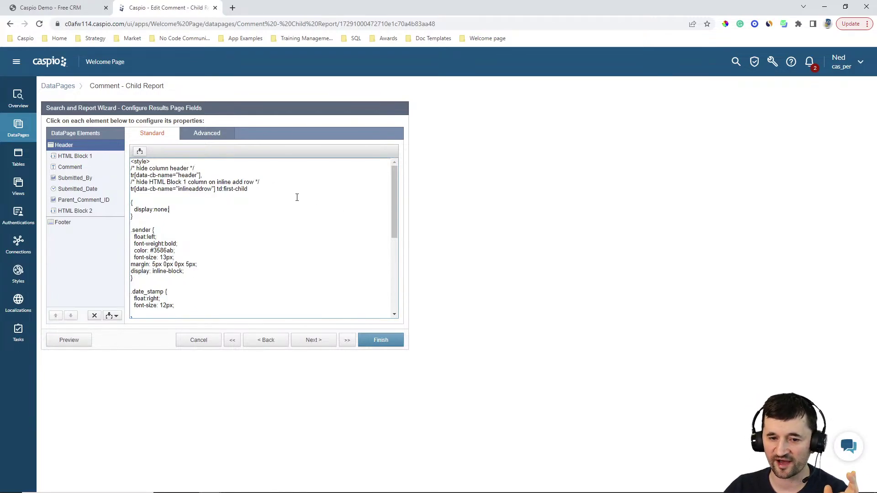
type(";")
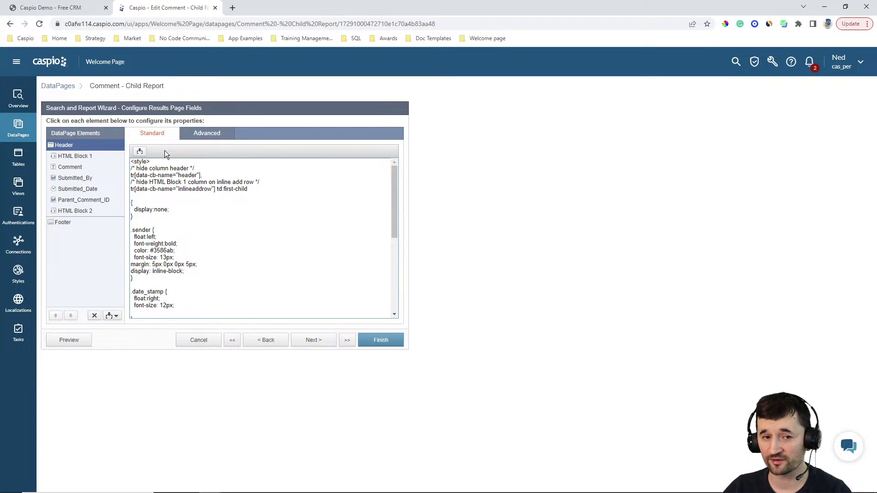
Step: In HTML Block 1, insert <img src="#" style="border-radius: 50%;"> at the Submitted_By lookup
key("ctrl+shift+Tab")
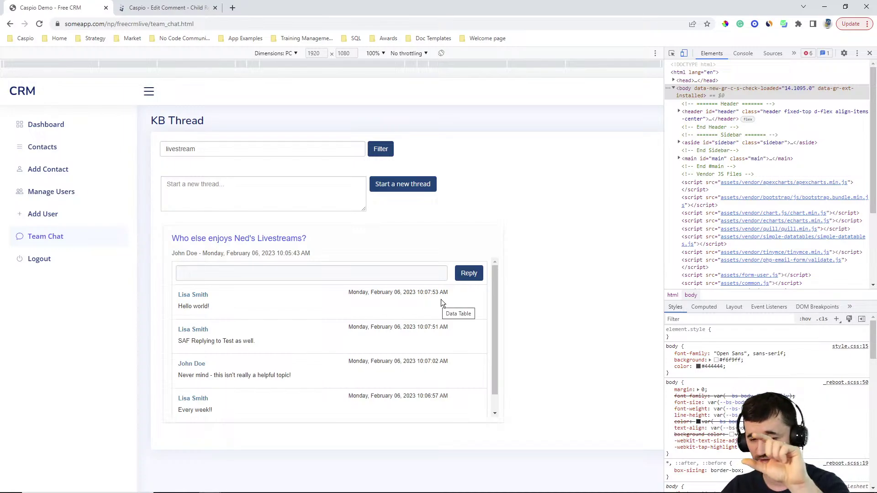
left_click(169, 8)
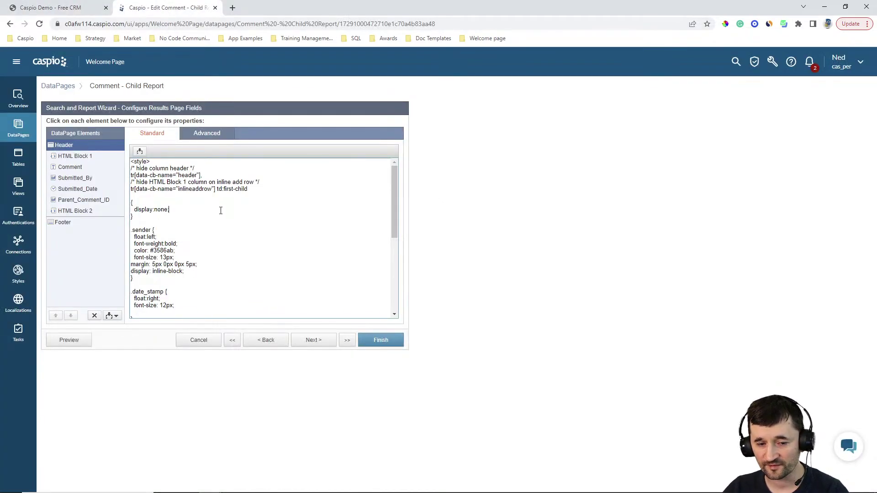
scroll(219, 210, "down", 2)
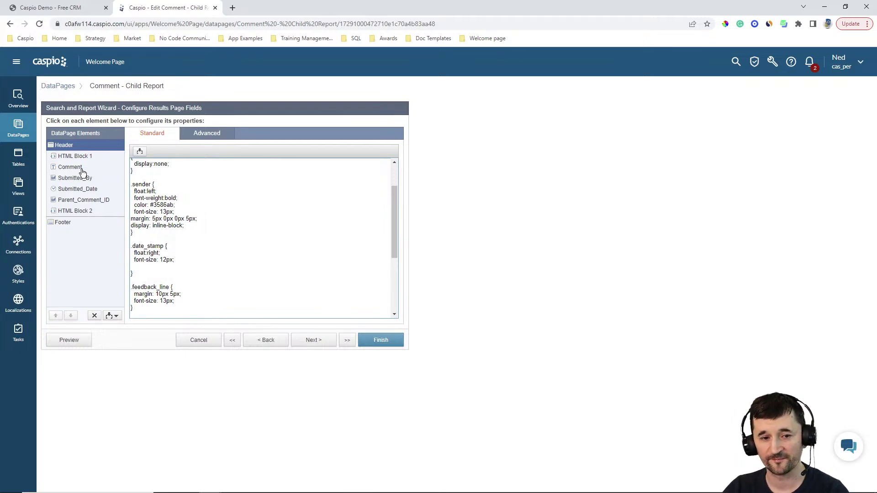
left_click(75, 156)
left_click(228, 196)
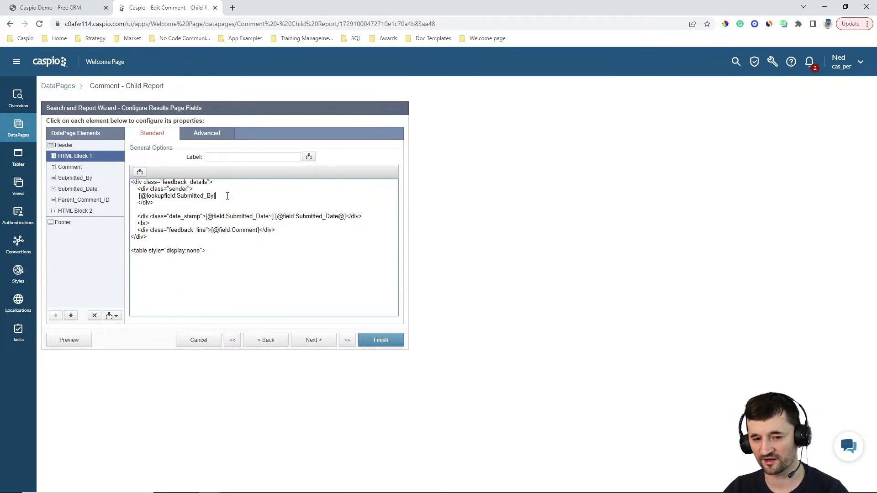
left_click(57, 11)
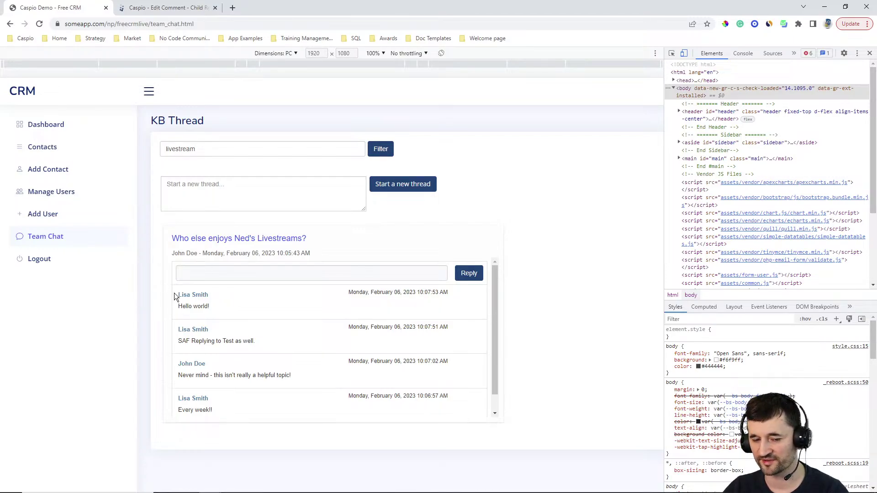
left_click(165, 8)
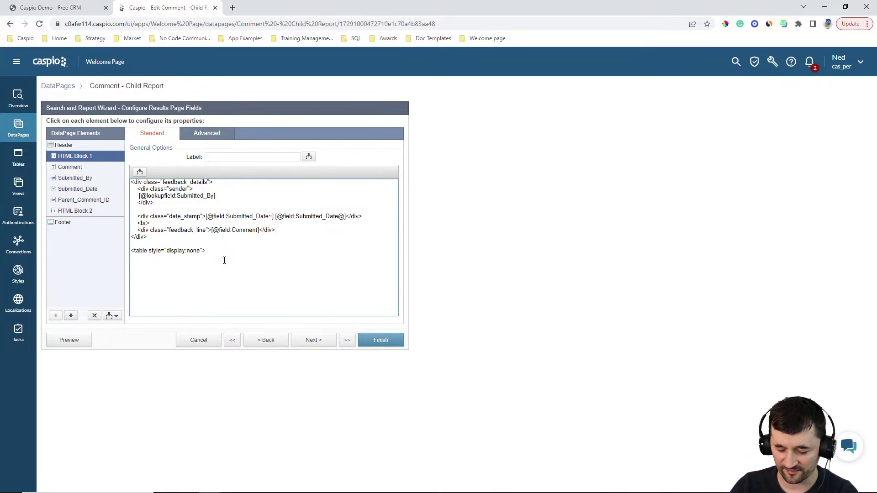
type("<img src")
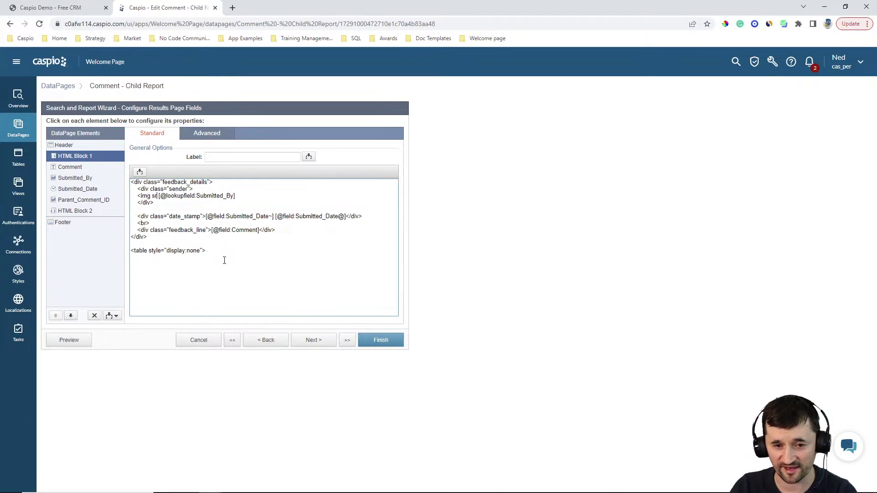
type("=\"")
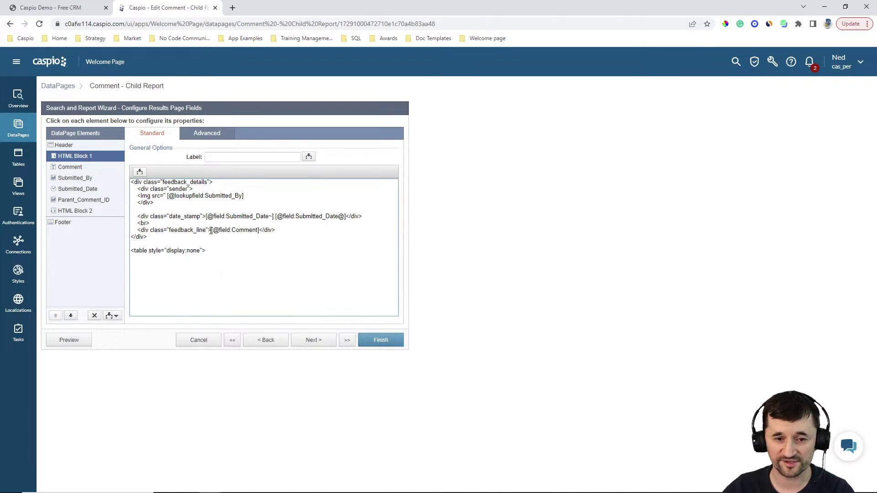
left_click(139, 173)
left_click(138, 187)
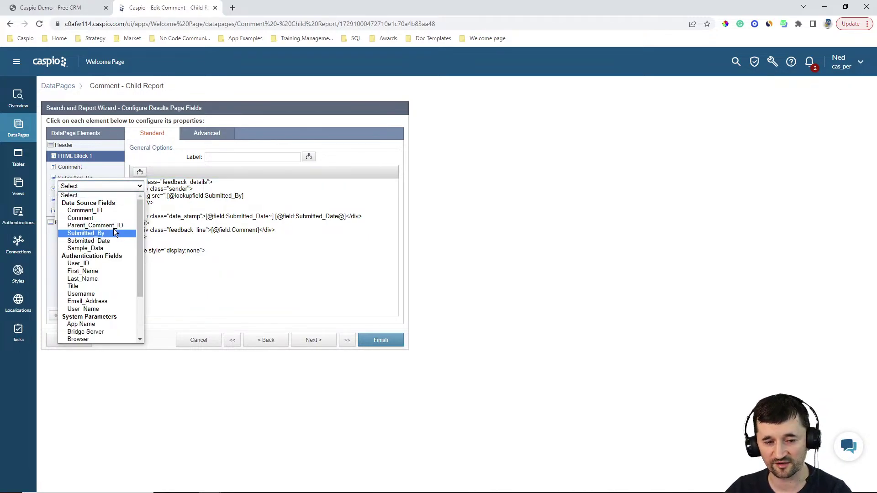
left_click(166, 198)
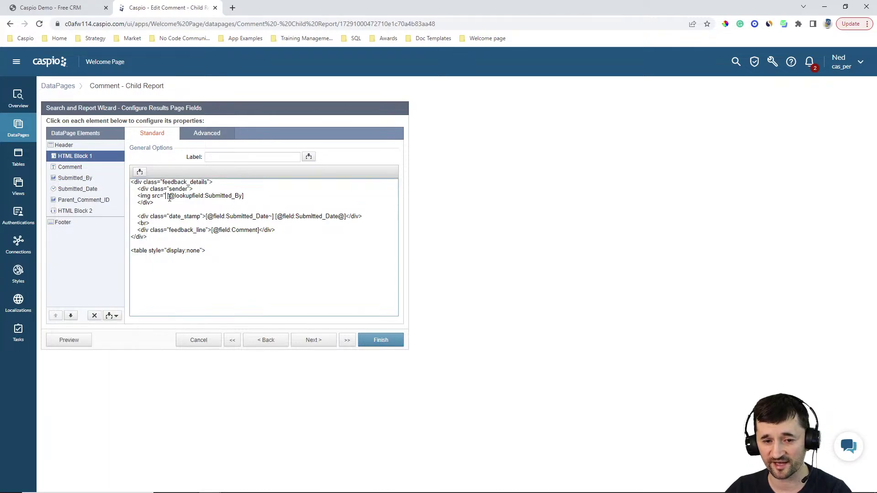
type("#\"")
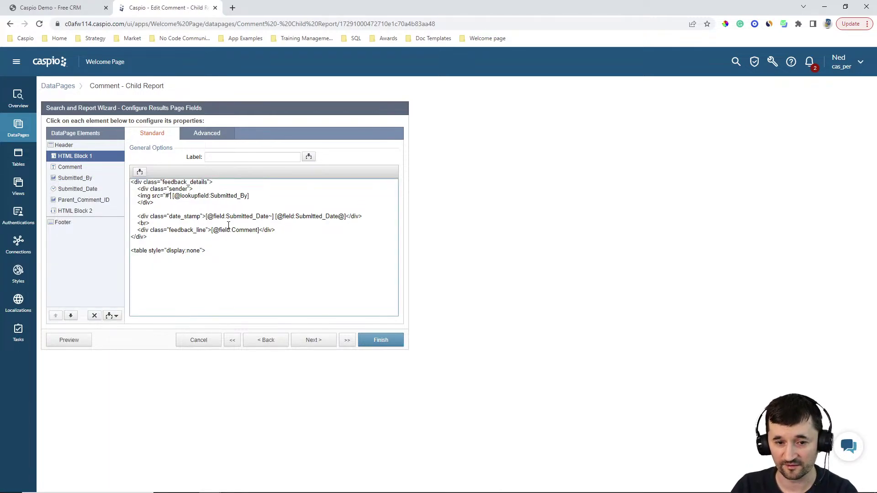
type(" style")
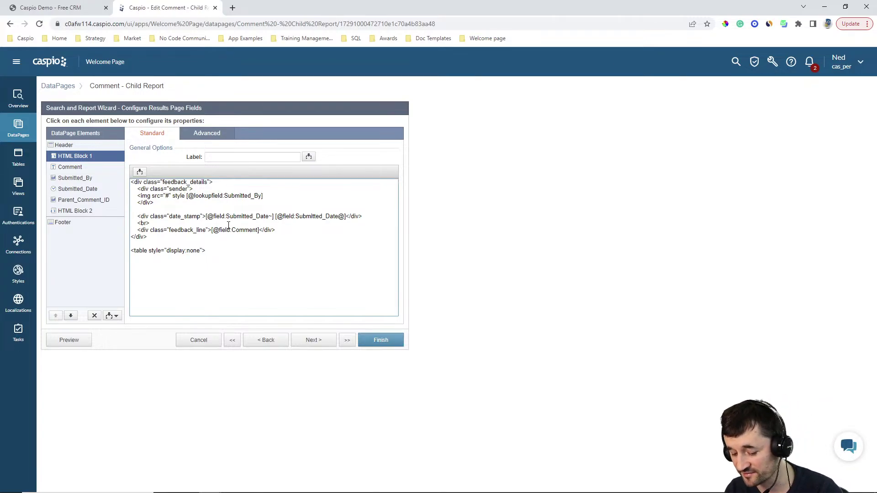
type("=\"")
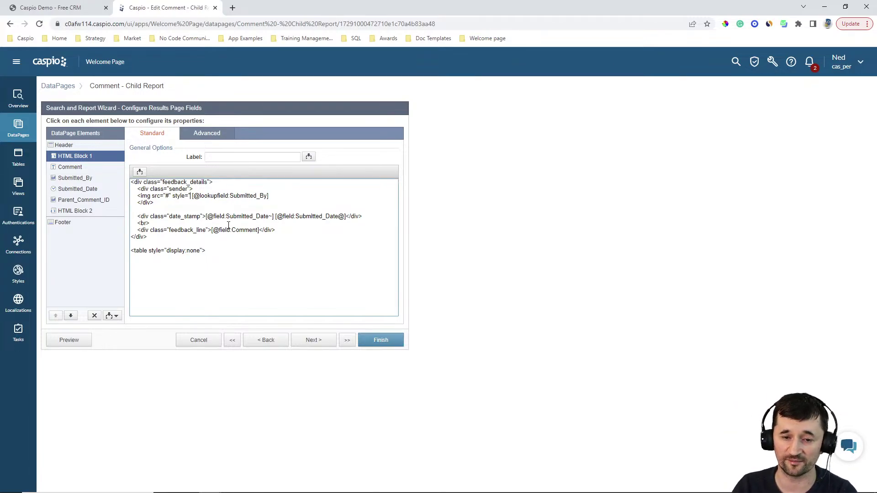
type("border-radius")
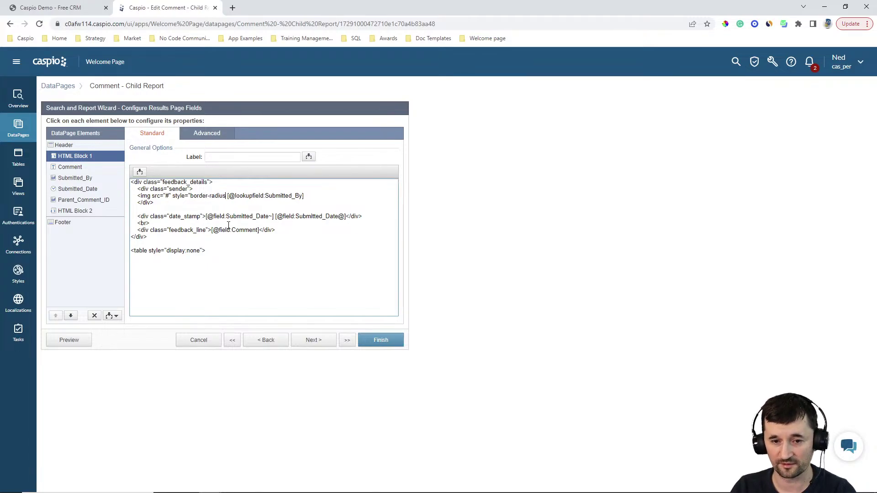
type(": 50%")
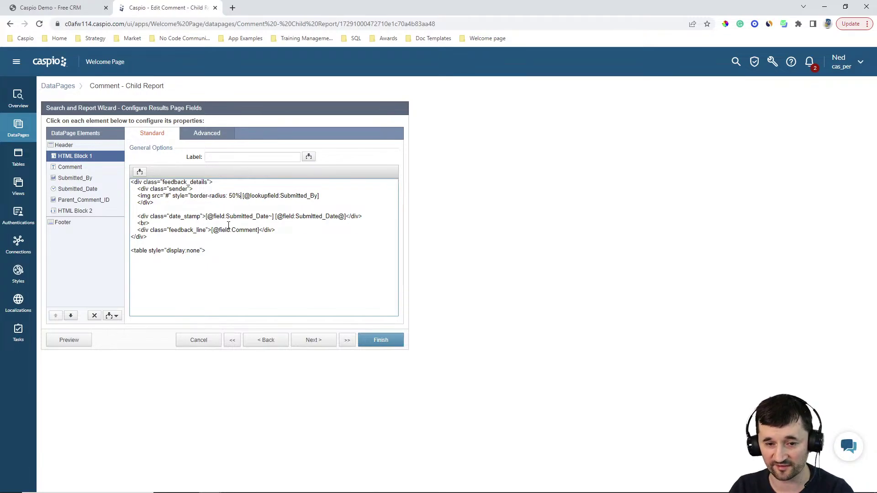
type(";\">")
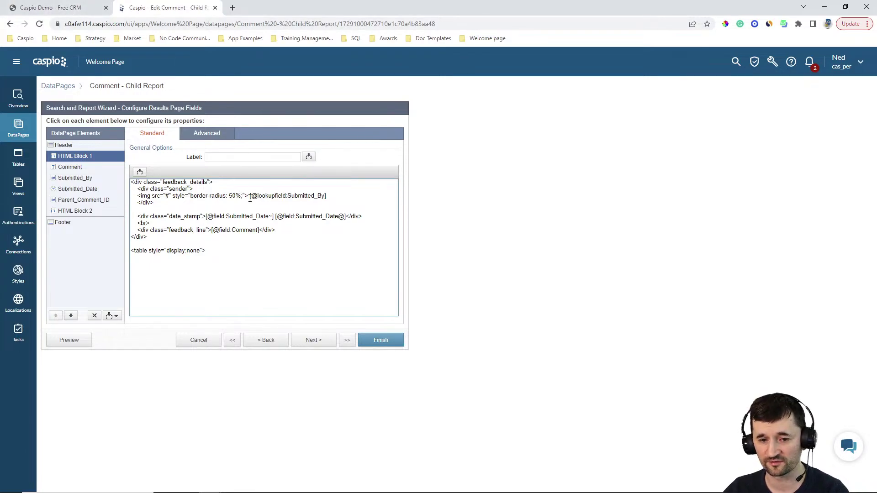
Step: Extend the avatar image tag's style with a width of 25px
type(";")
type("\" width=\"")
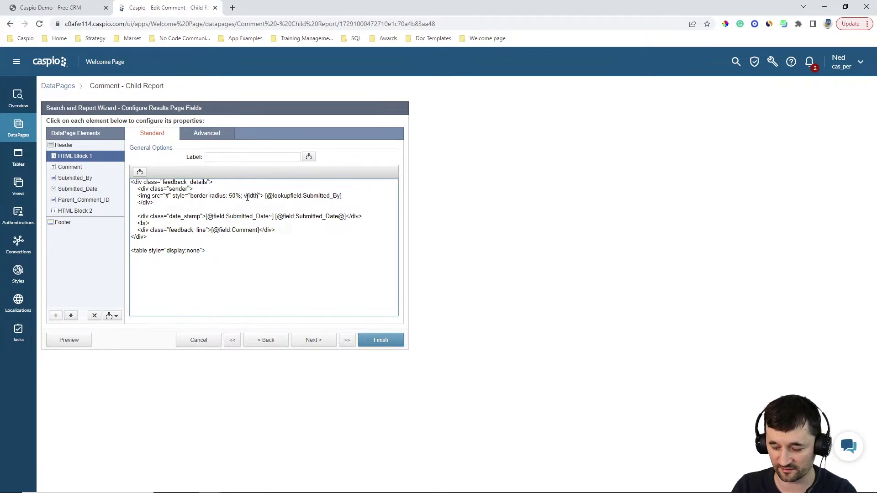
type("25px")
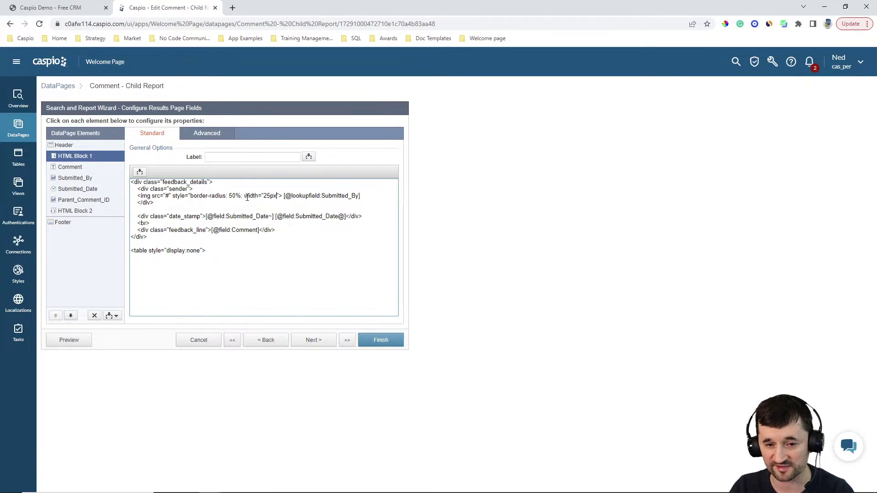
type("\"")
key("BackSpace")
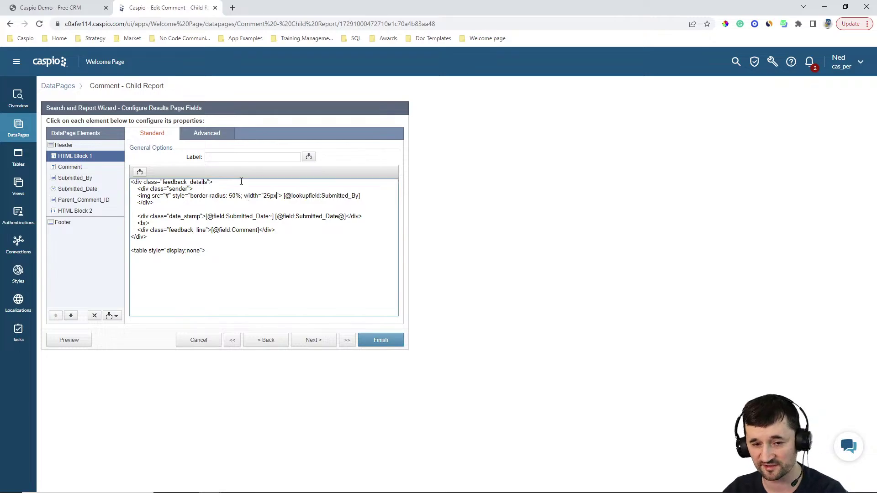
left_click(50, 8)
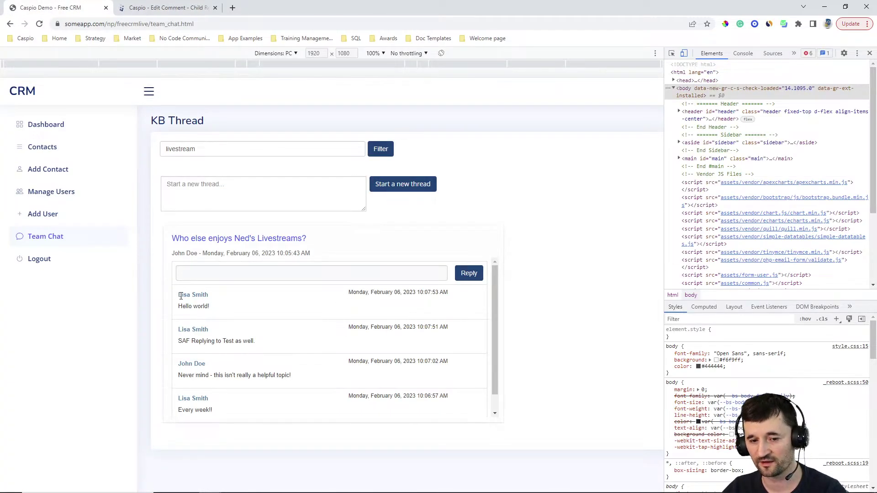
left_click(163, 7)
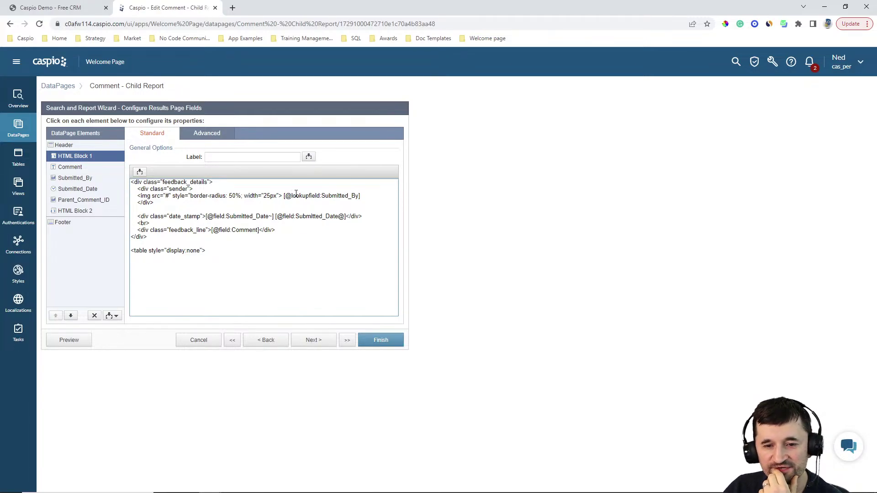
Step: Search Google Images for 'sample user image' in a new tab
left_click(232, 8)
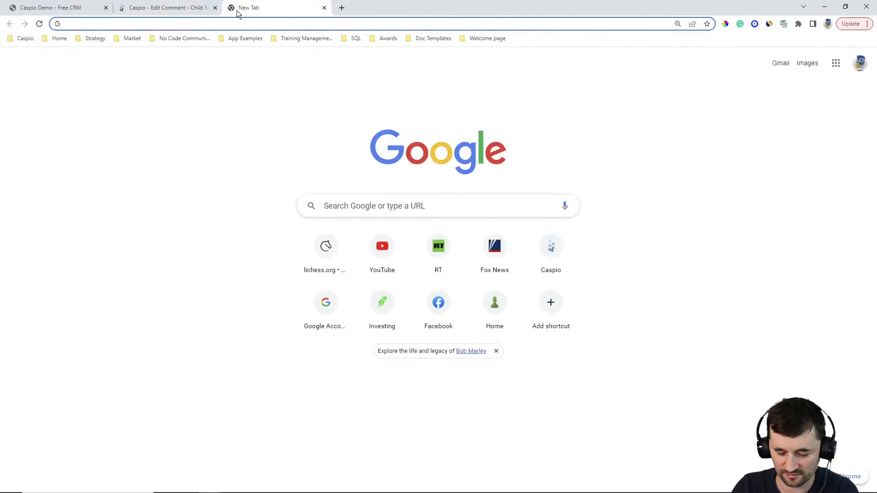
type("google.com")
key("Return")
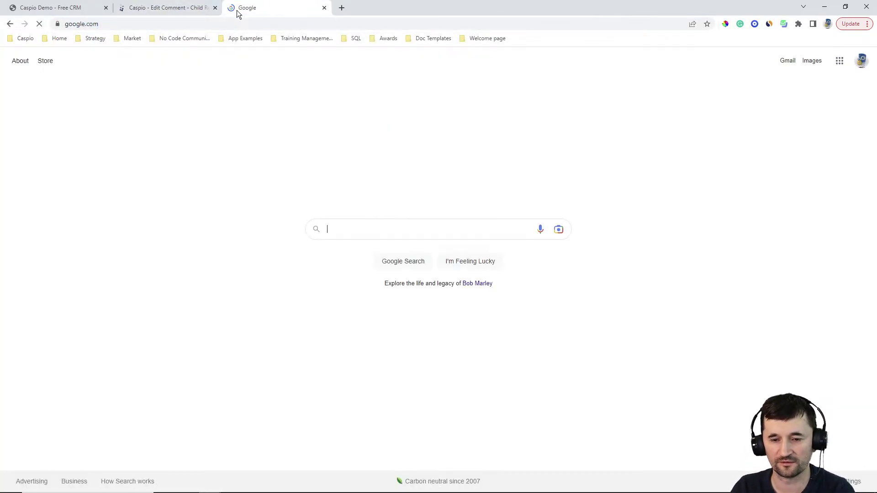
type("sample image")
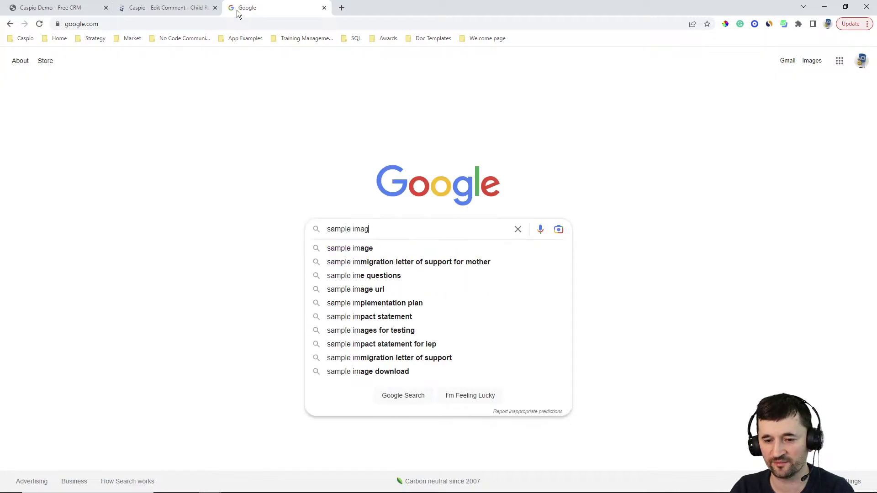
key("Return")
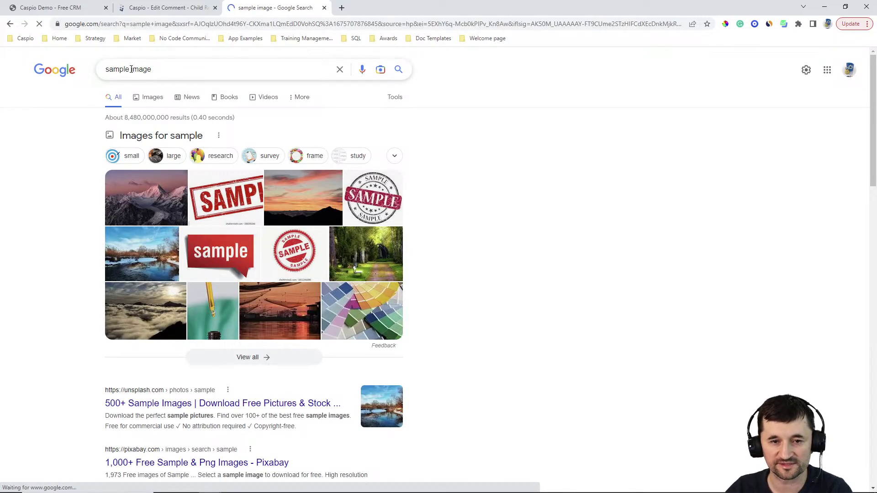
left_click(147, 72)
type("user")
key("Return")
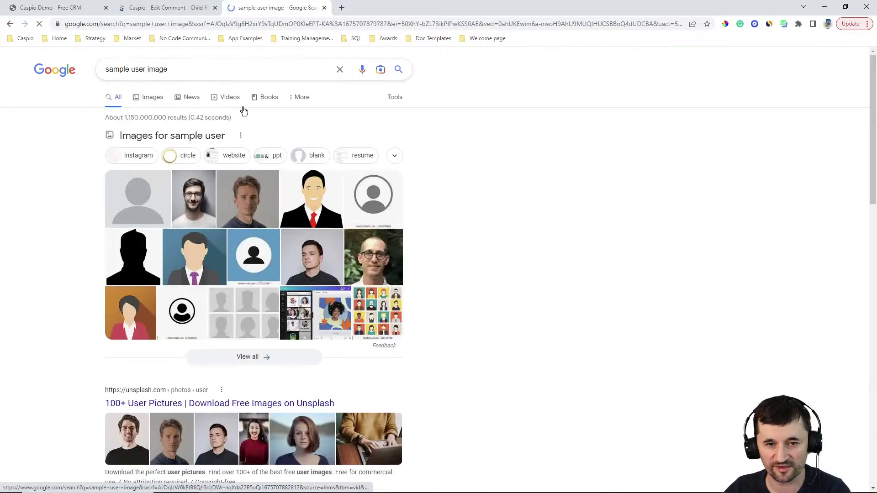
left_click(152, 98)
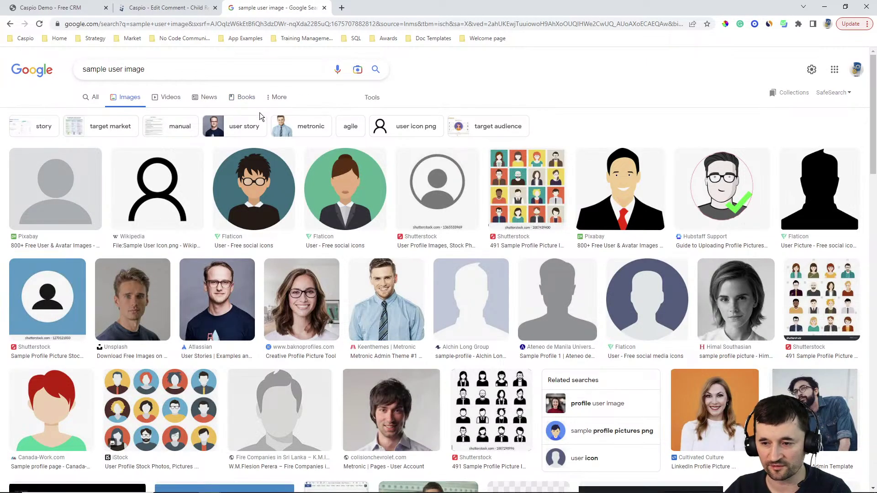
Step: Copy the Pixabay cartoon businessman image address and return to the Caspio editor
left_click(617, 188)
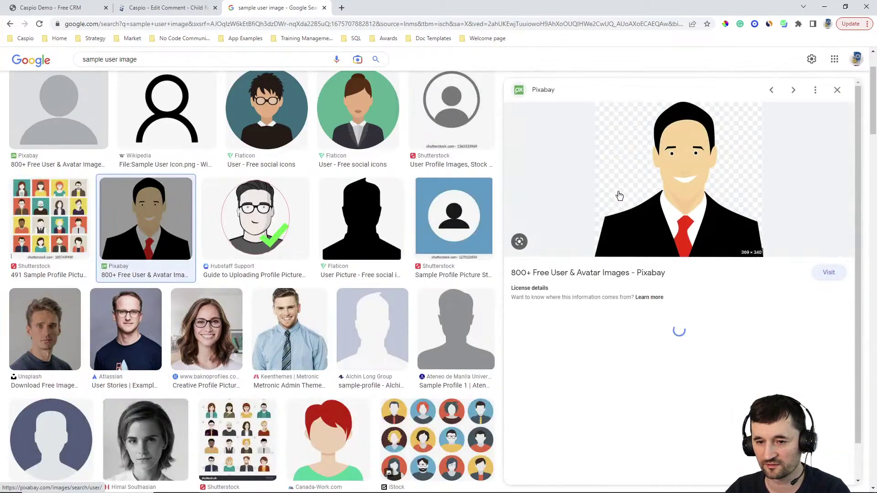
right_click(659, 167)
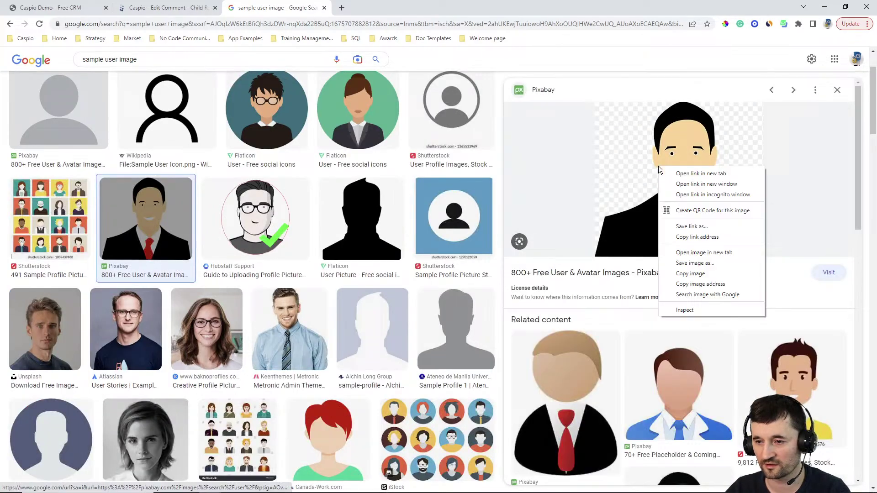
left_click(701, 284)
left_click(157, 8)
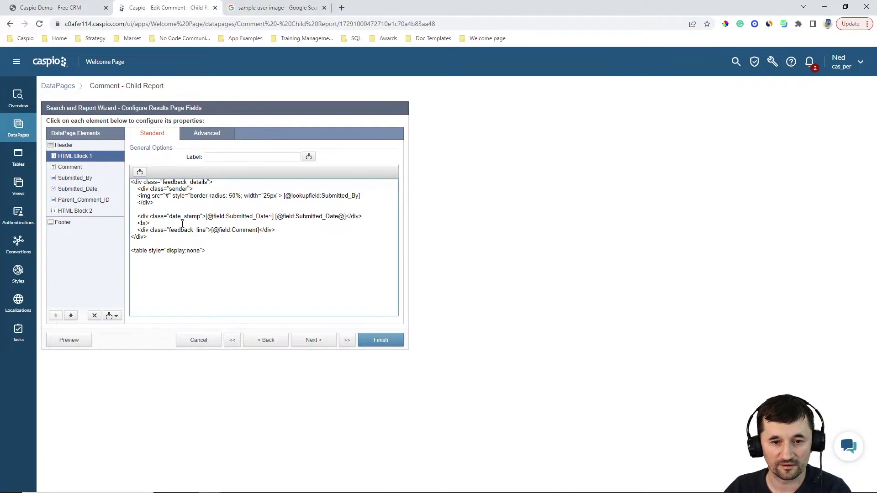
Step: Replace the # image source with the Pixabay avatar URL, add <br> after the sender, and finish
double_click(168, 196)
type("https://cdn.pixabay.com/photo/2018/08/28/12/41/avatar-3637425__340.png")
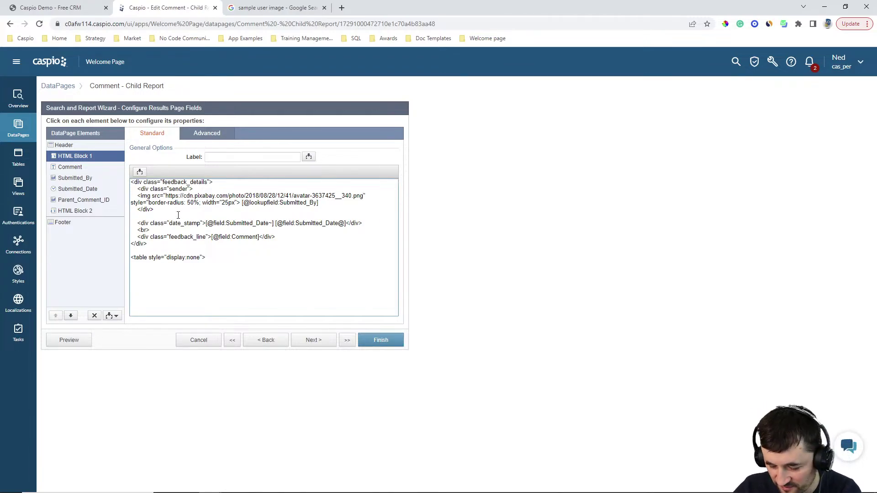
type("<br>")
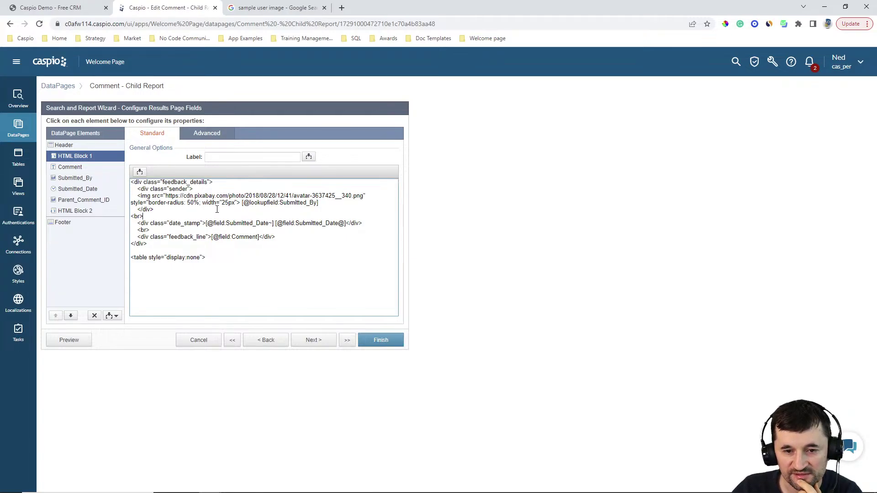
left_click(389, 339)
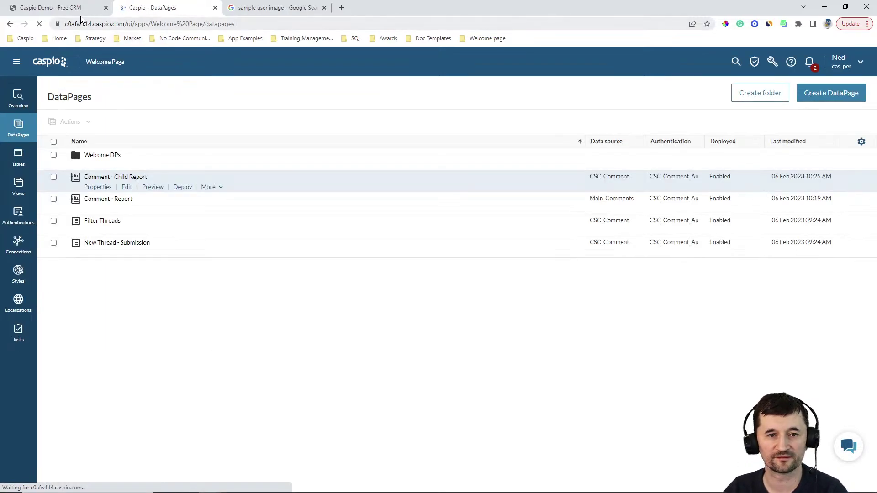
left_click(69, 8)
left_click(39, 24)
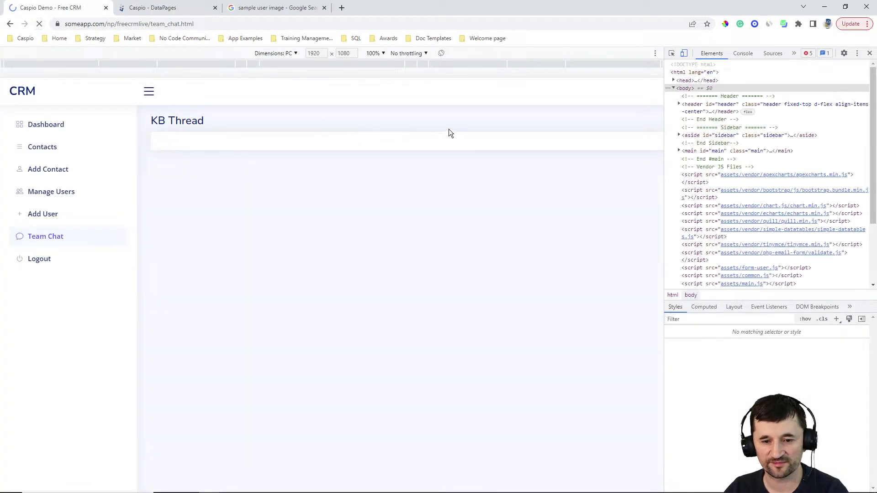
scroll(444, 327, "down", 3)
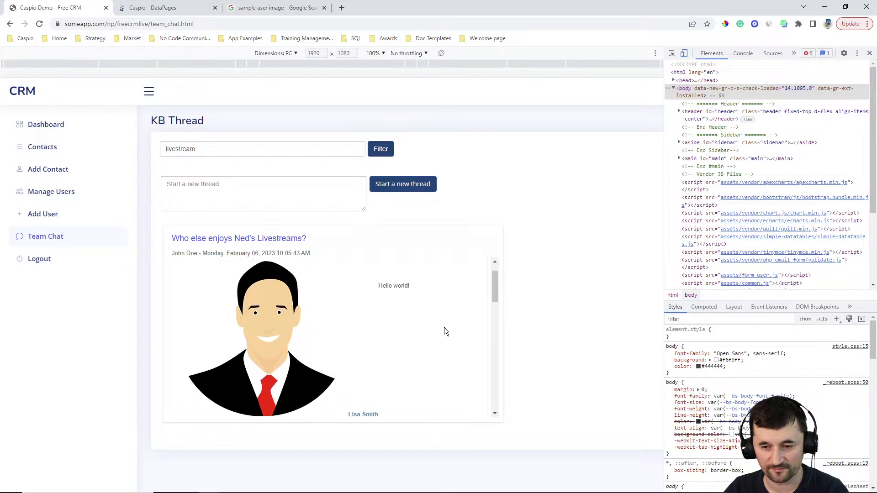
scroll(446, 326, "up", 3)
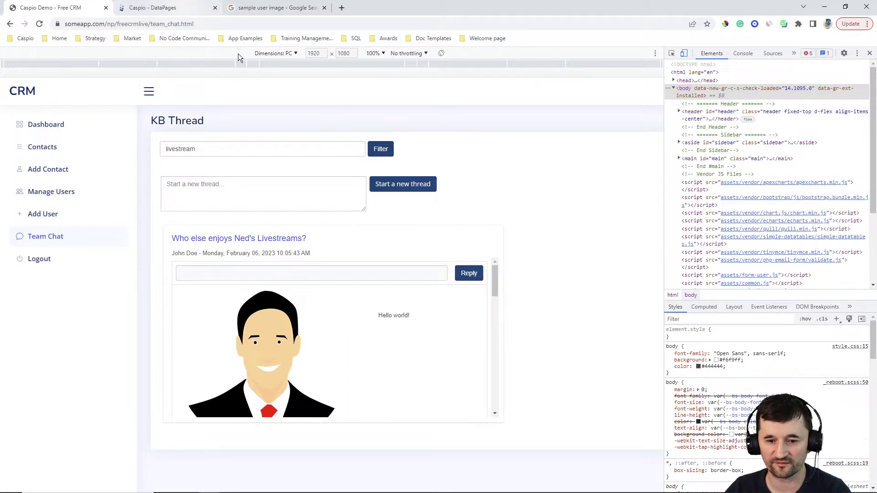
left_click(181, 8)
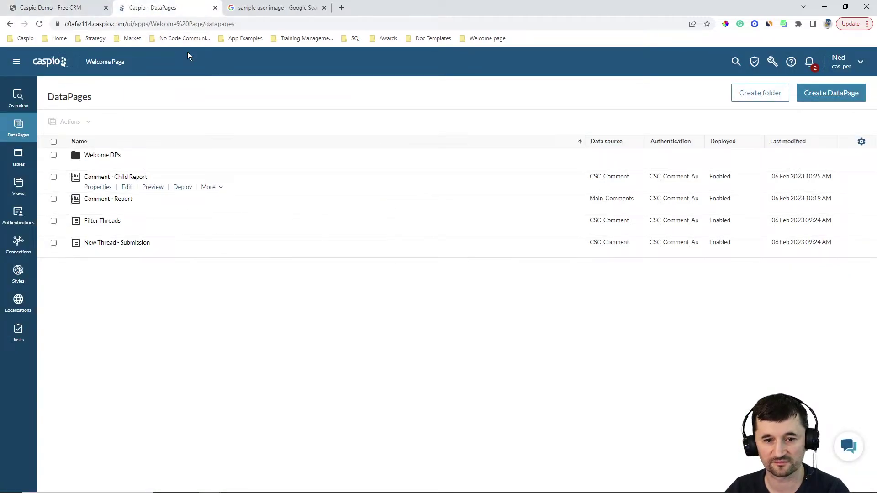
Step: Reopen Comment - Child Report at the Configure Results Page Fields step
left_click(127, 188)
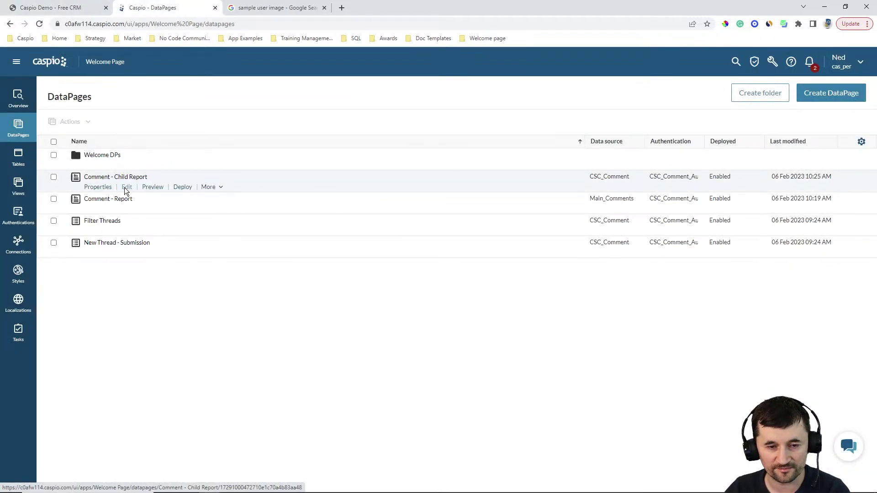
left_click(314, 343)
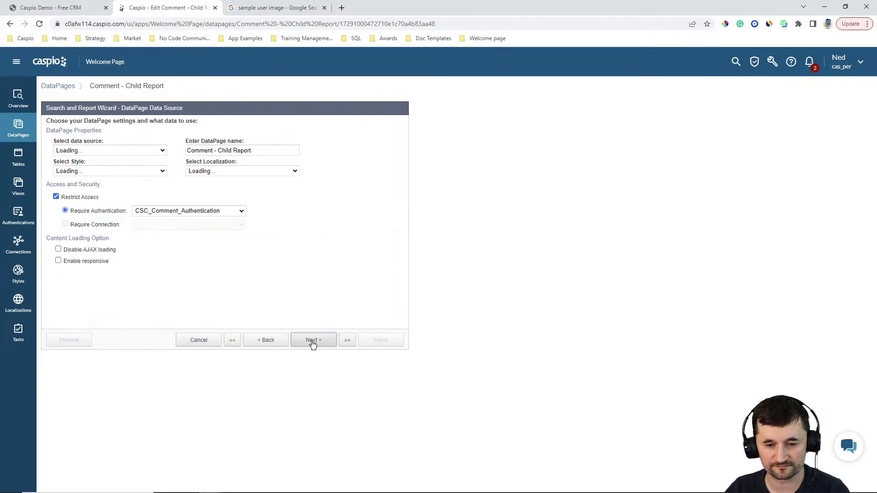
left_click(313, 344)
left_click(313, 344)
left_click(314, 343)
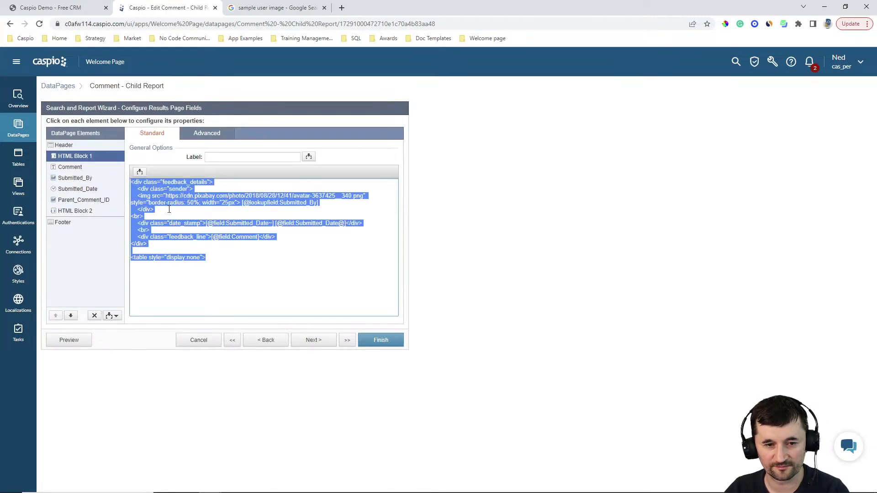
Step: Add ';' after the 25px width in HTML Block 1, save, and reload the CRM chat page
left_click(227, 190)
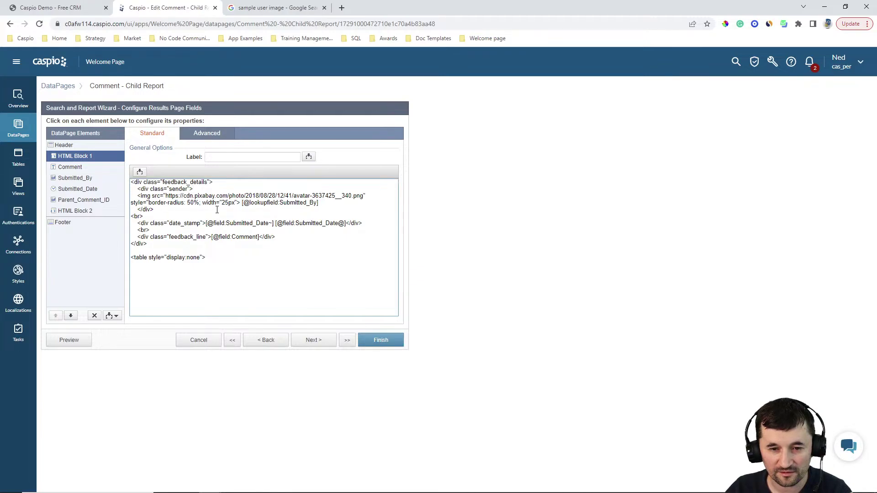
left_click(235, 203)
type(";")
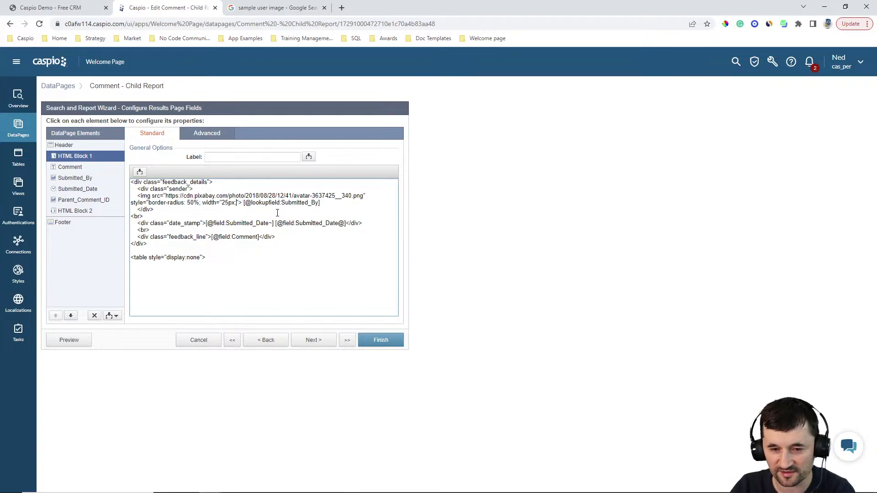
left_click(377, 343)
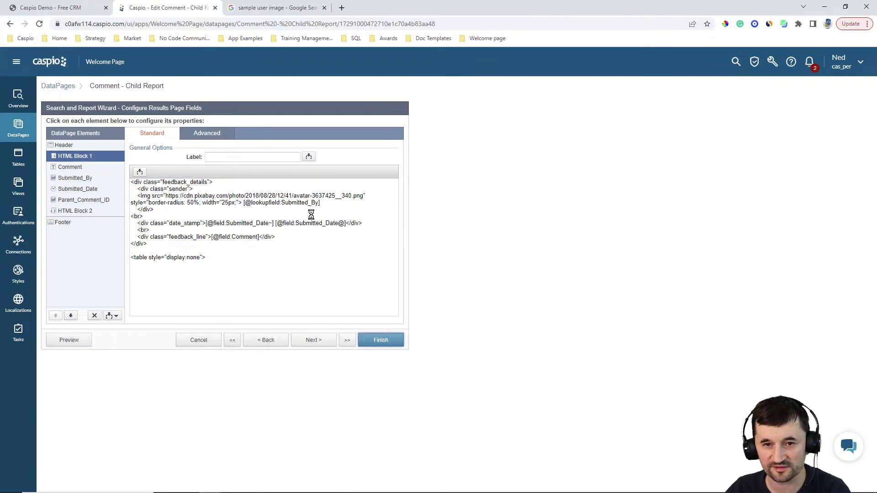
left_click(59, 8)
left_click(40, 23)
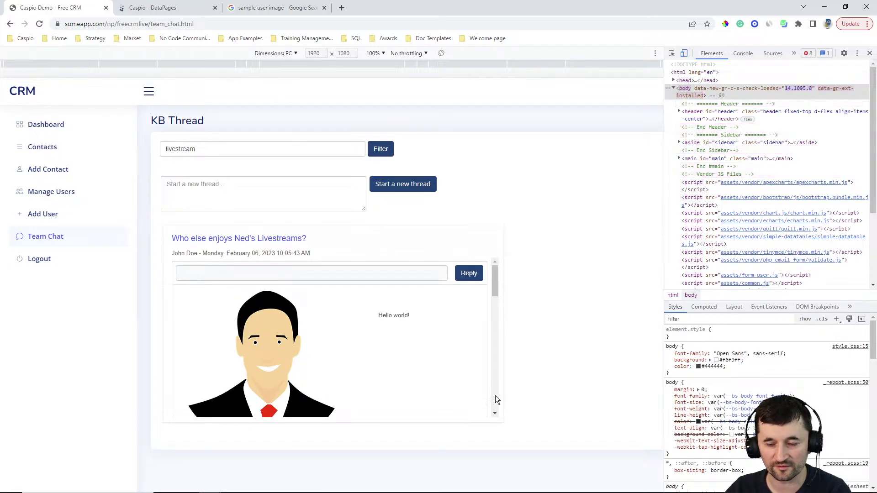
Step: Test width: 25px on the chat avatar's element.style in DevTools, then return to the DataPages list
key("F12")
key("ctrl+shift+j")
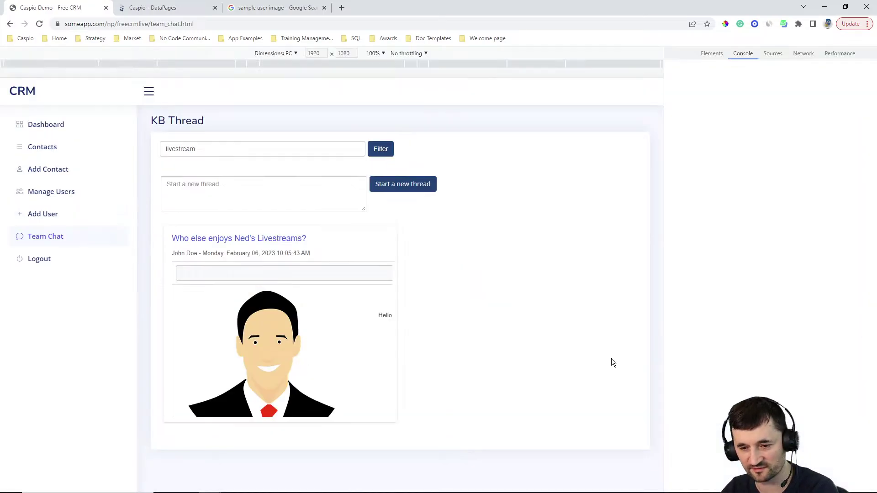
left_click(672, 54)
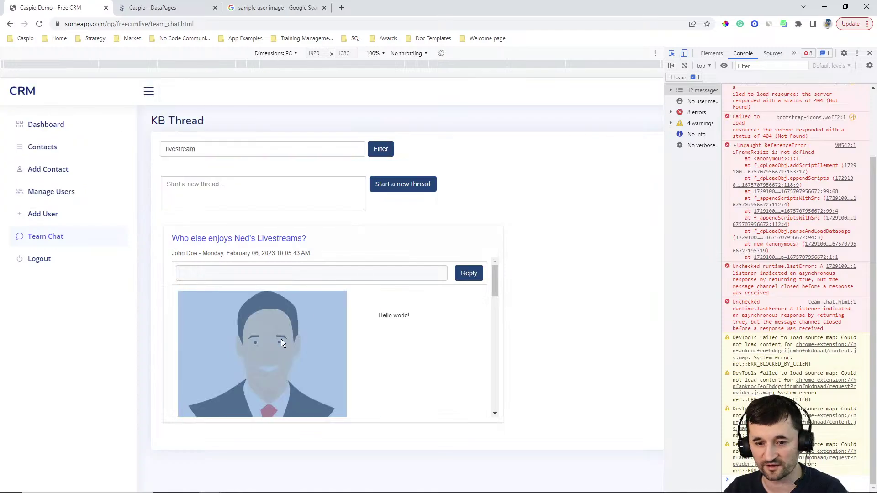
left_click(305, 337)
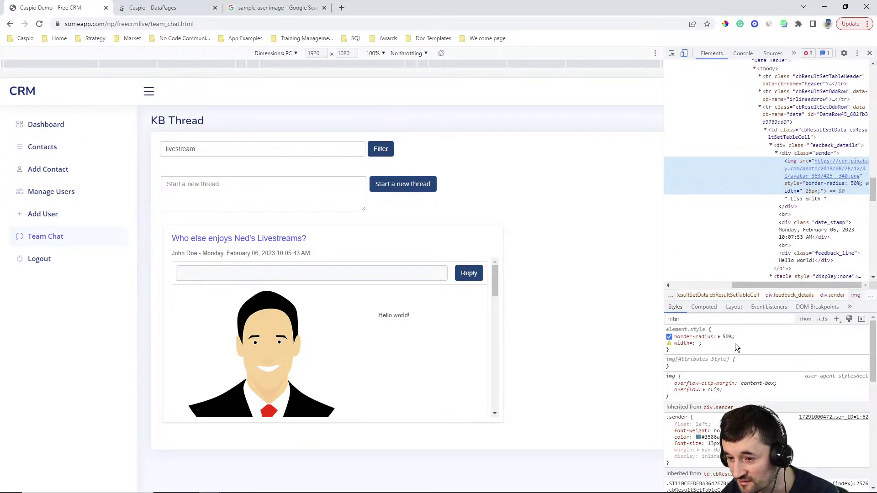
left_click(687, 349)
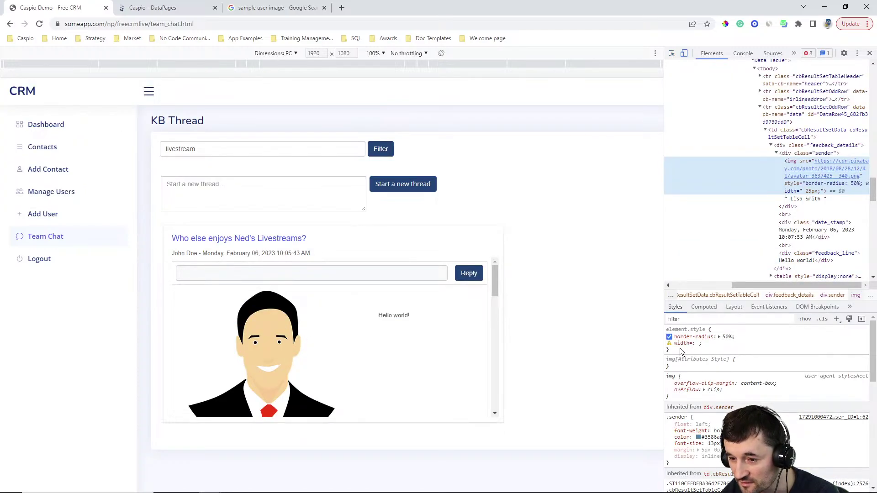
type("width")
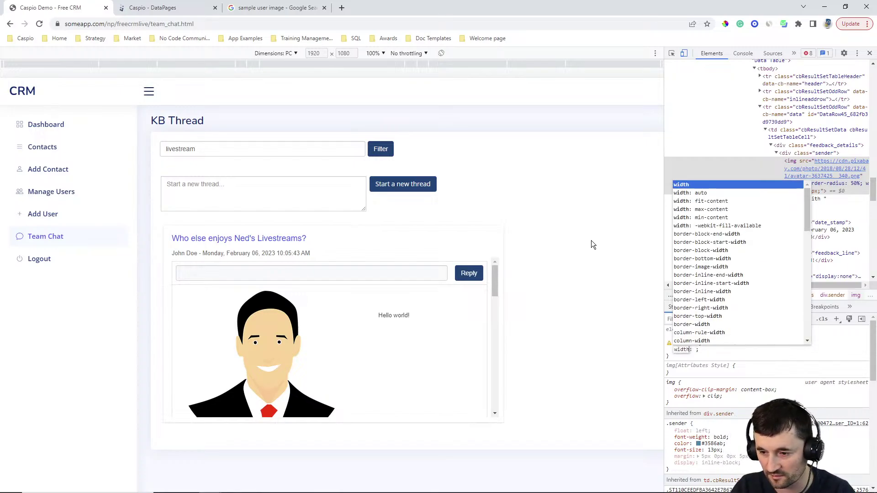
key("Tab")
type("25px")
key("Return")
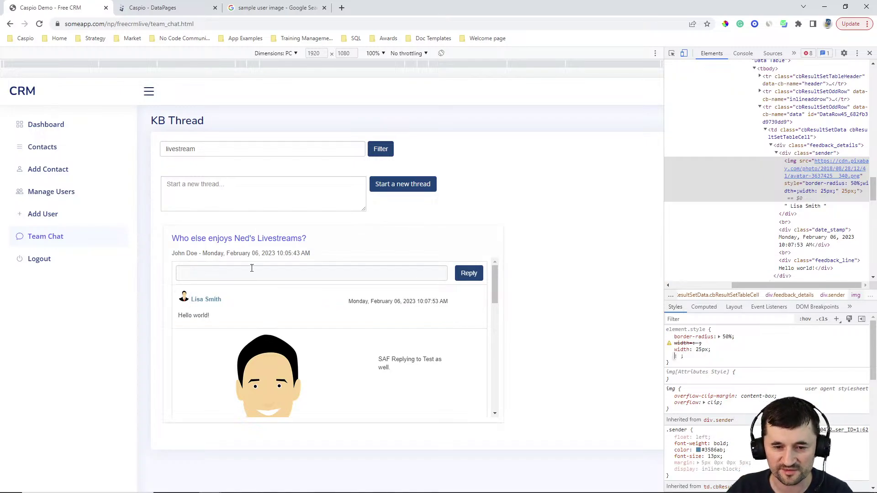
left_click(174, 7)
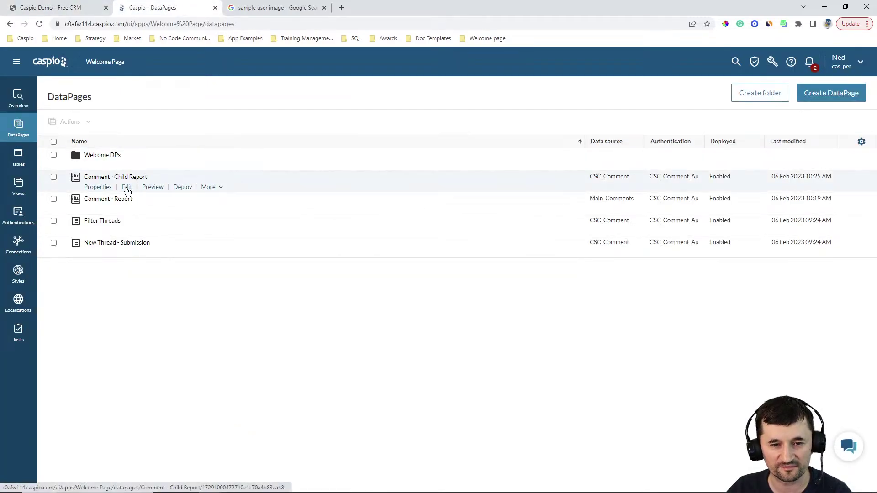
Step: Reopen Comment - Child Report for editing and move the ChatGPT New chat into the main browser window
left_click(128, 188)
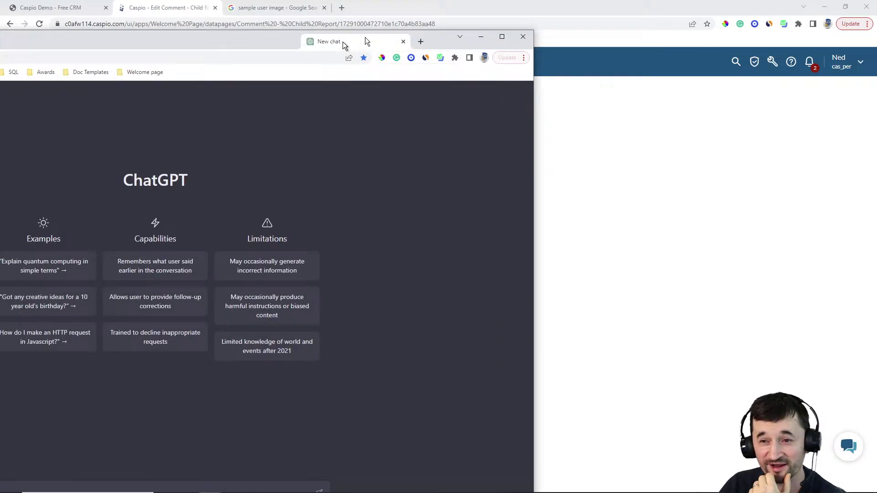
left_click_drag(342, 41, 361, 8)
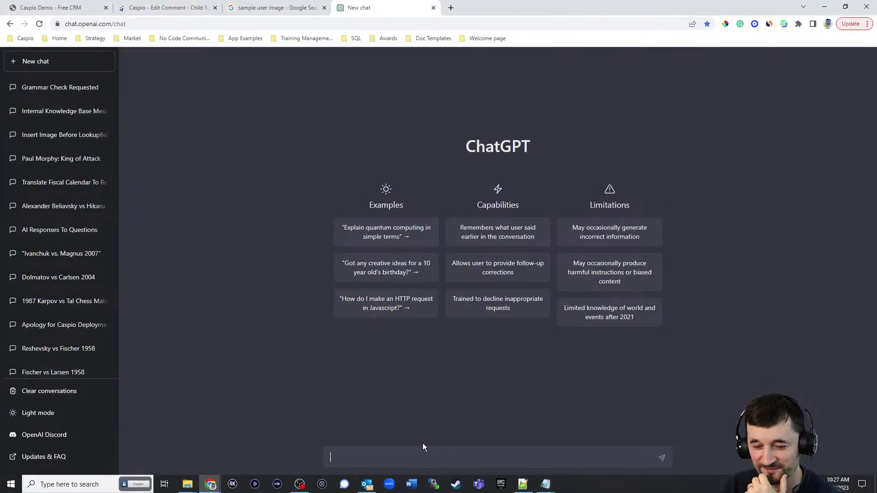
Step: Ask ChatGPT 'how do i write a hyperlink'
type("wri")
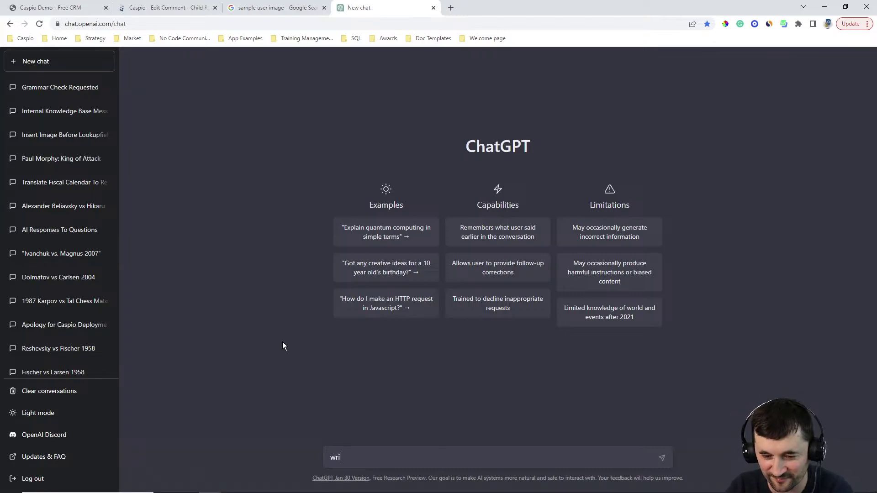
type("te me a code")
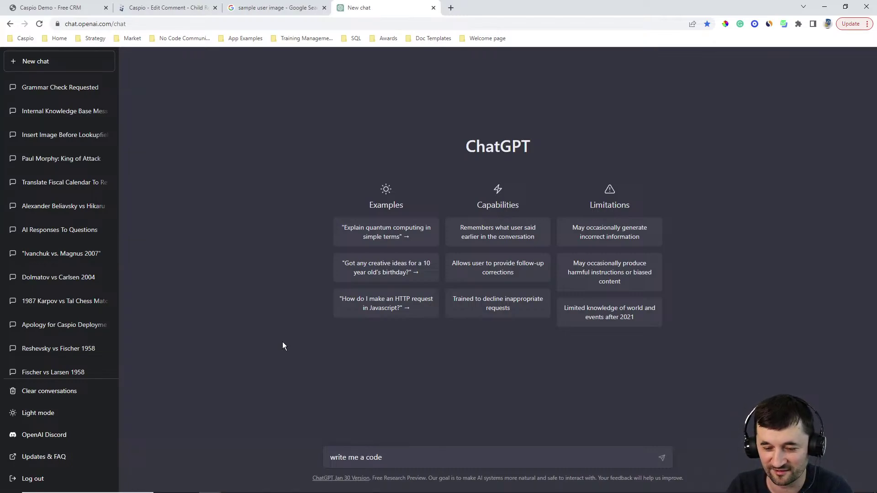
key("BackSpace")
key("BackSpace")
key("BackSpace")
key("BackSpace")
key("BackSpace")
key("BackSpace")
key("BackSpace")
key("BackSpace")
key("BackSpace")
key("BackSpace")
key("BackSpace")
key("BackSpace")
key("BackSpace")
key("BackSpace")
key("BackSpace")
key("BackSpace")
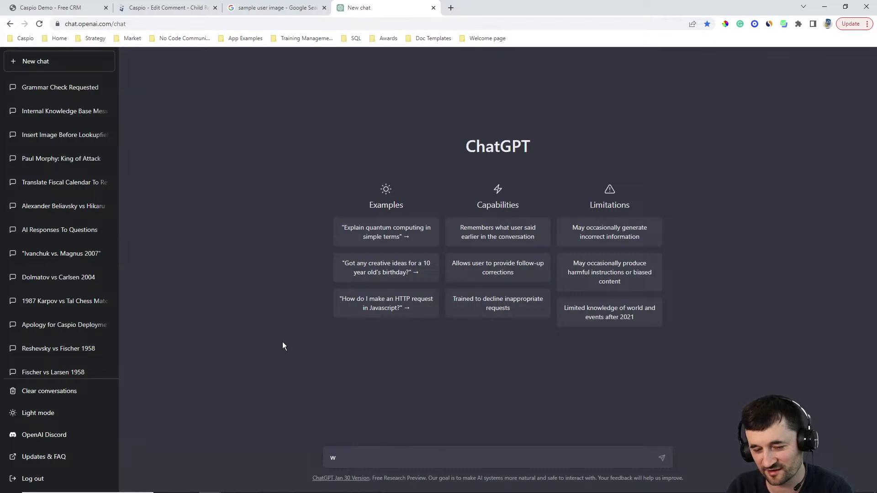
type("how i")
key("BackSpace")
type("do")
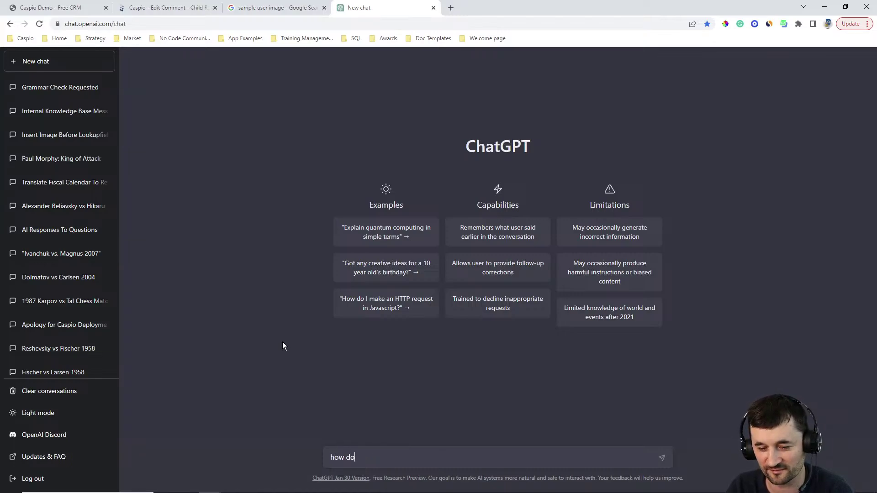
type(" i write a hyperlink")
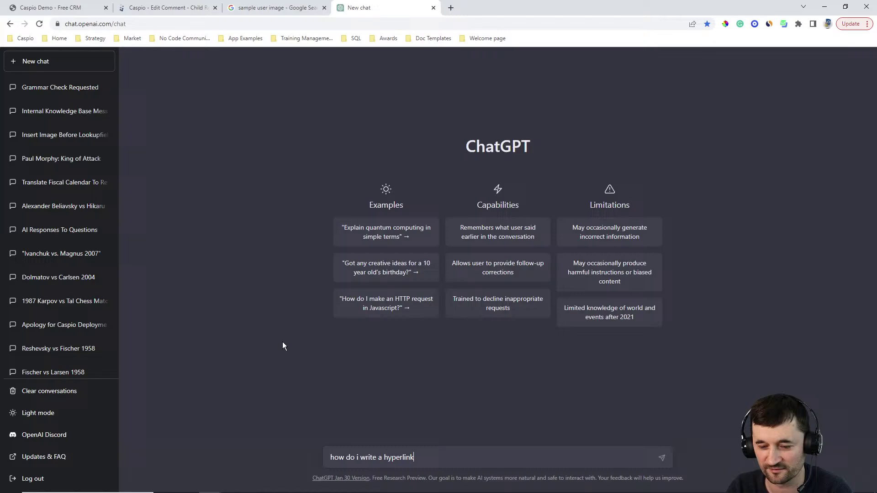
key("Return")
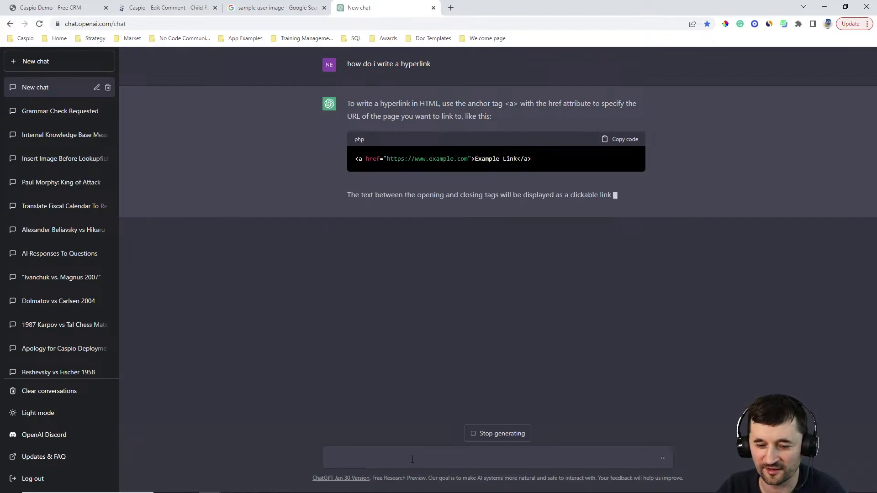
Step: Ask ChatGPT how to make the hyperlink appear in red
type("i want to make my hypl")
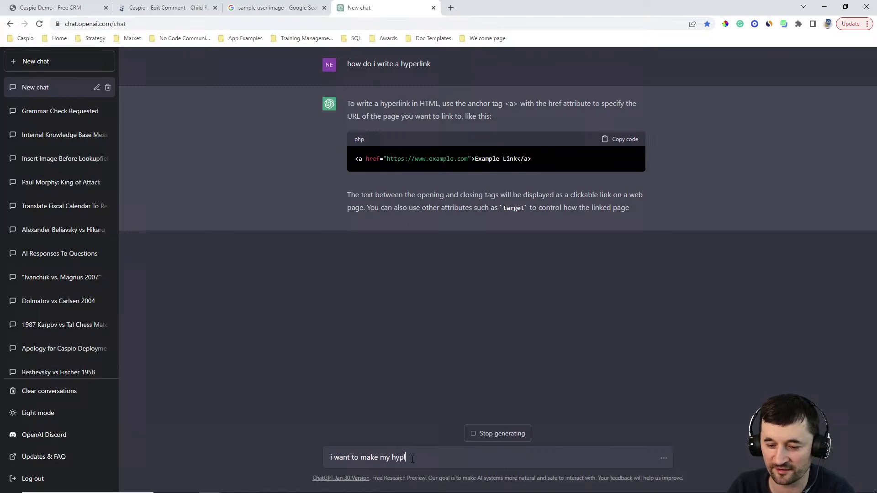
key("BackSpace")
type("erl")
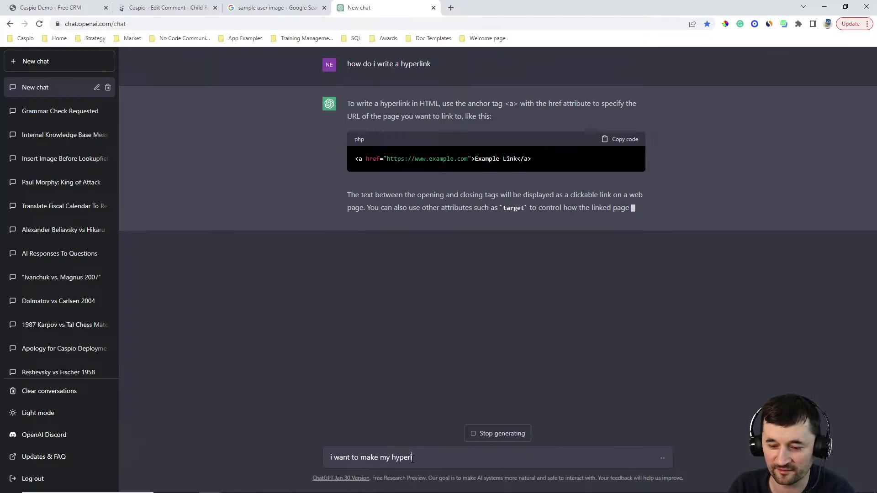
type("ink appear in blue")
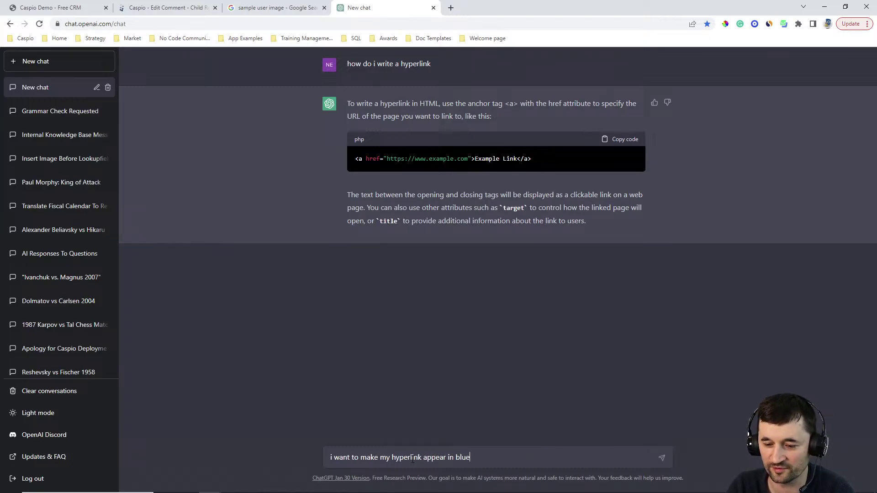
key("BackSpace")
key("BackSpace")
key("BackSpace")
key("BackSpace")
type("red")
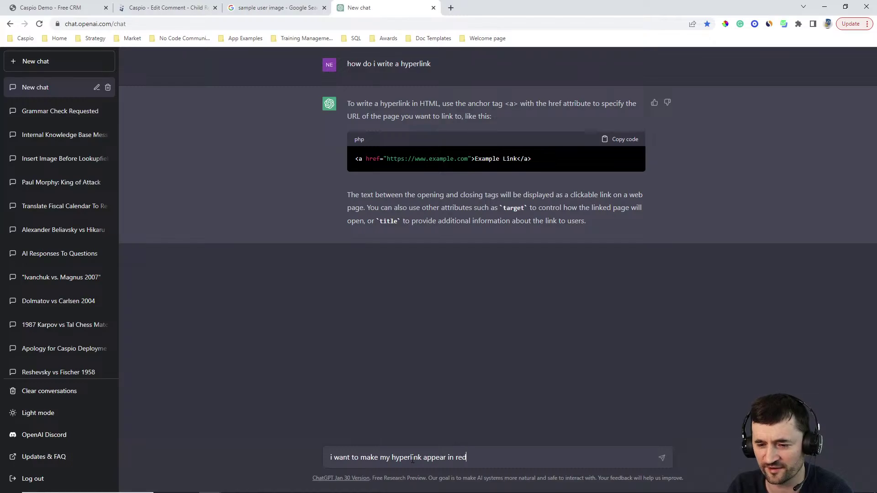
key("Return")
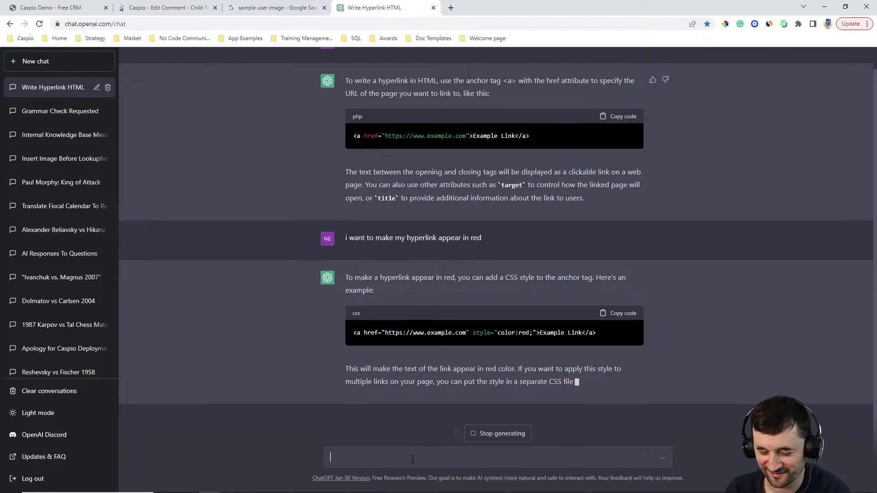
Step: Ask ChatGPT 'i want the hyperlink to appear in green when i hover over'
type("i want ")
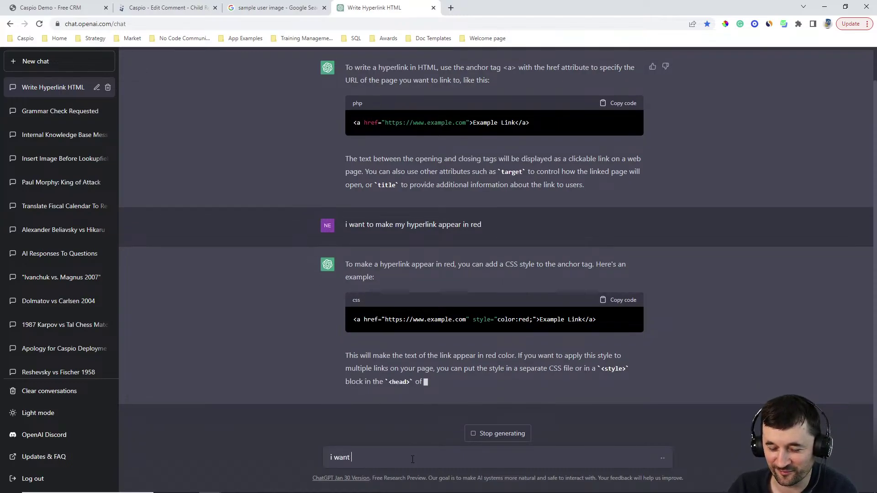
type("the hyperlink to ")
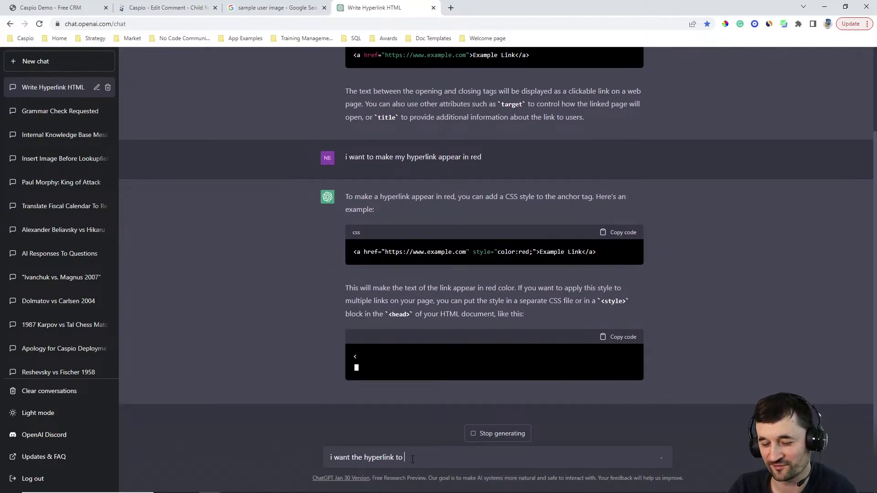
type("appear in green when i hover over")
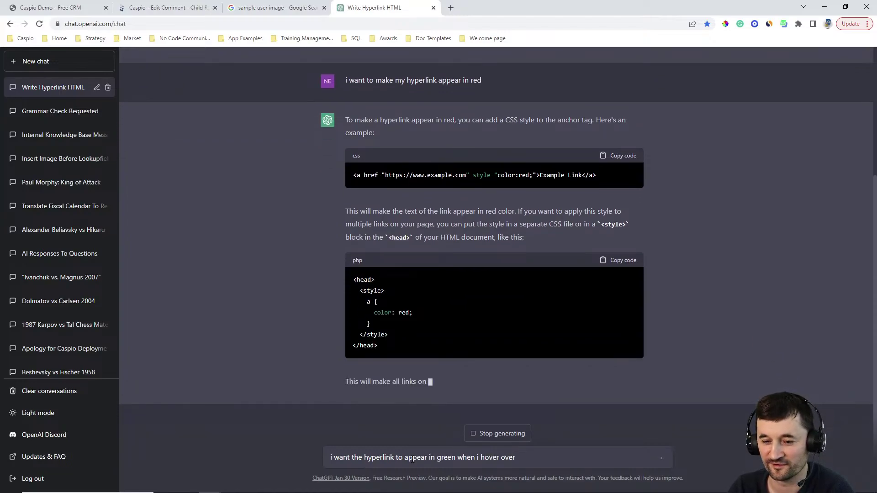
key("Return")
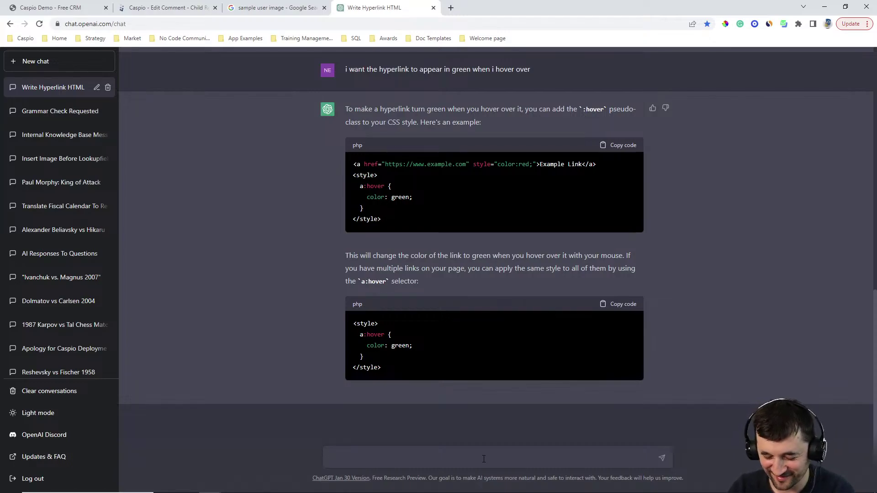
Step: Replace a drafted travel-blog request with 'write a comical poem' and send it to ChatGPT
type("write a blog about")
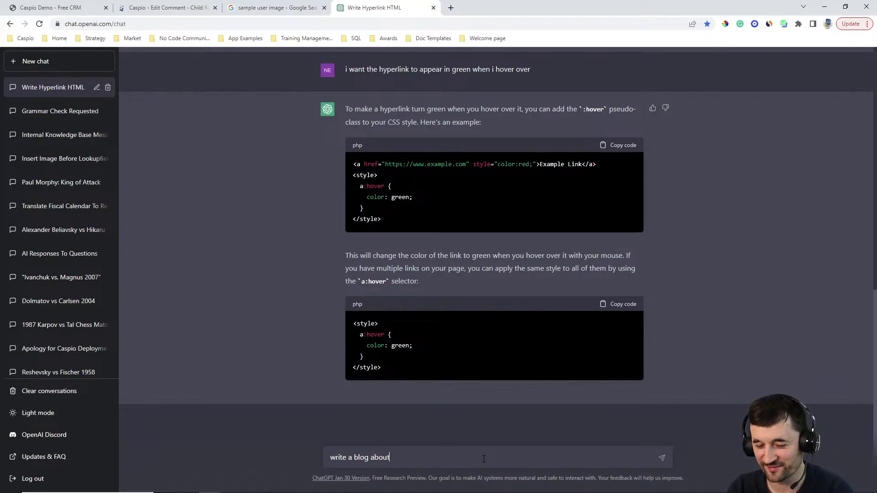
type(" most underra")
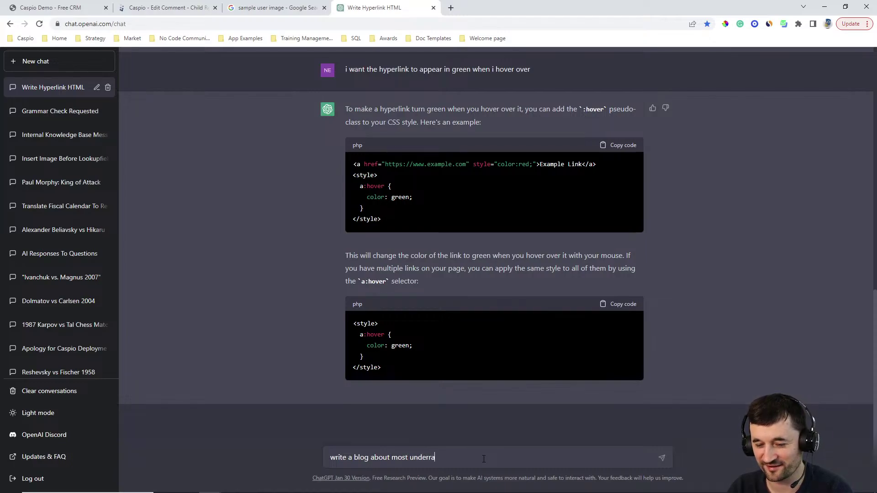
type("ted pales t")
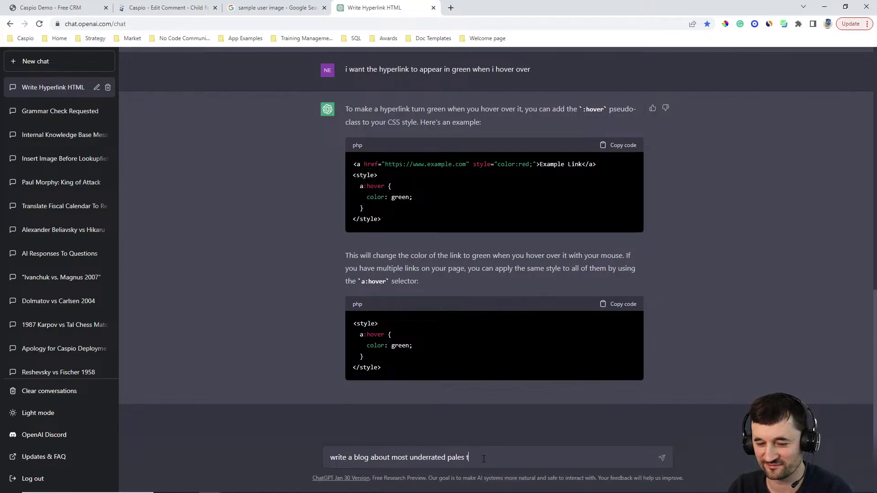
key("BackSpace")
key("BackSpace")
key("BackSpace")
type("laces to travel")
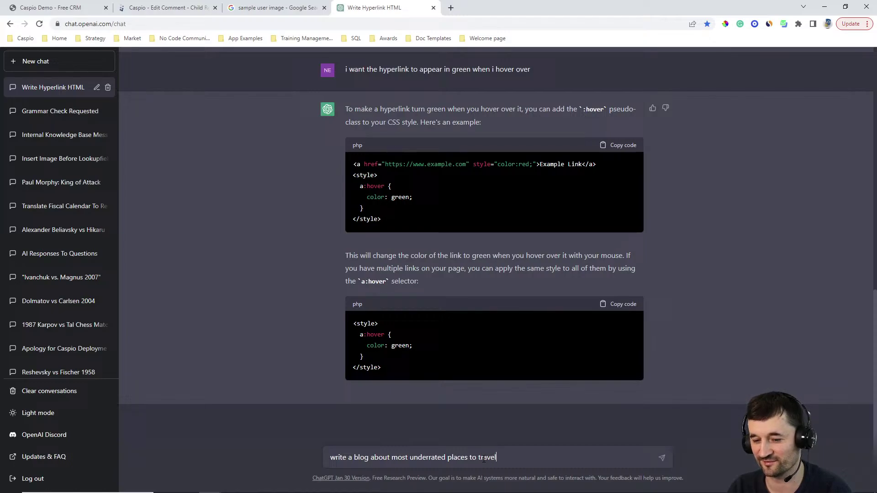
key("ctrl+a")
type("write a comical ")
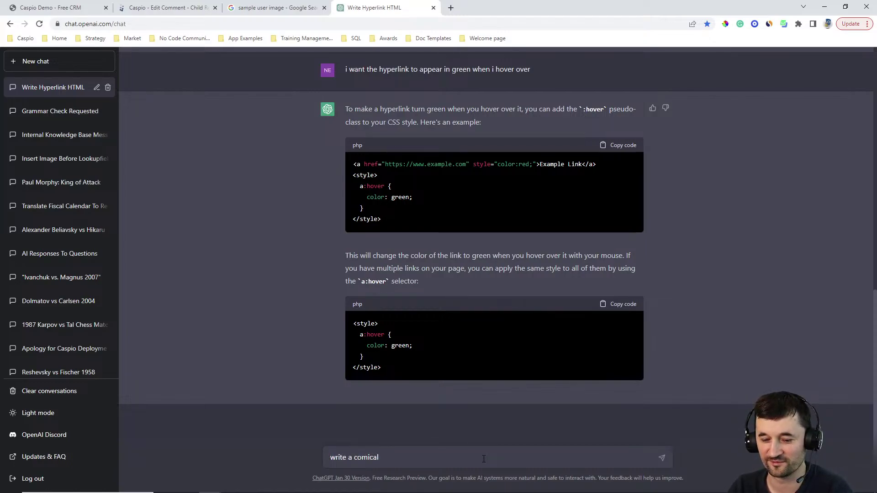
type("poem")
key("Return")
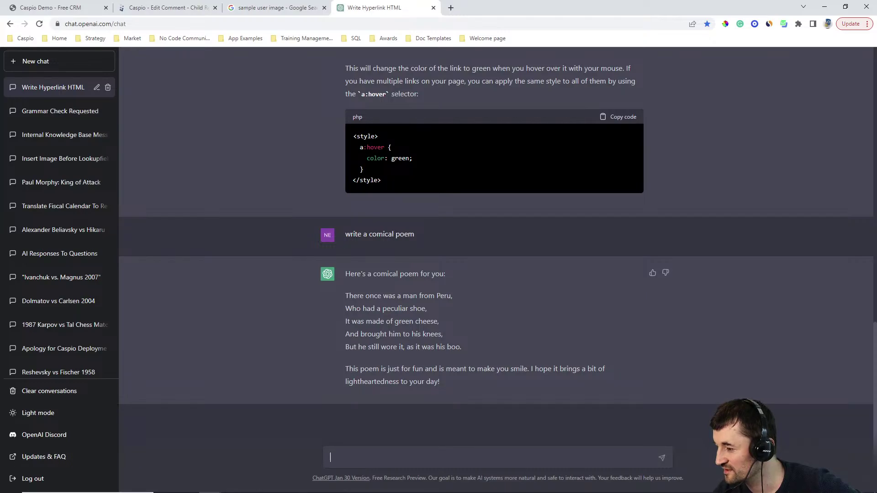
Step: In the Caspio child report editor, advance the wizard to the results page fields configuration
left_click(143, 11)
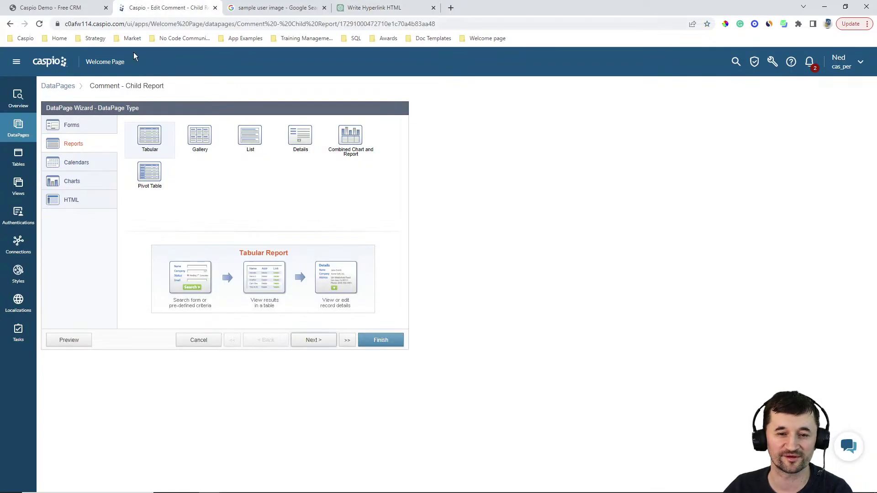
left_click(305, 341)
left_click(307, 341)
left_click(307, 341)
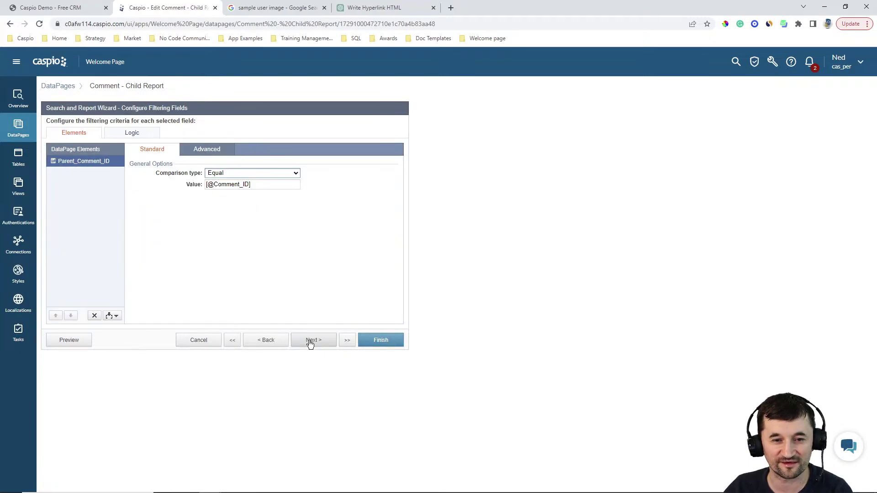
left_click(309, 341)
left_click(310, 342)
left_click(309, 341)
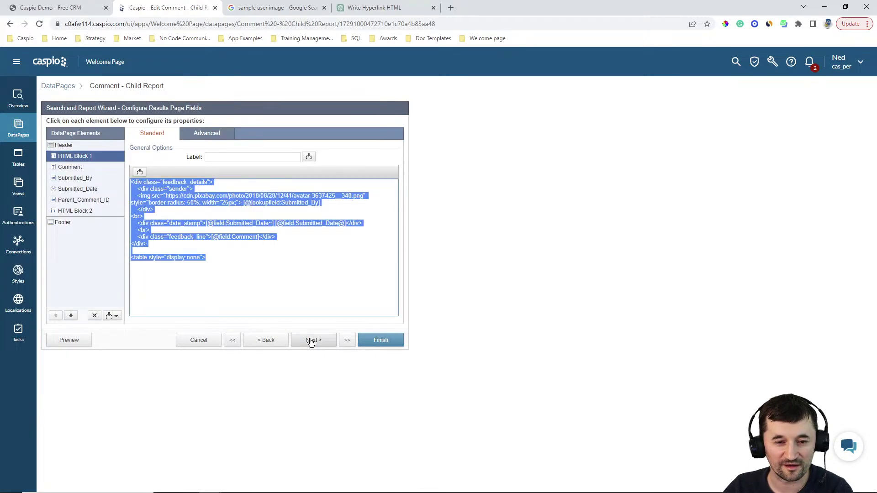
left_click(270, 271)
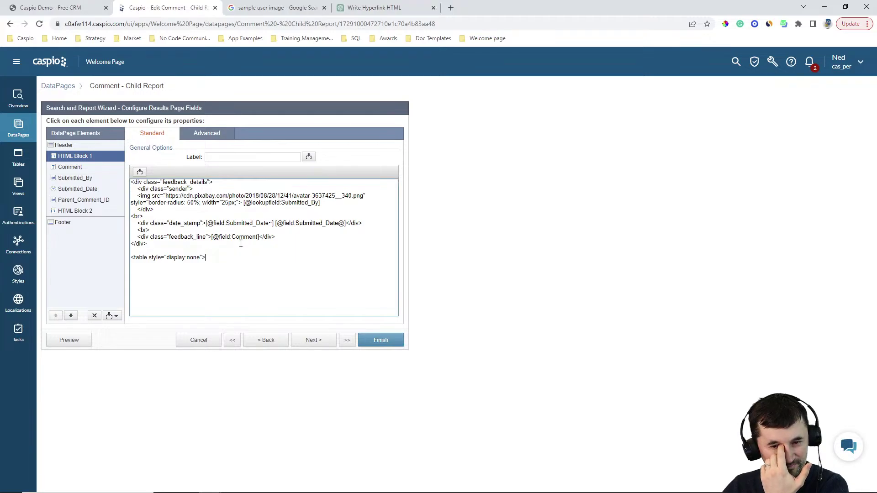
Step: Correct the avatar style in HTML Block 1 to read width: 25px; and finish the report
left_click(220, 202)
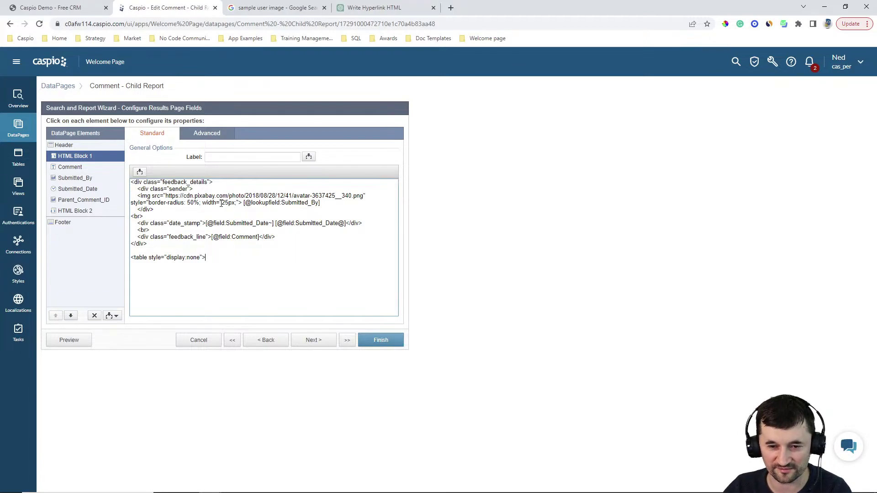
type("\"")
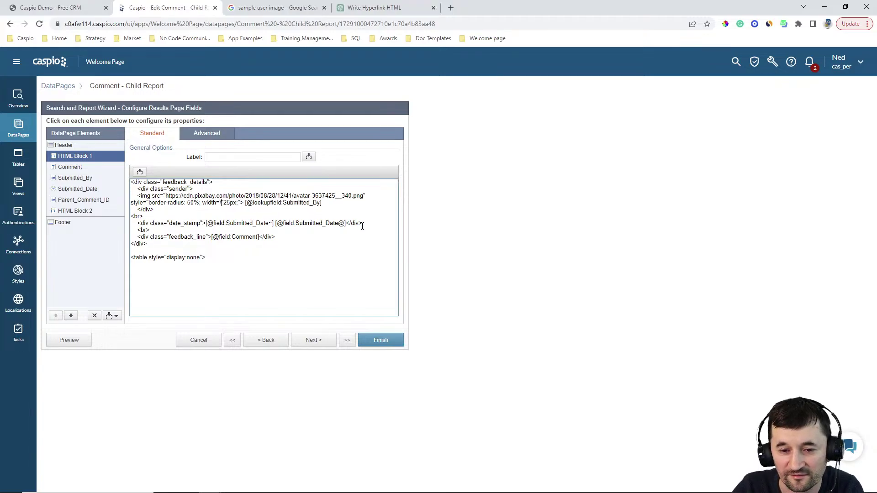
key("BackSpace")
type(":")
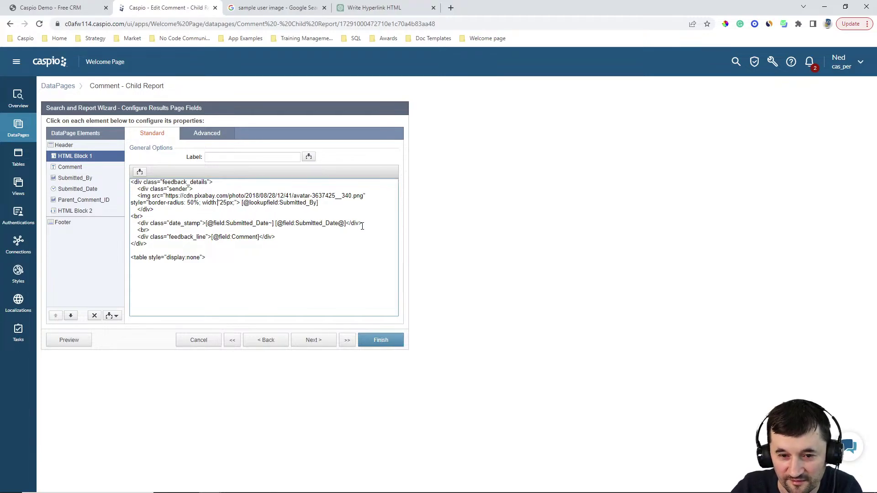
key("BackSpace")
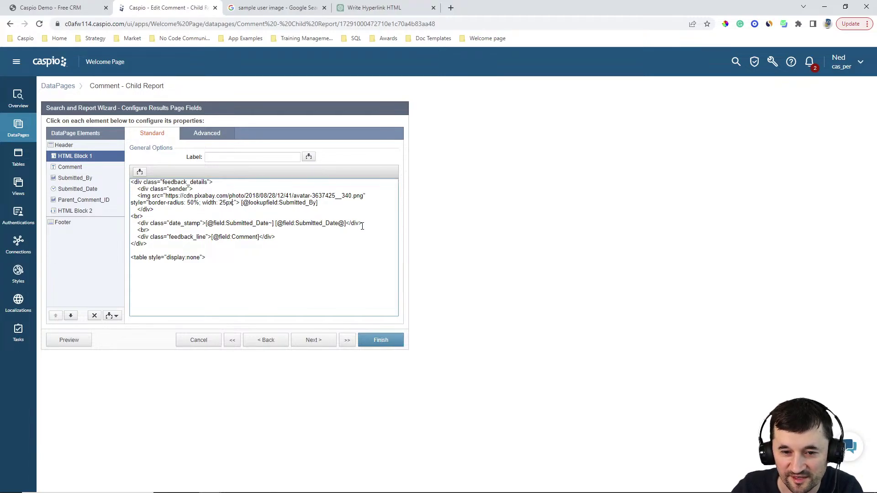
key("Right")
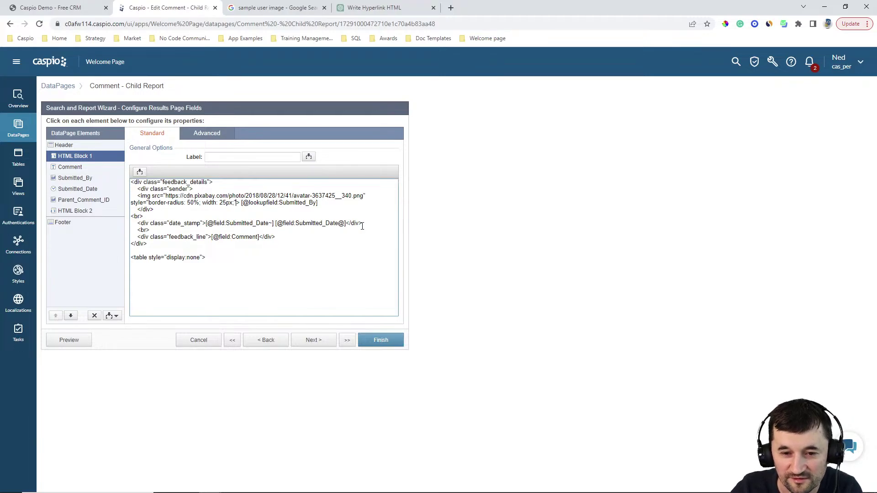
left_click(378, 338)
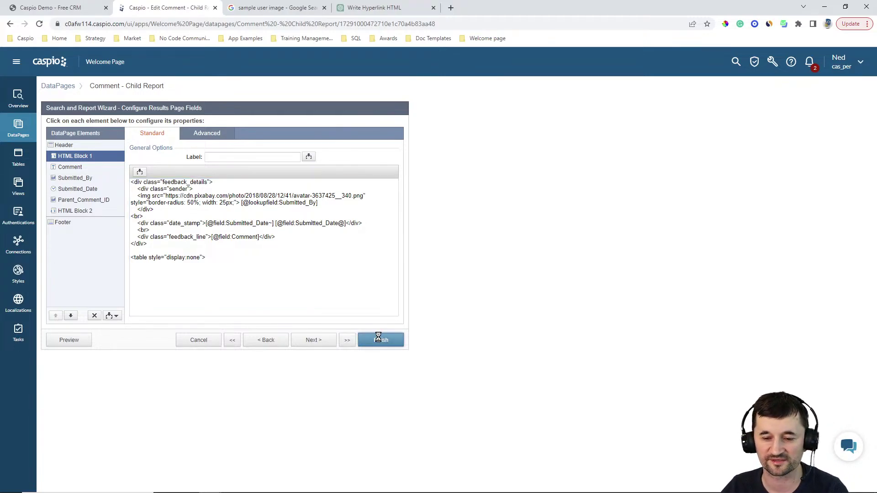
Step: Reload the Caspio Demo - Free CRM page and close DevTools to view the reply avatars
left_click(71, 10)
left_click(39, 24)
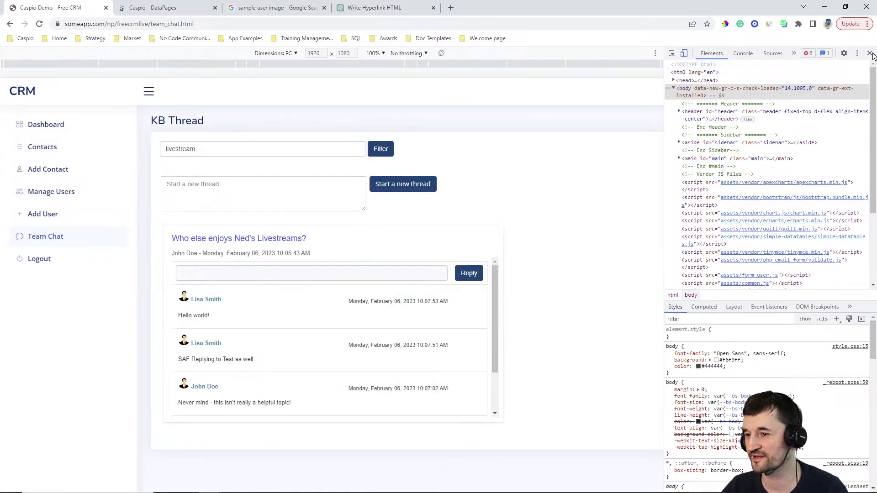
left_click(870, 53)
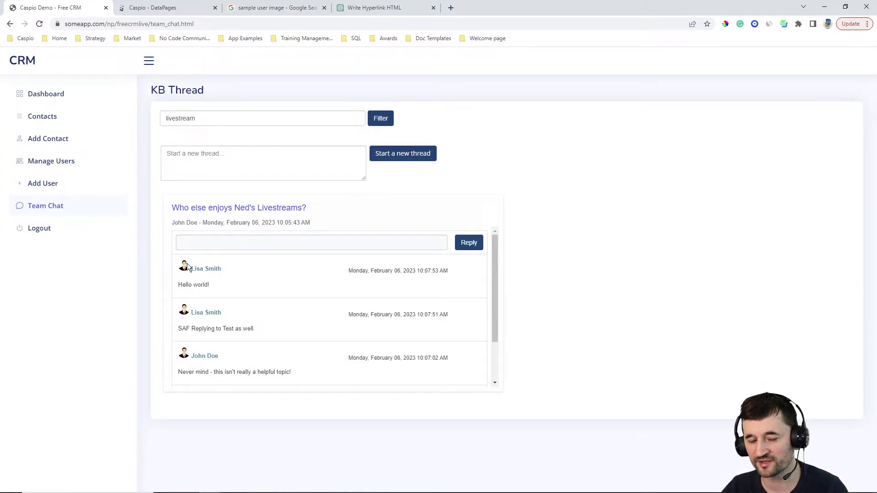
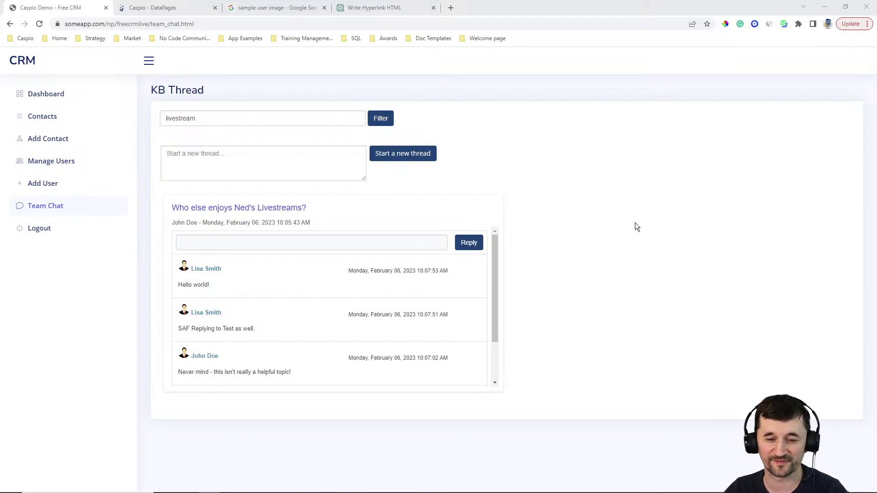
Step: Switch to the Caspio - DataPages tab to show the Welcome Page DataPages list
left_click(155, 8)
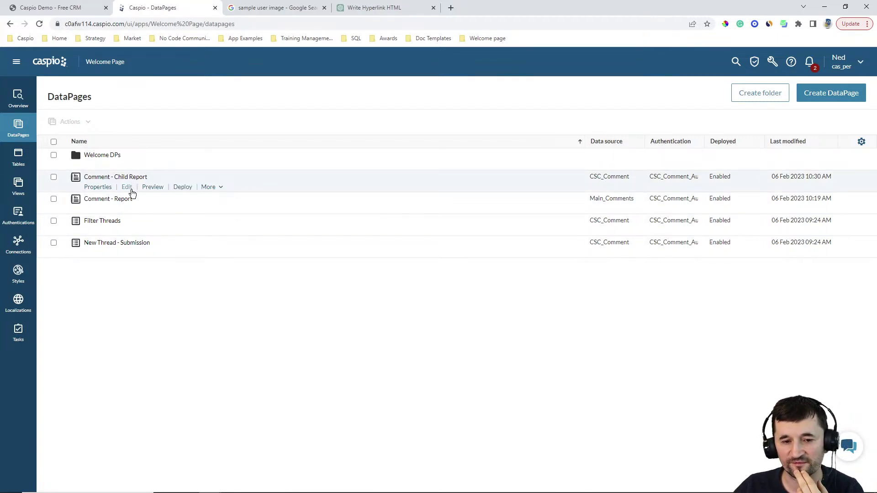
Step: Edit Comment - Child Report and advance the wizard to Configure Results Page Fields
left_click(127, 187)
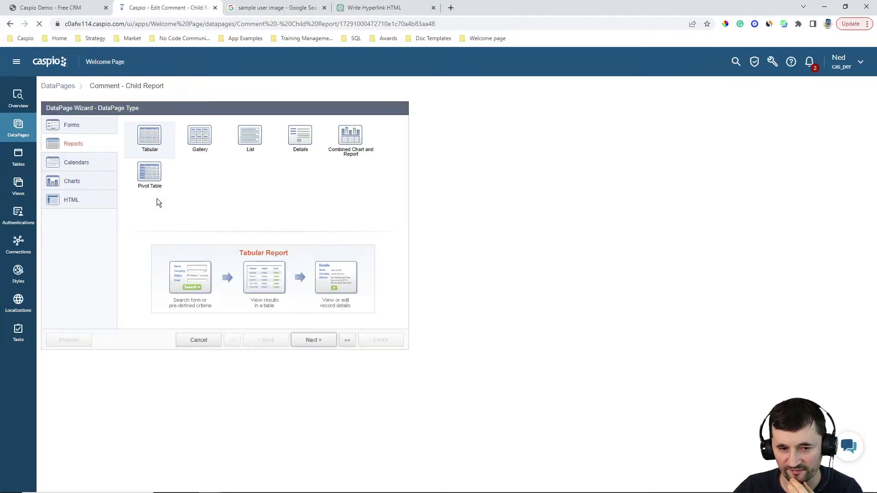
left_click(312, 341)
left_click(313, 340)
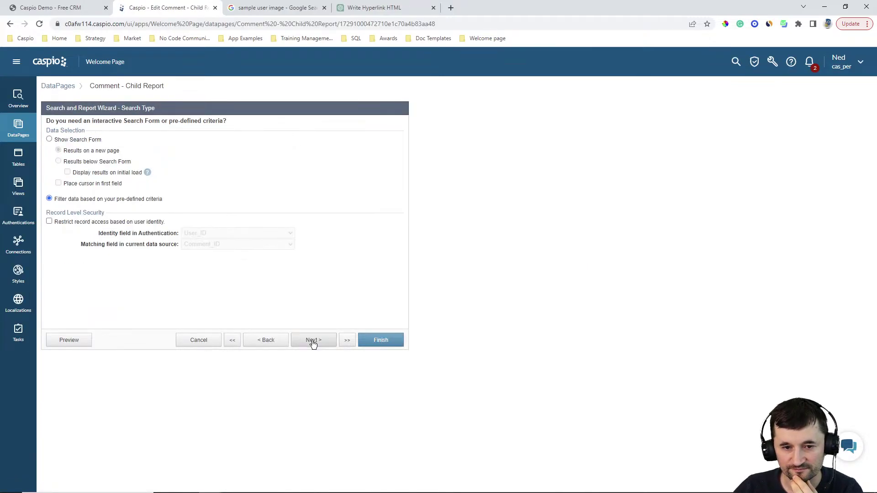
left_click(313, 341)
left_click(314, 341)
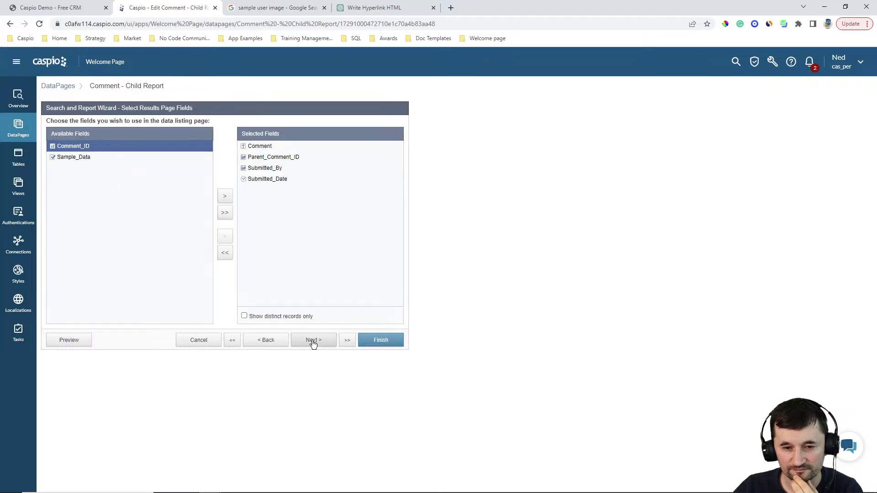
left_click(313, 341)
left_click(314, 340)
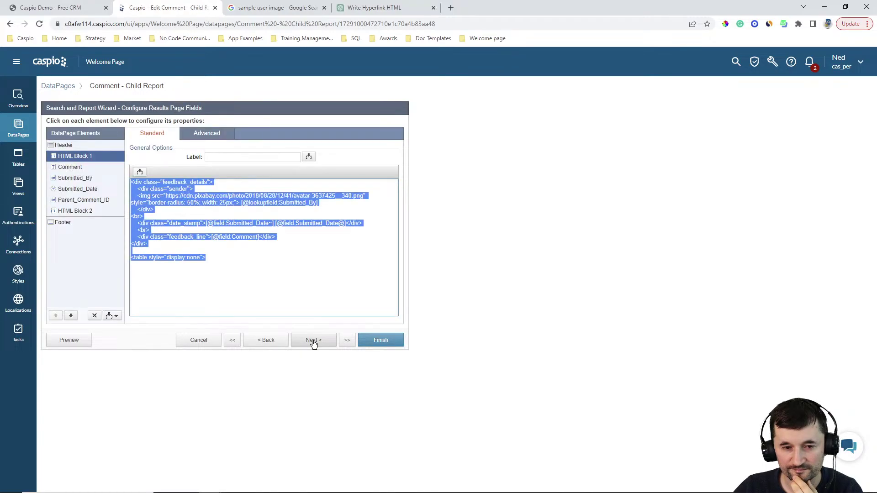
Step: Inspect the HTML Block 1 code, then view the Header element's style code
left_click(295, 299)
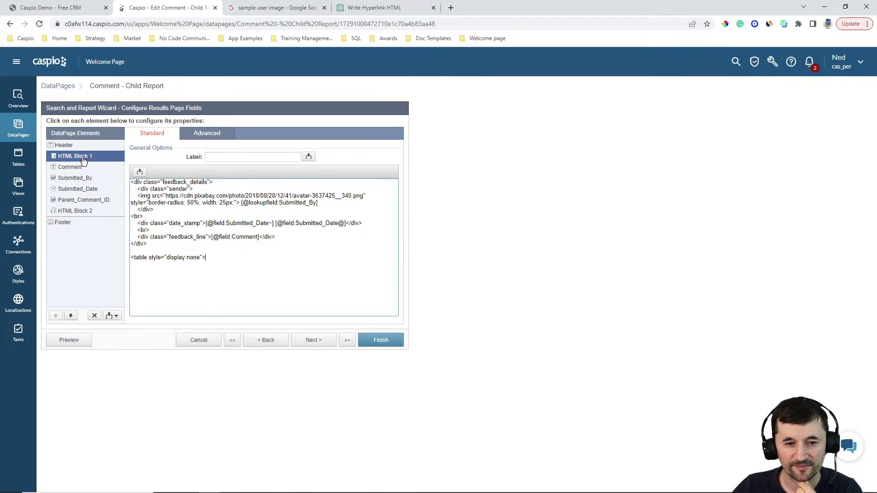
left_click(76, 145)
left_click(241, 208)
key("ctrl+a")
left_click(241, 208)
scroll(240, 209, "up", 3)
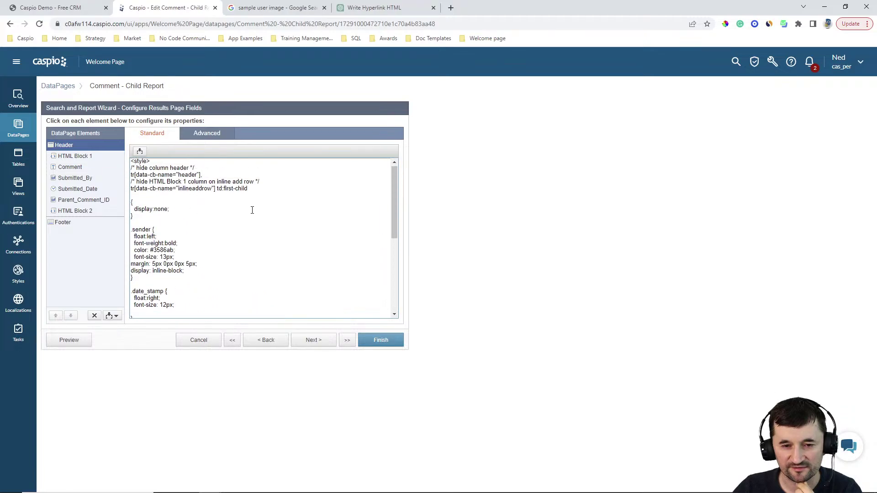
scroll(247, 208, "down", 1)
scroll(219, 201, "down", 5)
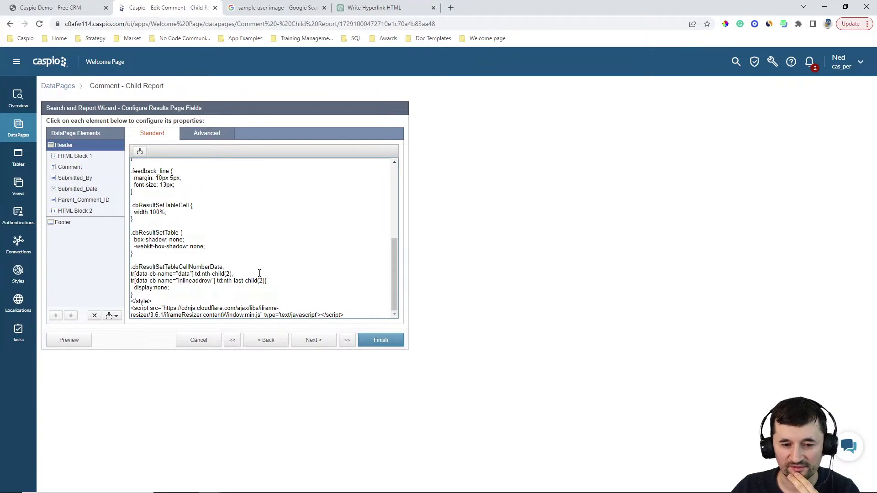
left_click_drag(354, 312, 132, 308)
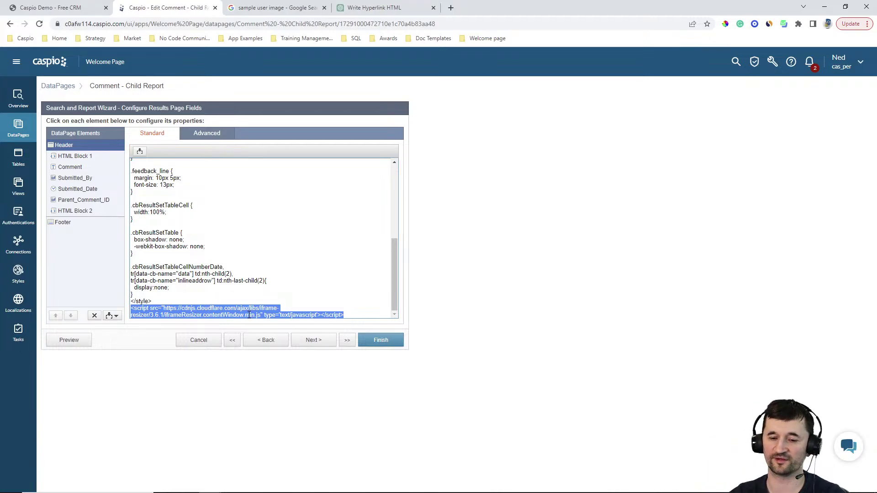
Step: Advance to Destination and Messaging, then cancel the wizard without saving
left_click(313, 341)
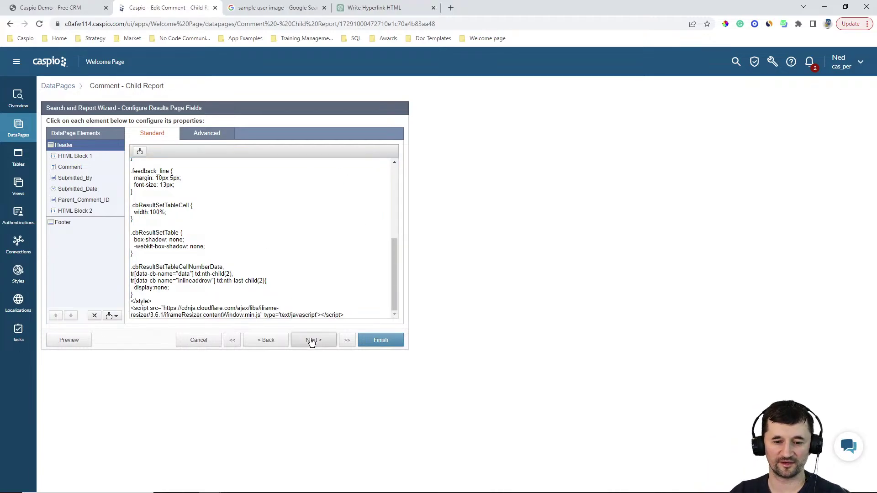
left_click(314, 343)
left_click(314, 344)
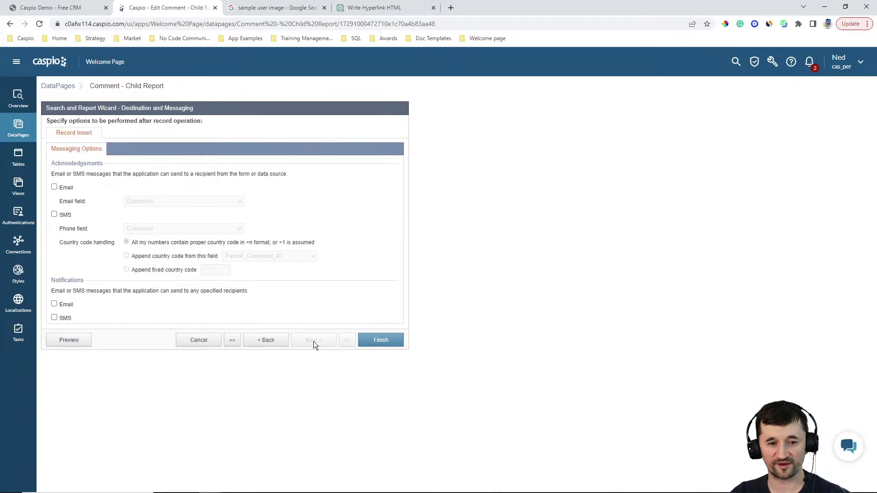
left_click(210, 342)
left_click(490, 244)
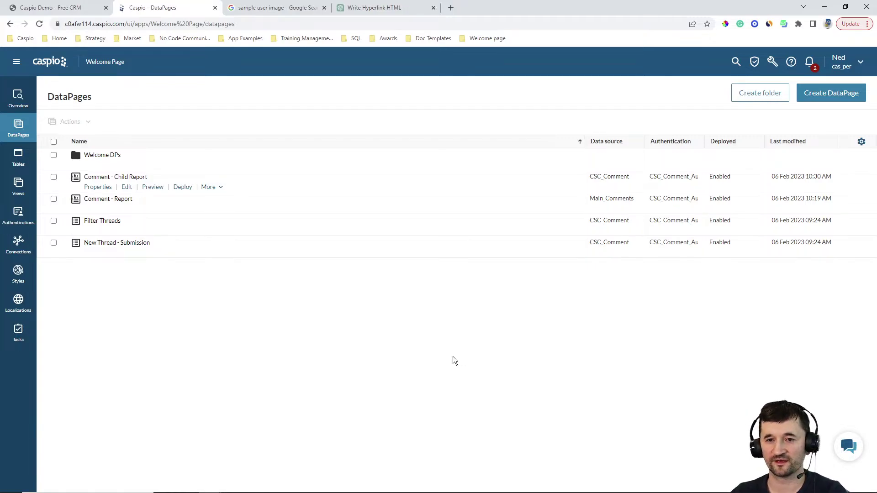
Step: Switch back to the Caspio Demo - Free CRM tab showing the livestream KB Thread
left_click(68, 8)
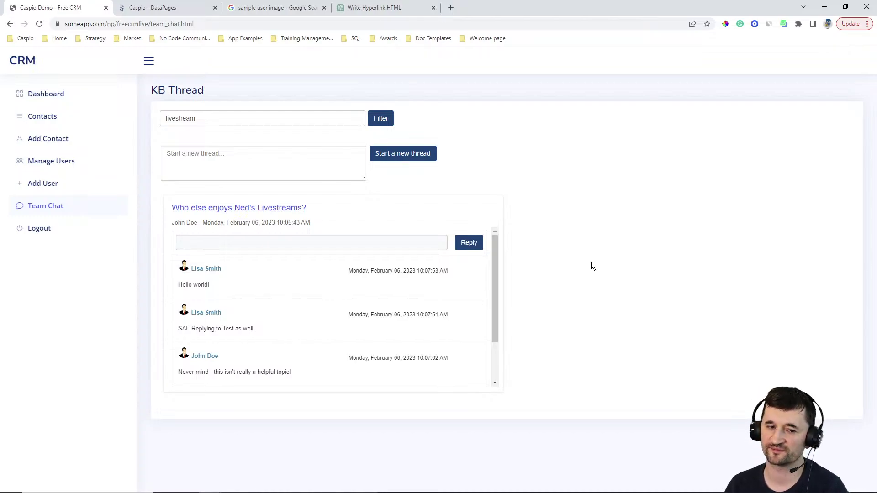
left_click(46, 94)
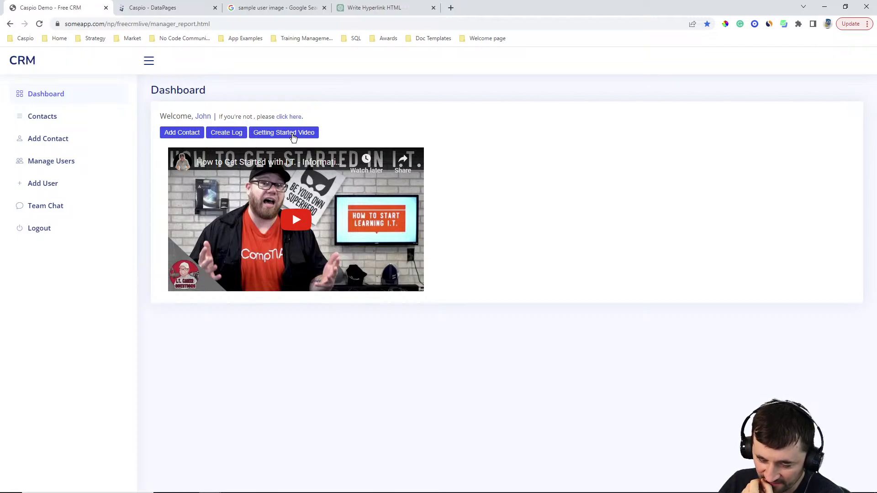
left_click(283, 137)
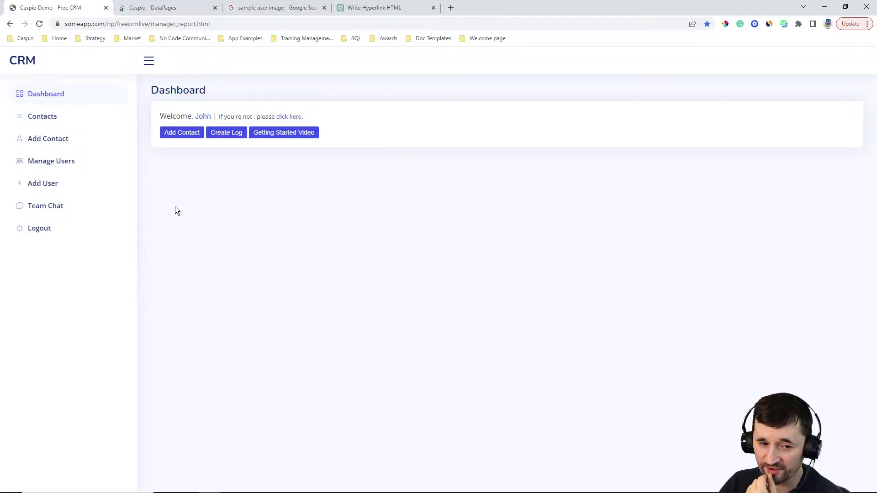
left_click(56, 210)
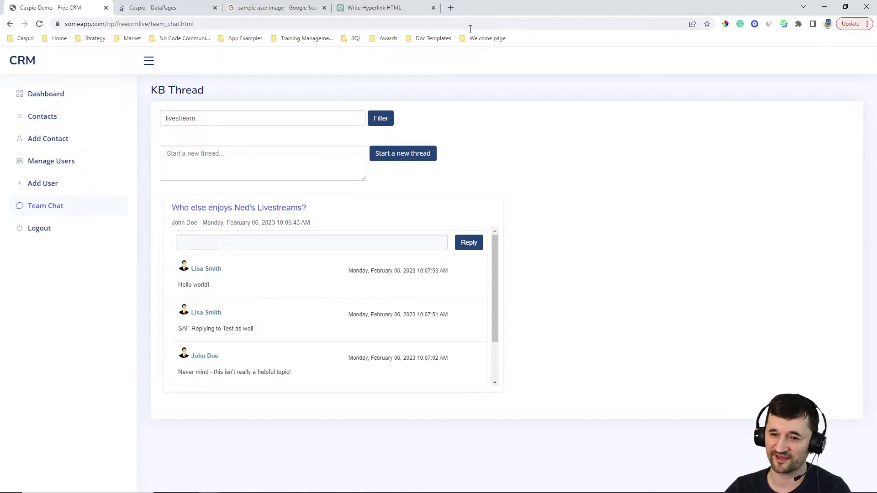
Step: In a new tab, load someapp.com/np/ and select the page path for replacement
left_click(451, 8)
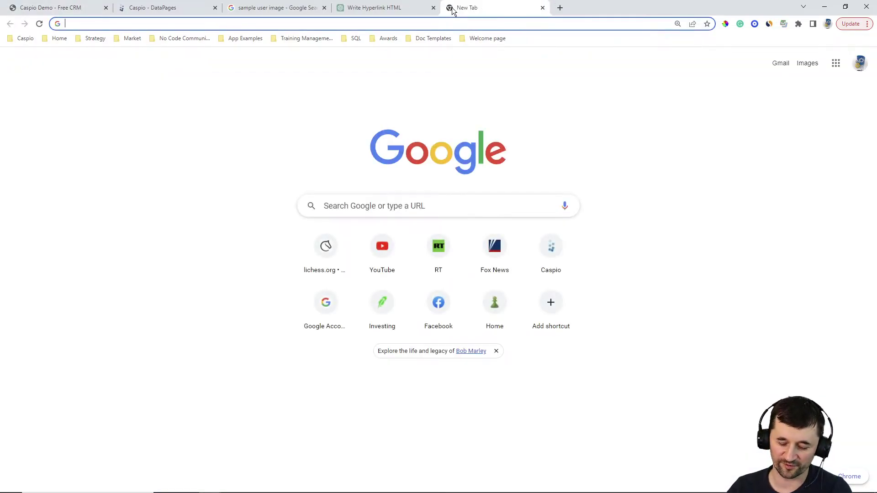
type("someappco")
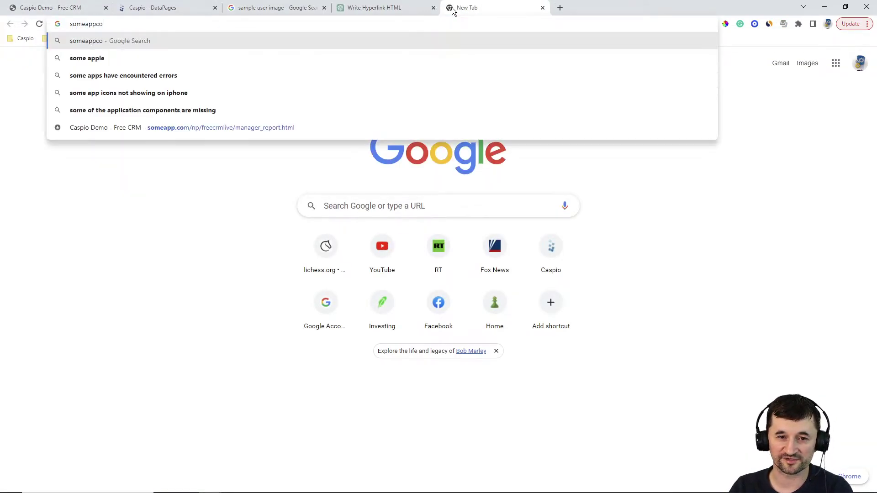
key("BackSpace")
key("BackSpace")
type(".com/np/")
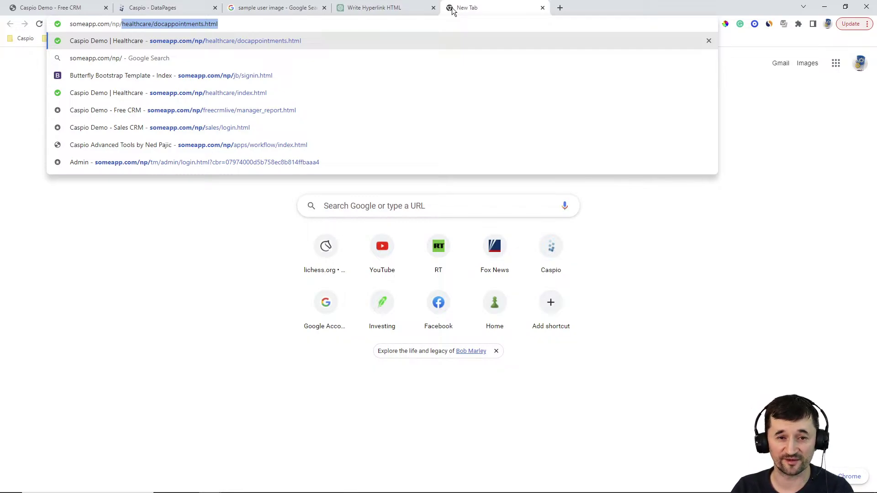
type("workout-master/index.html")
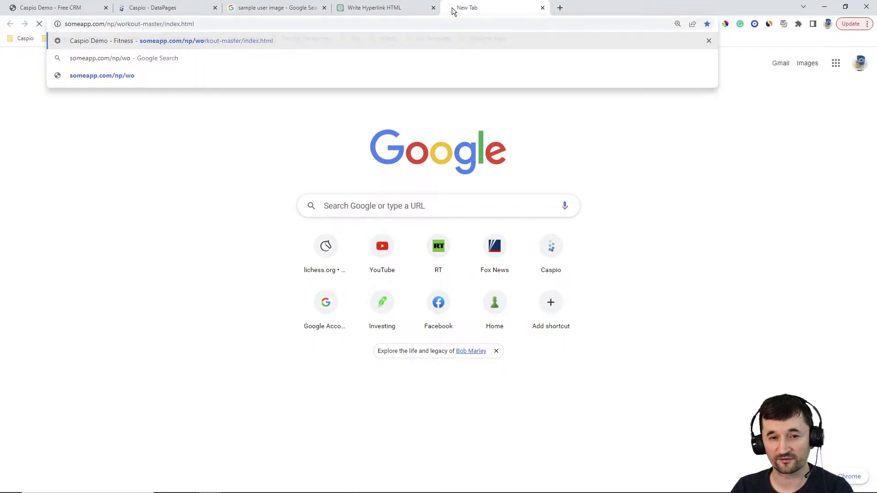
key("Return")
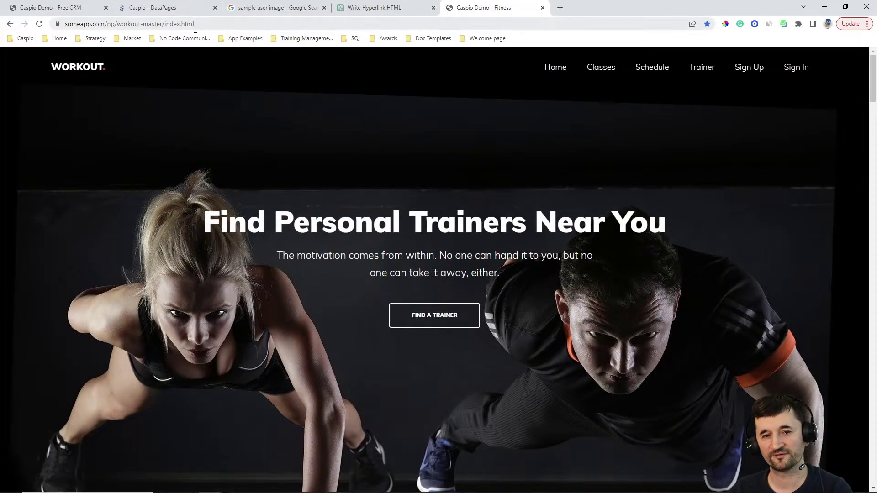
left_click(164, 25)
left_click(163, 25)
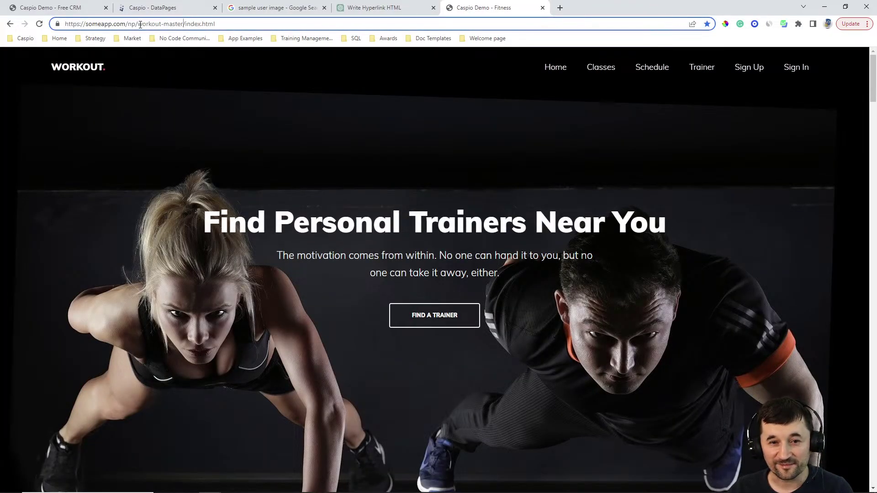
left_click_drag(138, 24, 239, 24)
Step: Load the Advanced Tools site and open the Dashboard #6 live demo
type("a")
key("Return")
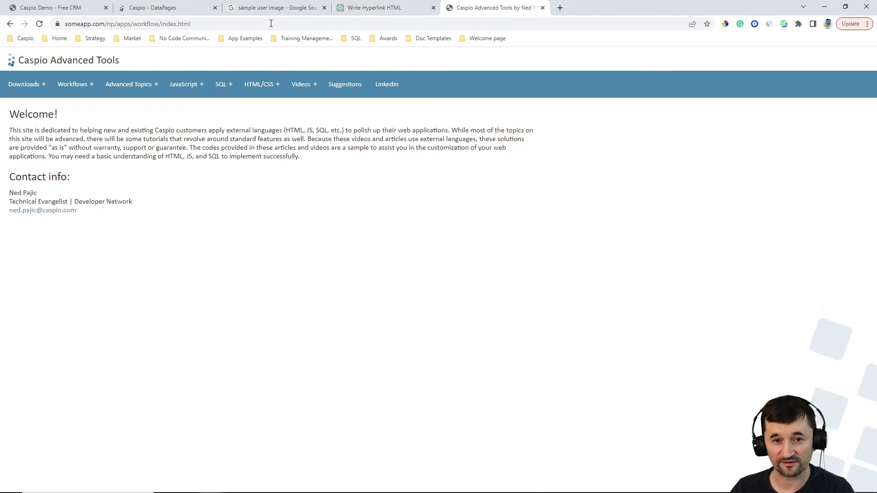
mouse_move(22, 92)
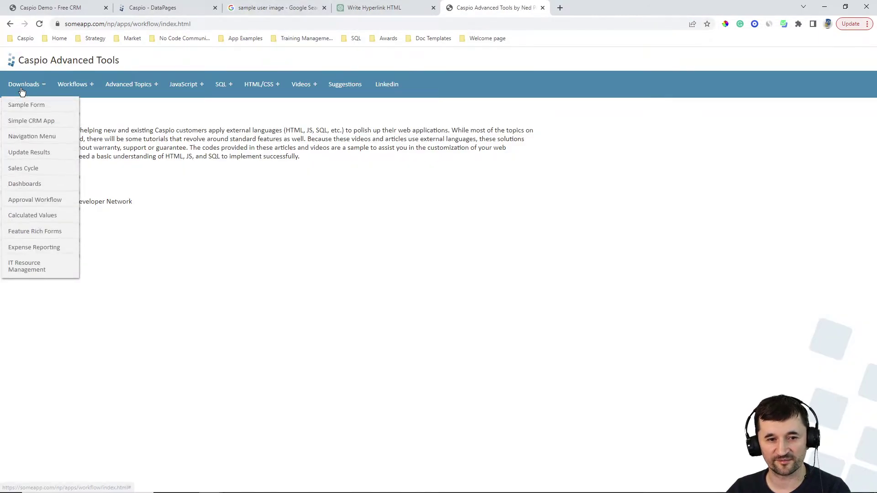
left_click(24, 184)
left_click(101, 115)
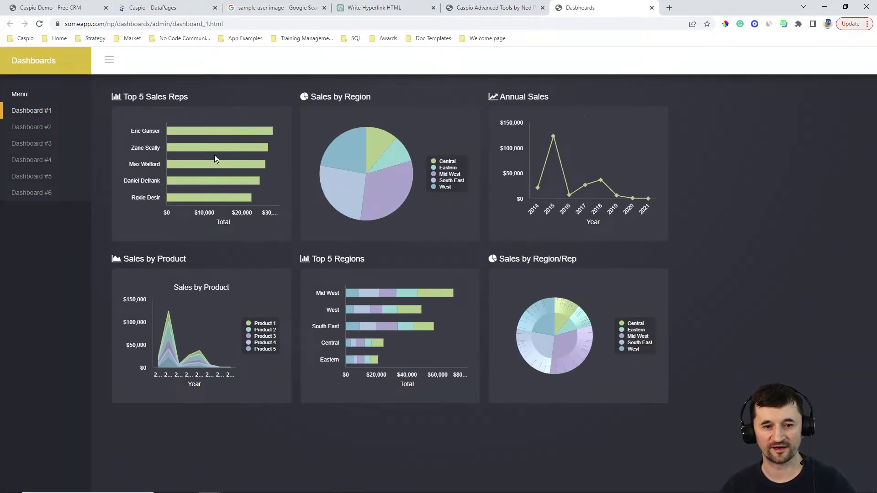
left_click(29, 194)
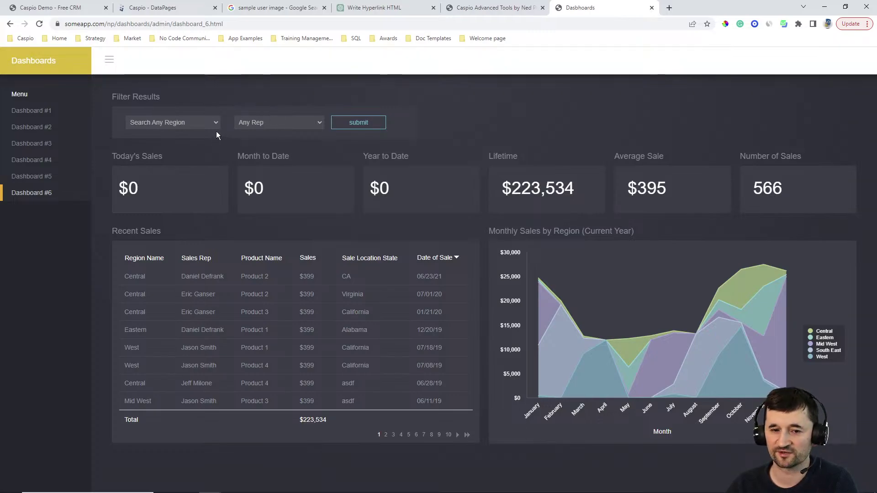
Step: Filter Dashboard #6 to the Central region
left_click(193, 125)
left_click(178, 143)
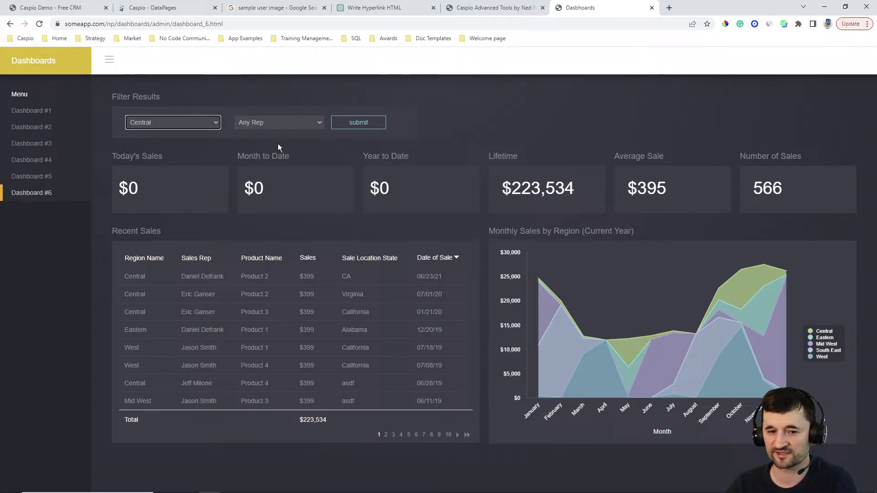
left_click(358, 123)
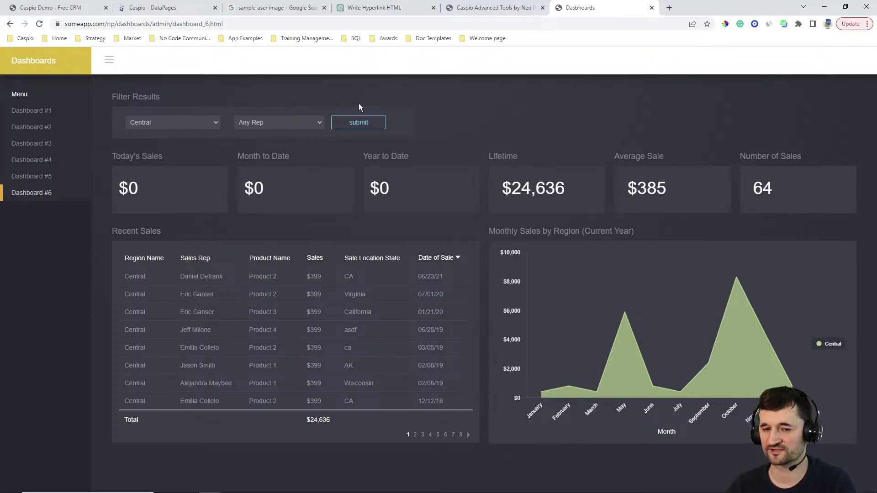
Step: Filter the Central dashboard by one sales rep, showing $3,990 across 10 sales
left_click(261, 124)
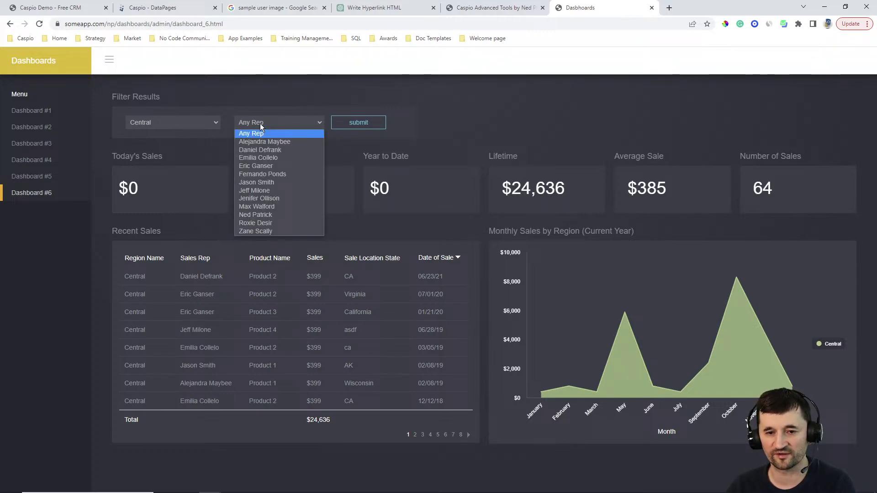
left_click(260, 158)
left_click(383, 128)
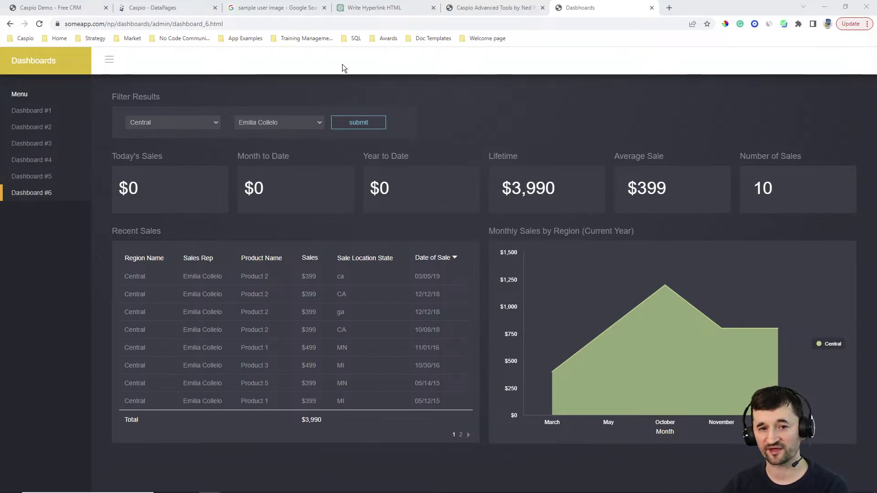
Step: Return to the Caspio - DataPages tab and expand the Welcome DPs folder
left_click(182, 13)
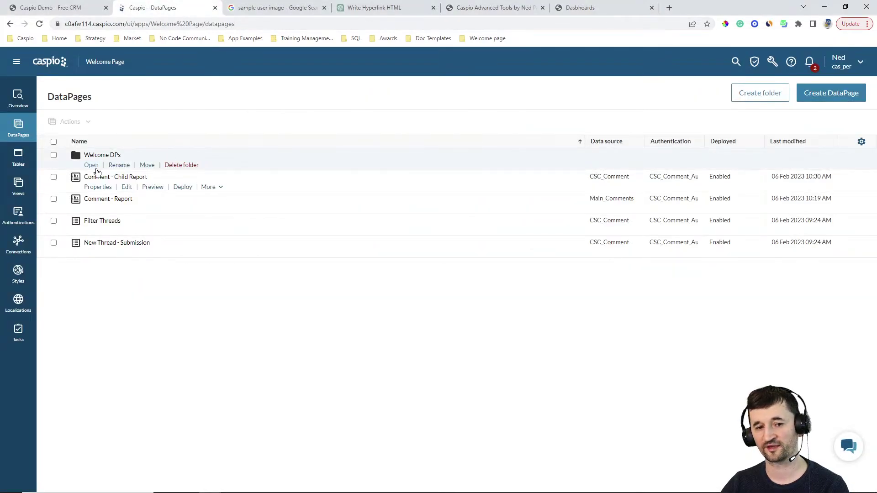
left_click(100, 164)
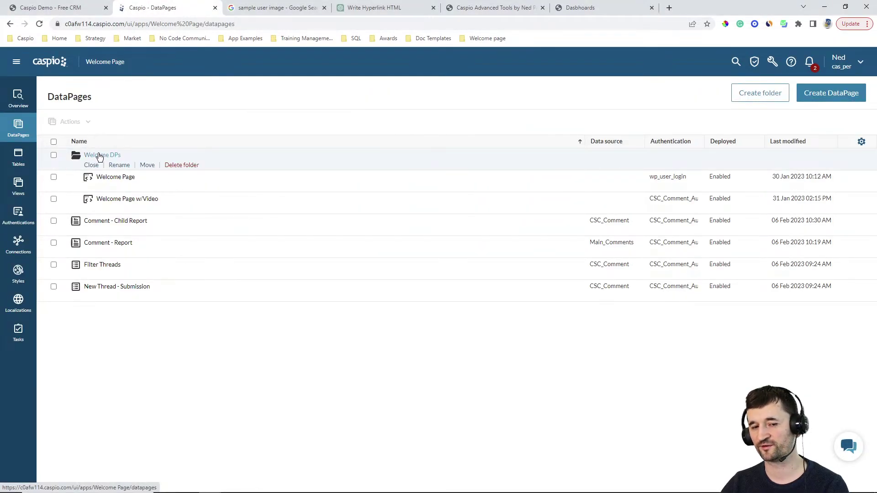
mouse_move(131, 208)
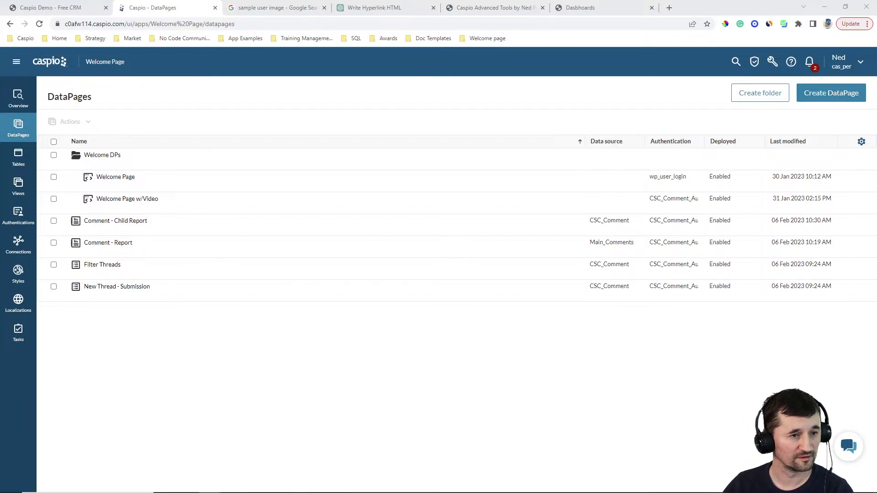
Step: In a new tab, load the Patient Portal healthcare demo from the App Examples bookmarks
left_click(670, 8)
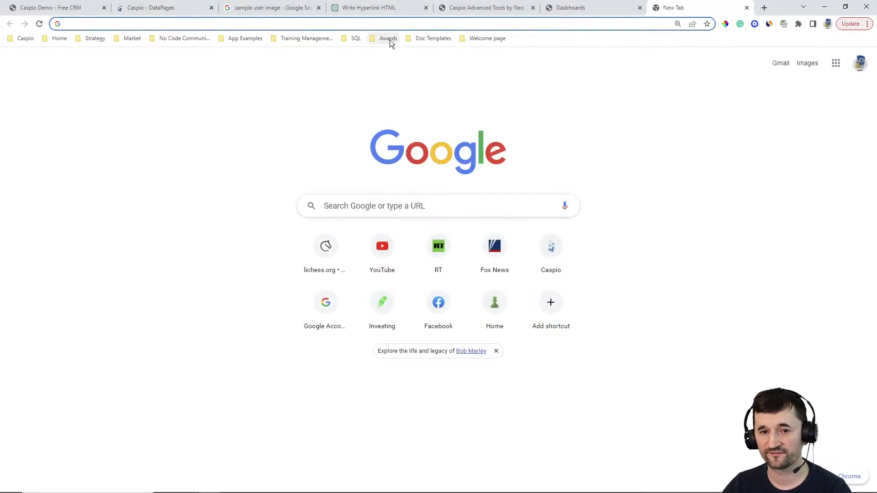
left_click(247, 39)
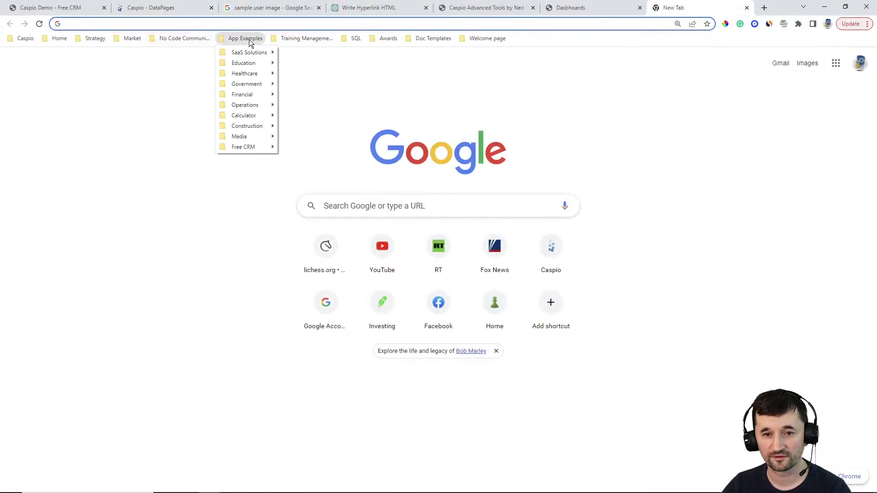
mouse_move(251, 73)
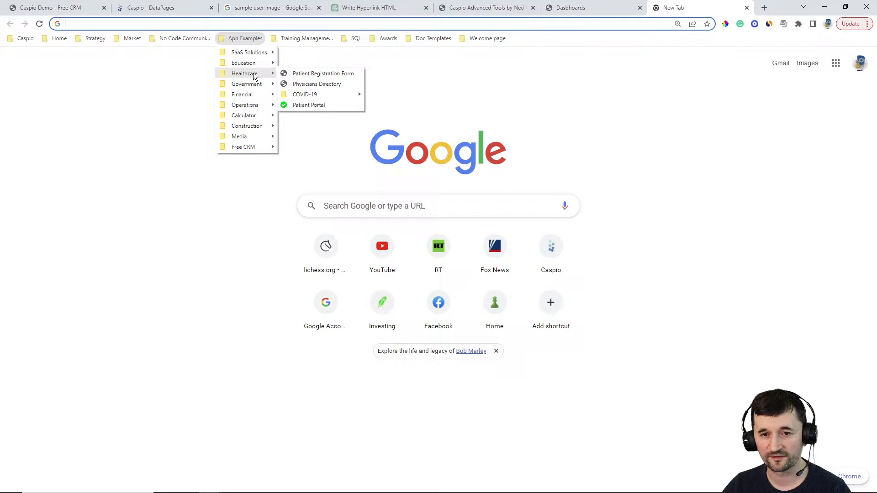
left_click(310, 105)
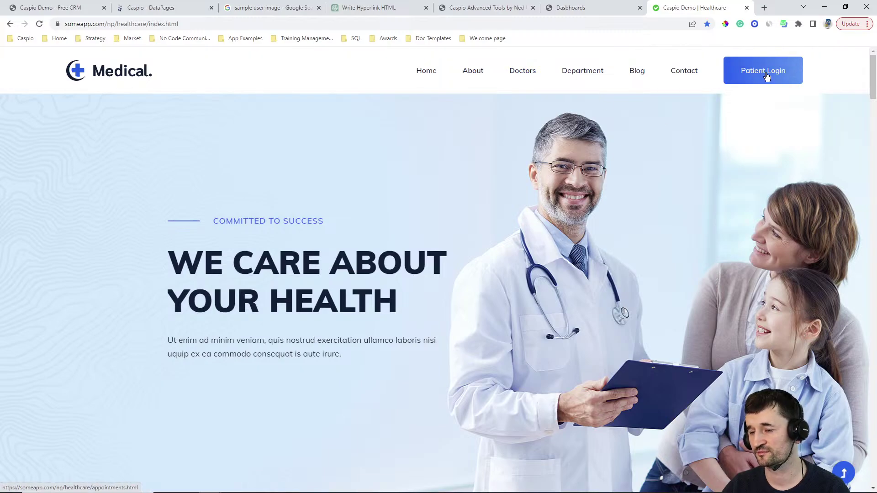
Step: Open the doctors sign-in page and copy the sample sign-in e-mail from the hint
left_click(528, 75)
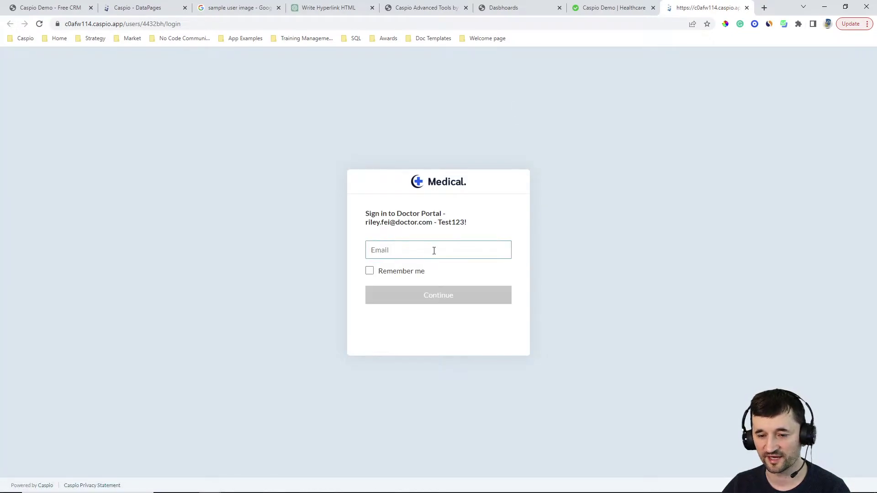
left_click_drag(366, 224, 390, 224)
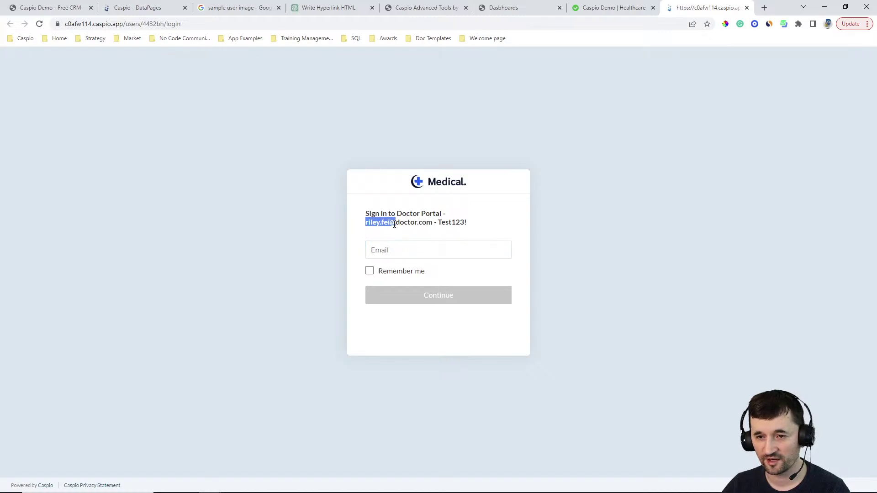
left_click(603, 10)
left_click(421, 24)
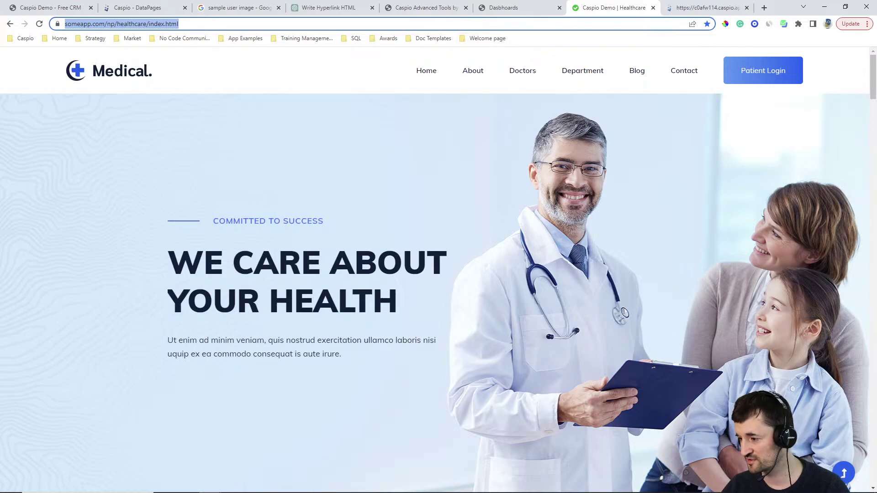
key("alt+Tab")
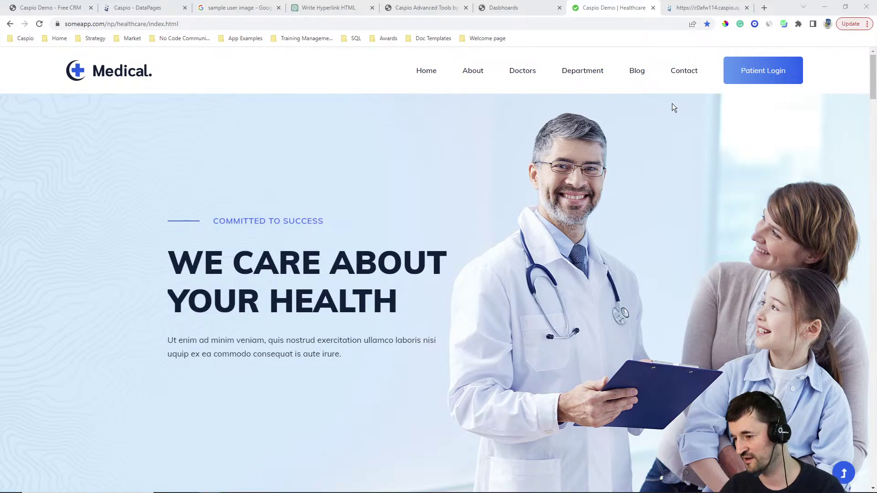
left_click(704, 7)
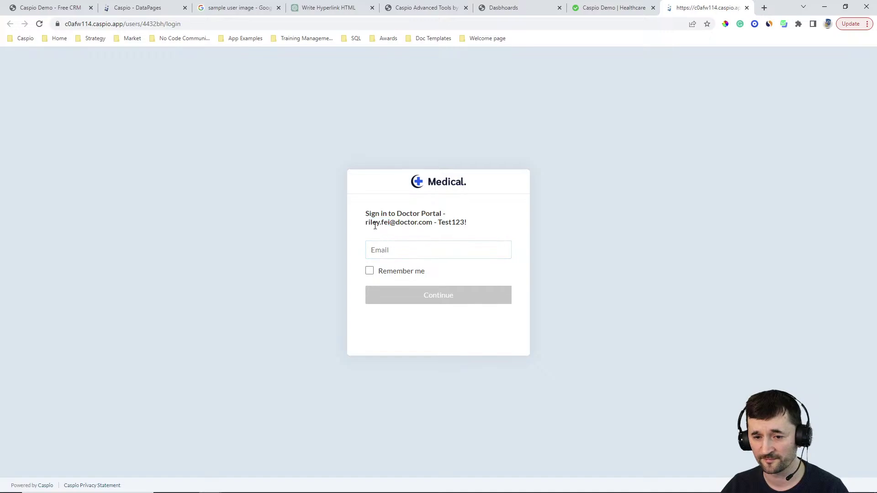
left_click_drag(366, 223, 433, 224)
key("ctrl+c")
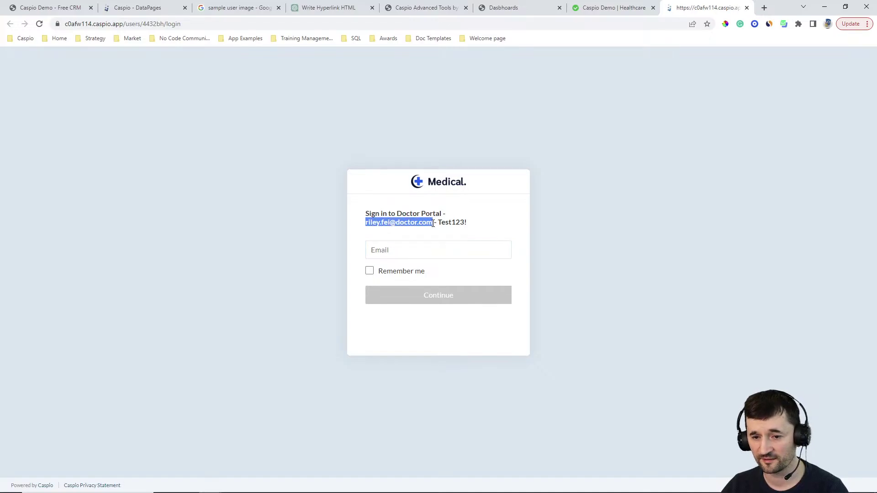
Step: Sign in to the Doctor Portal with the sample e-mail and the account password
left_click(452, 250)
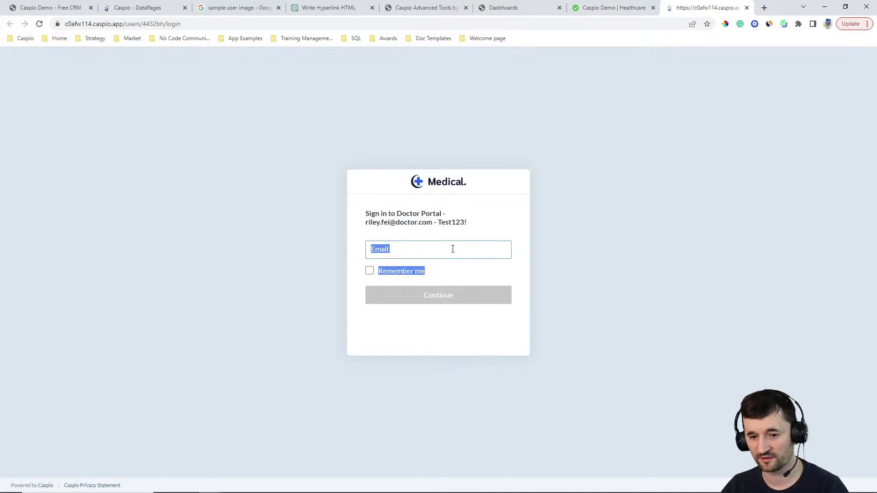
key("ctrl+v")
left_click(447, 295)
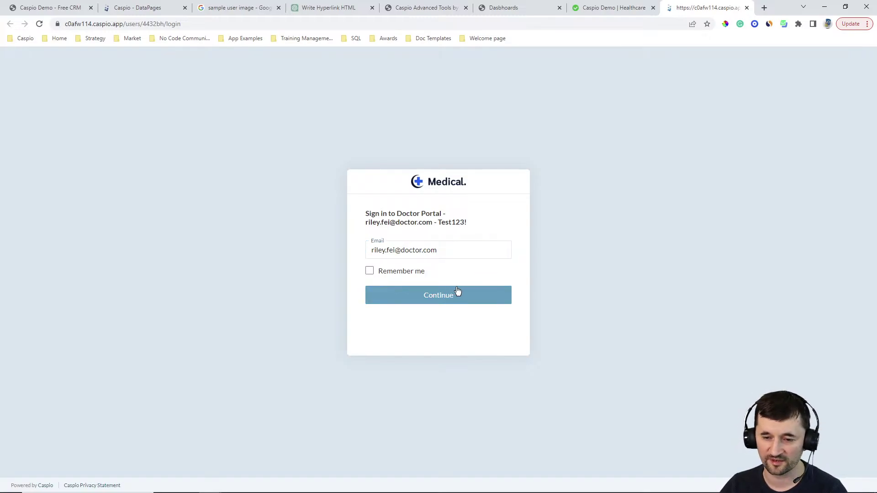
type("Test123!")
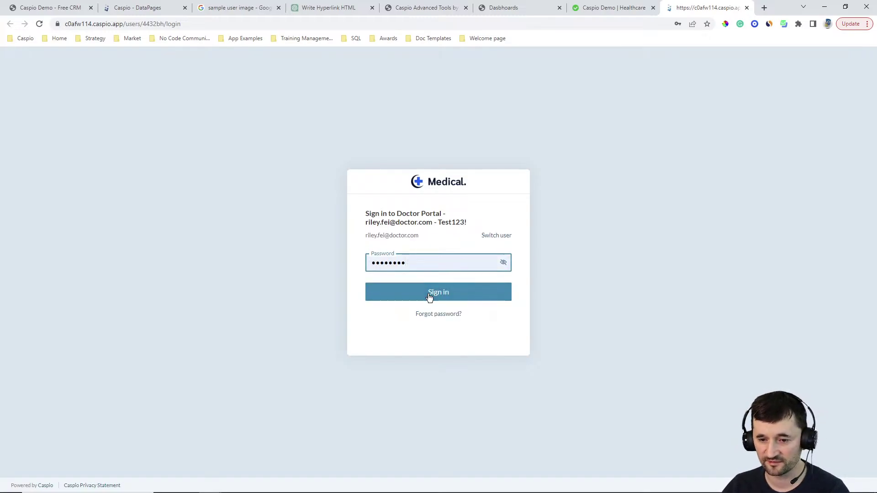
left_click(432, 294)
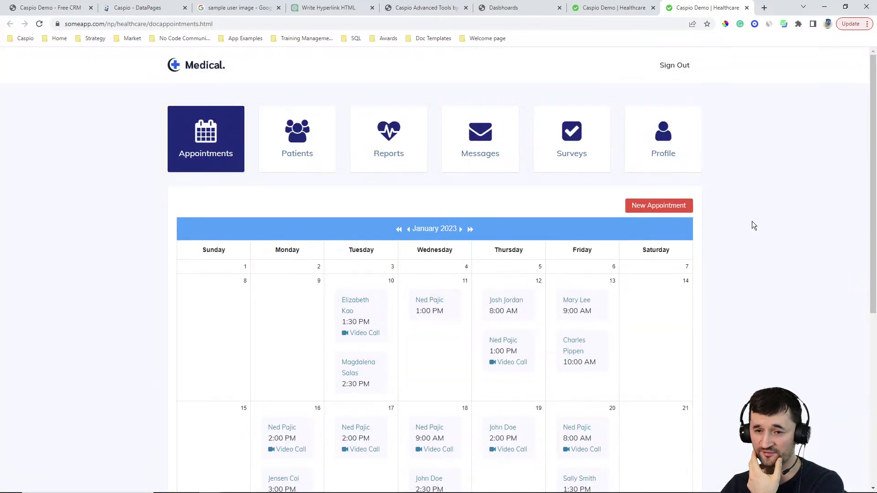
scroll(764, 195, "down", 3)
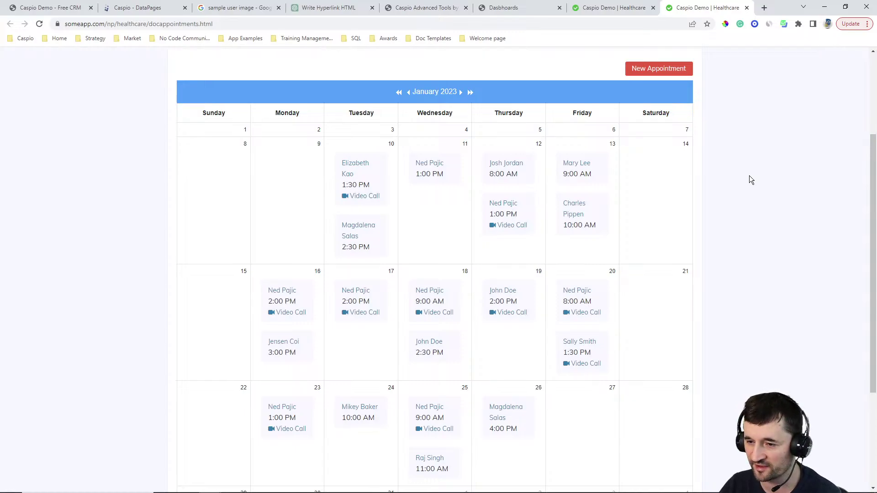
scroll(751, 174, "down", 2)
scroll(751, 172, "up", 3)
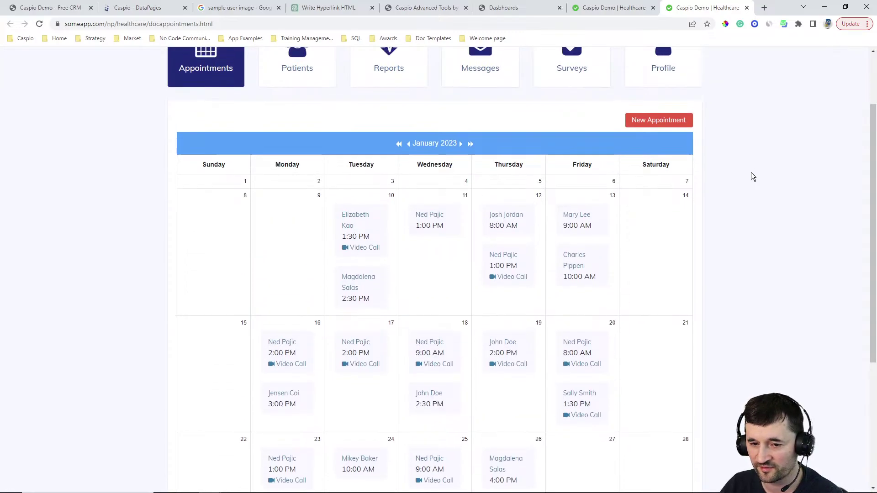
scroll(751, 173, "up", 1)
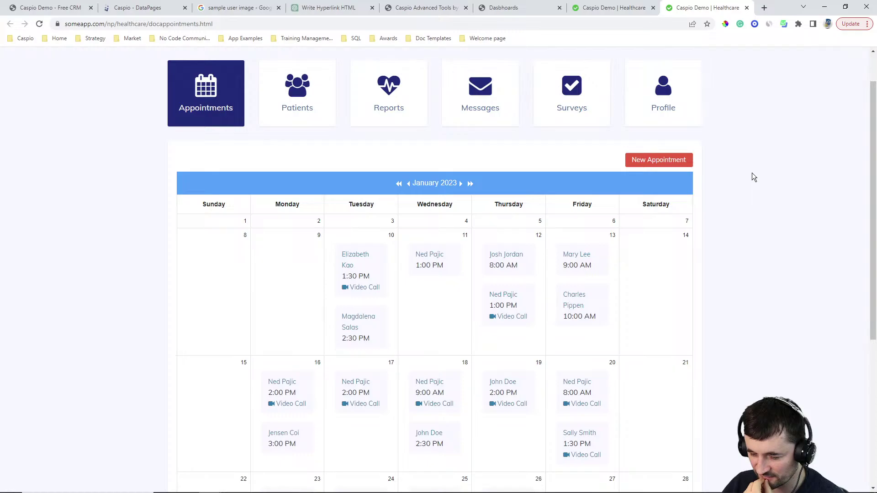
Step: Load daily.co in a new browser tab, then go back to the healthcare appointments calendar
left_click(764, 8)
type("daily.")
key("Return")
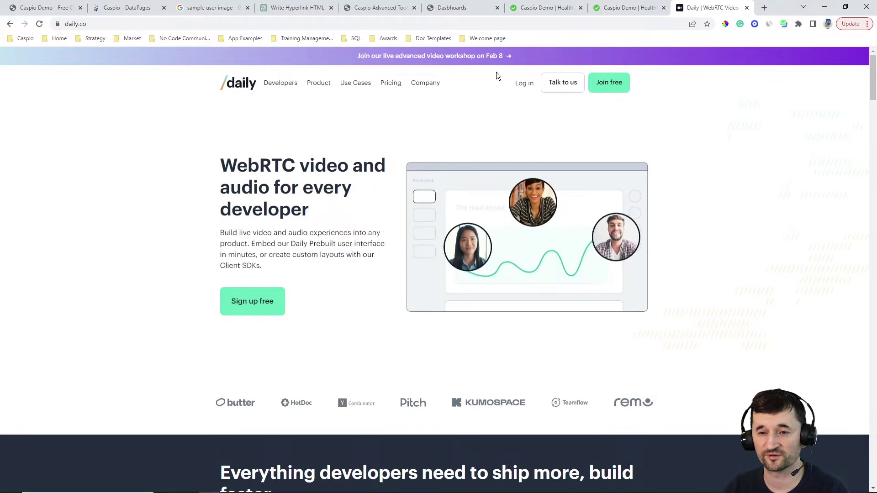
left_click(455, 11)
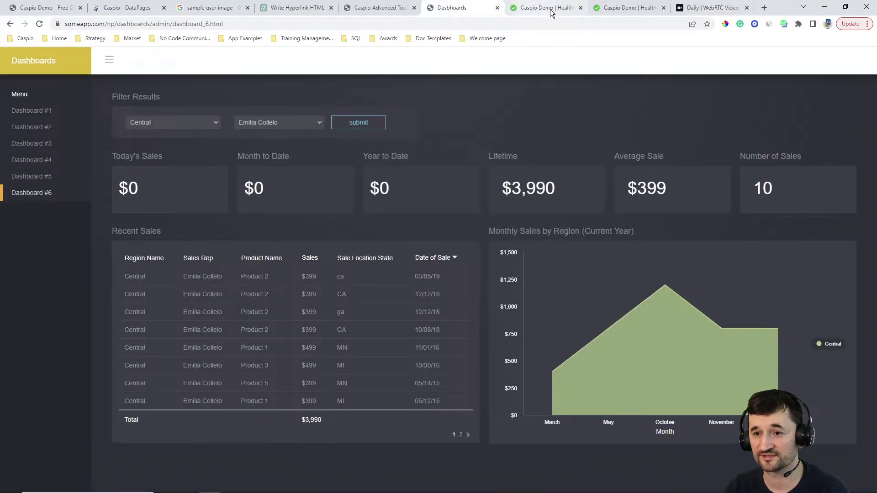
left_click(628, 8)
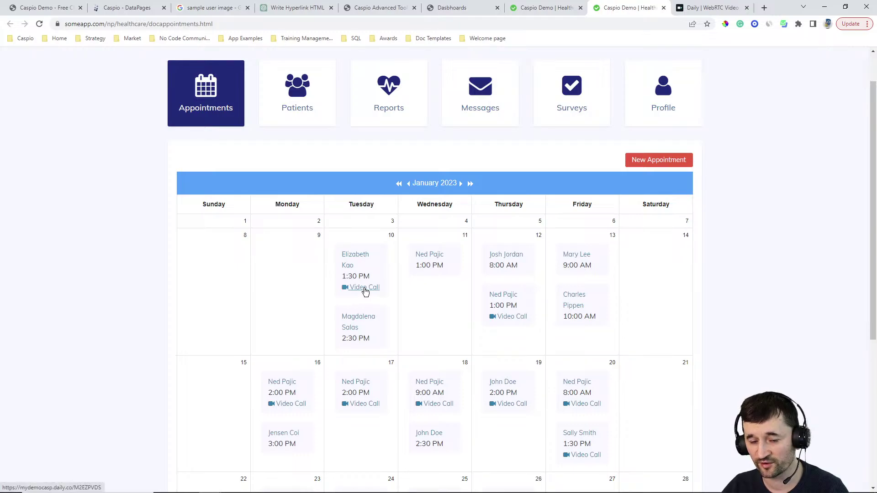
Step: Start a new Video Call appointment dated 01/27/2023 at 9:00 AM, leaving the patient unselected
left_click(652, 163)
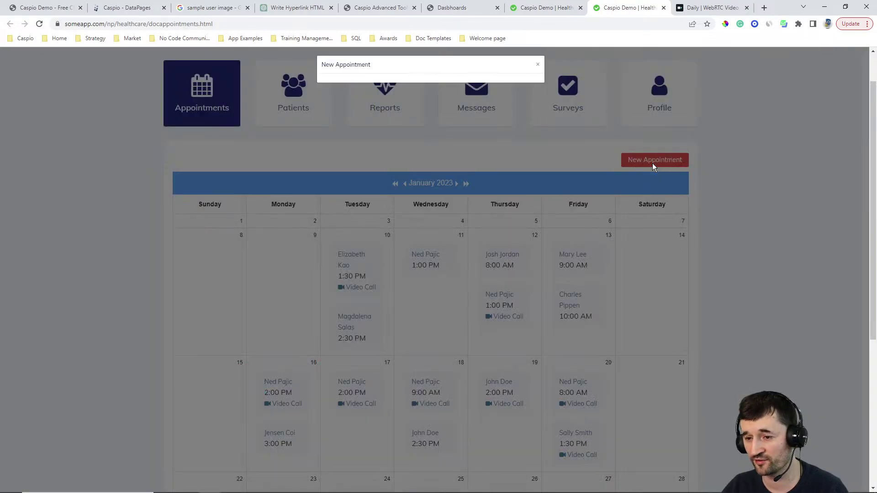
left_click(449, 91)
left_click(494, 91)
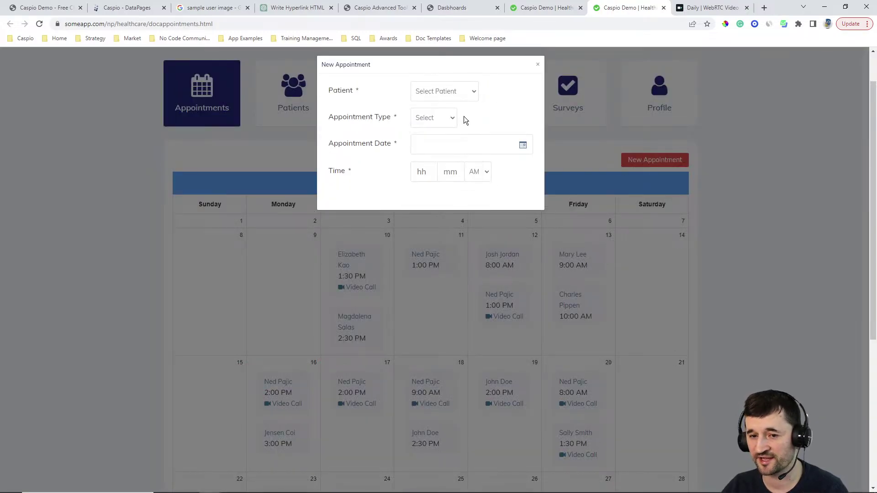
left_click(452, 117)
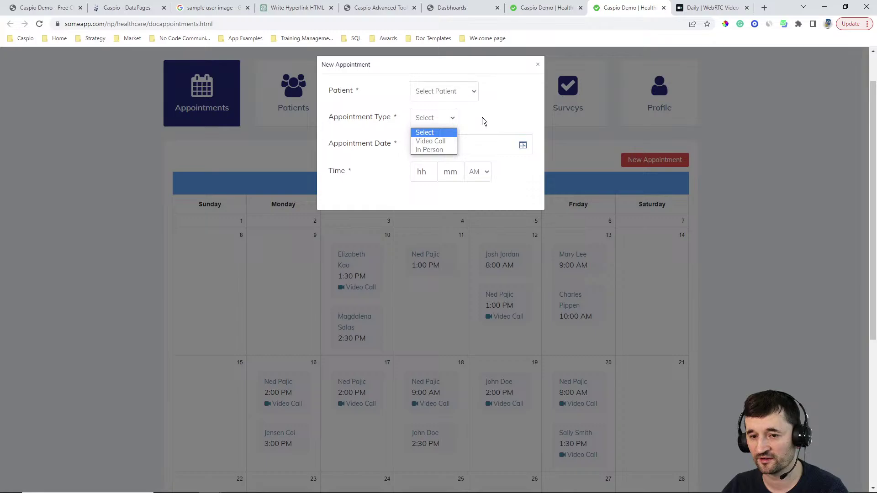
left_click(440, 142)
left_click(522, 146)
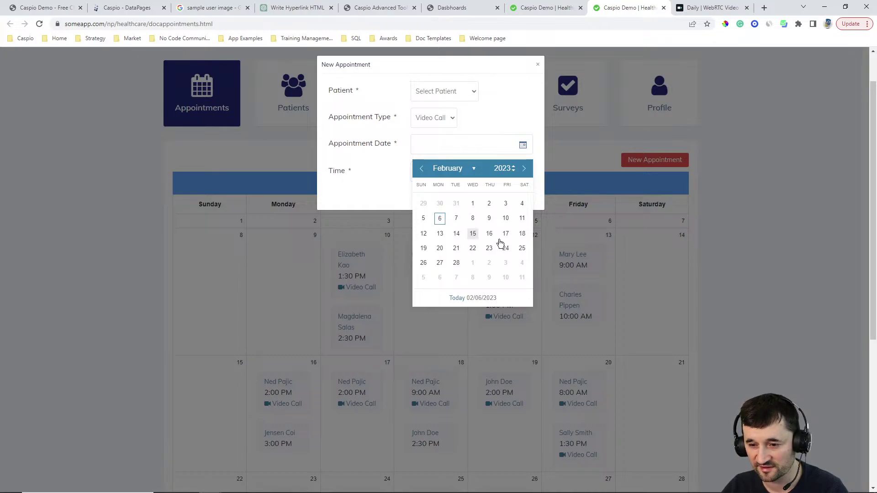
scroll(642, 320, "down", 2)
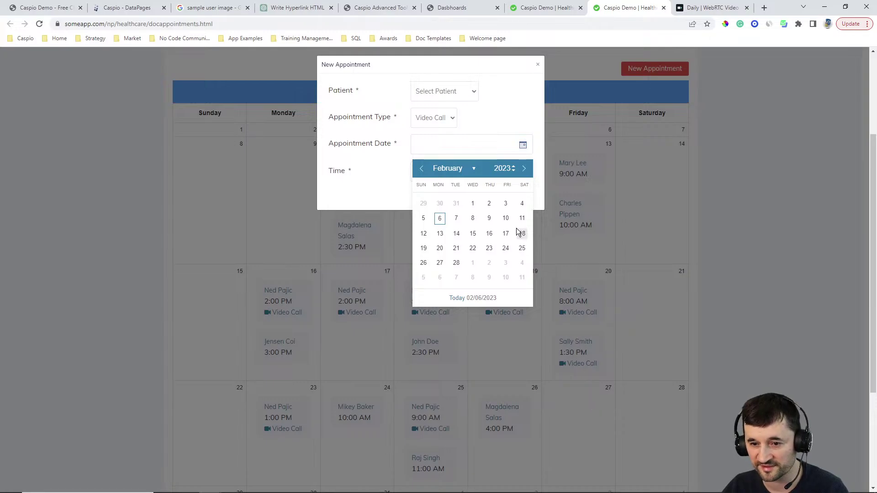
left_click(421, 170)
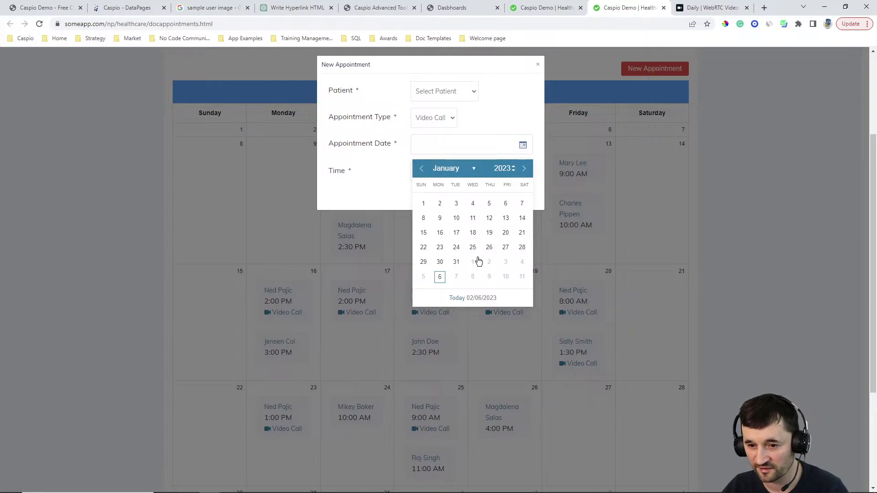
left_click(505, 247)
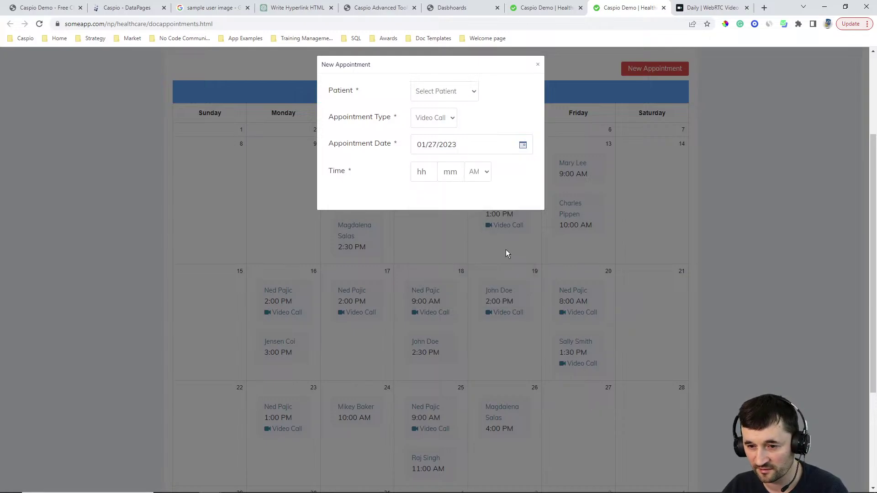
left_click(425, 174)
type("900")
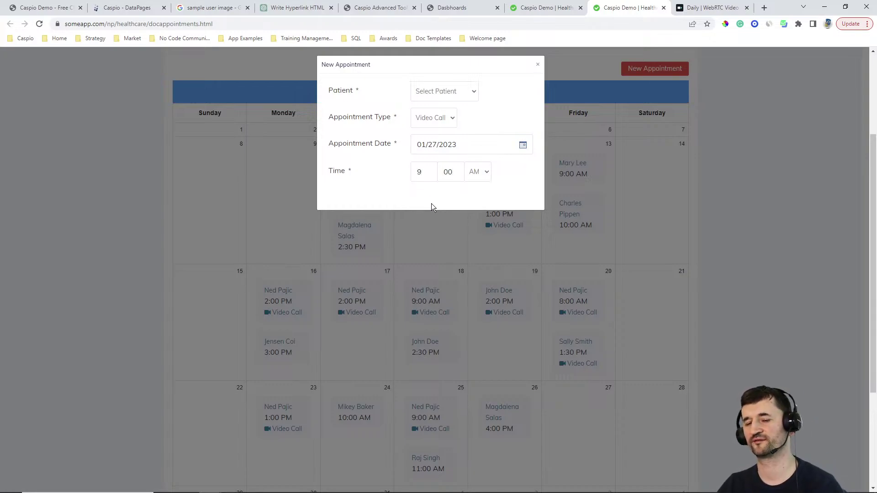
Step: Discard the new appointment, preview and close the January 25 video call, then open Patients
left_click(537, 64)
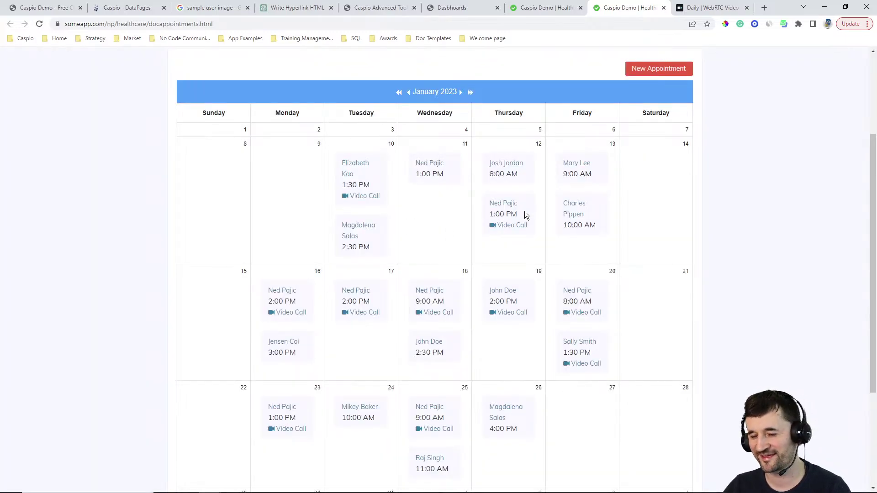
left_click(437, 430)
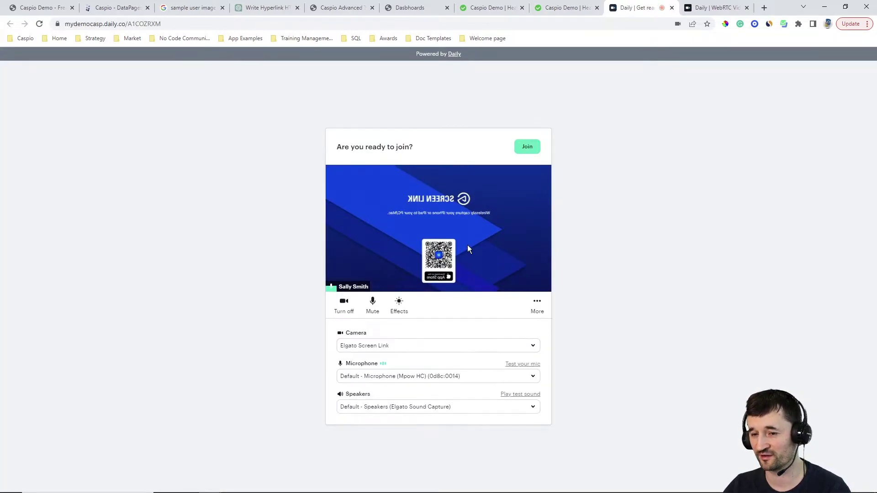
left_click(672, 9)
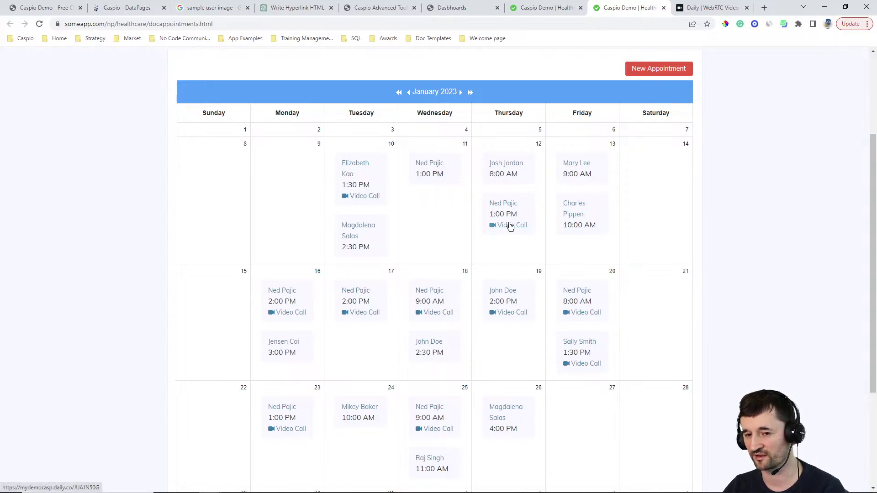
scroll(519, 213, "up", 3)
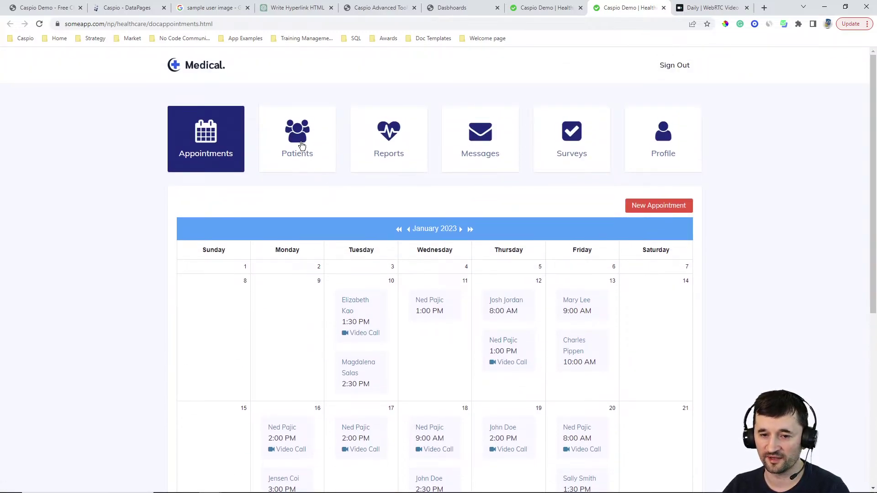
left_click(301, 145)
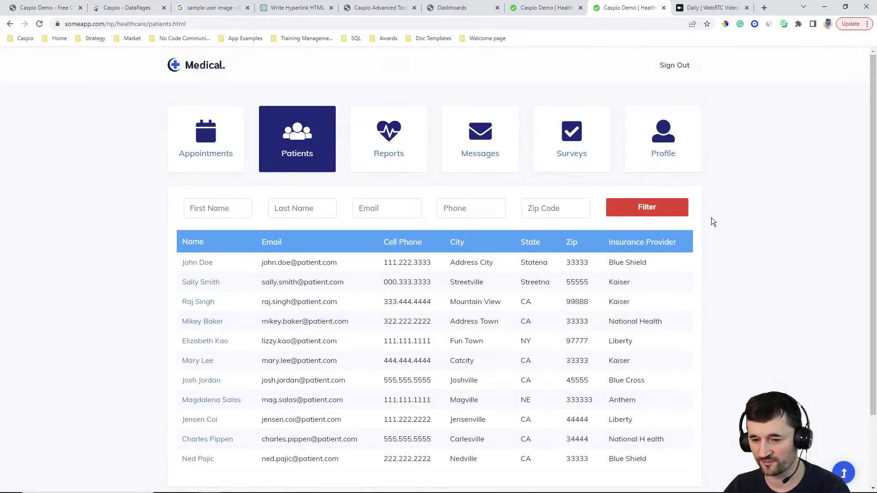
Step: Open John Doe's patient details and close his profile edit form without changes
scroll(710, 270, "down", 1)
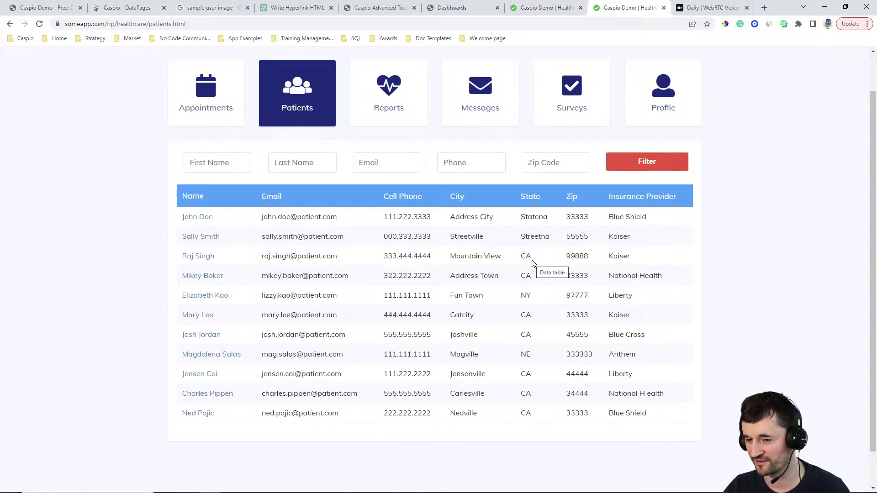
left_click(198, 218)
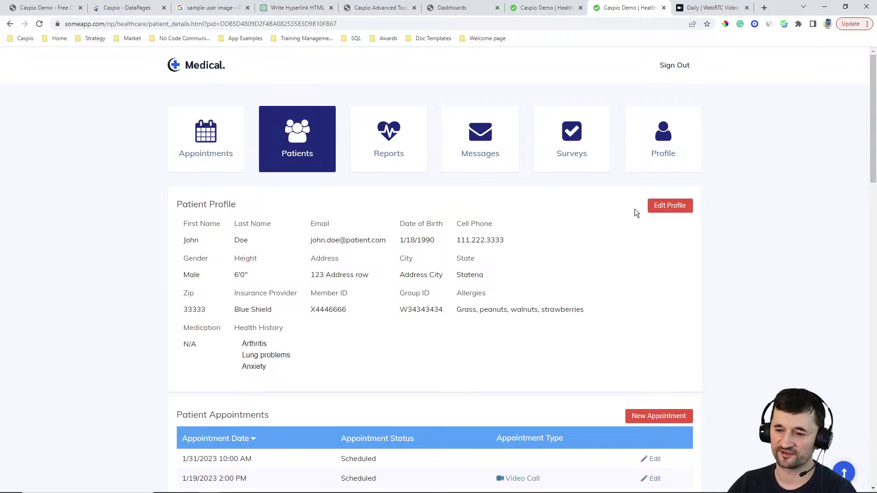
left_click(665, 205)
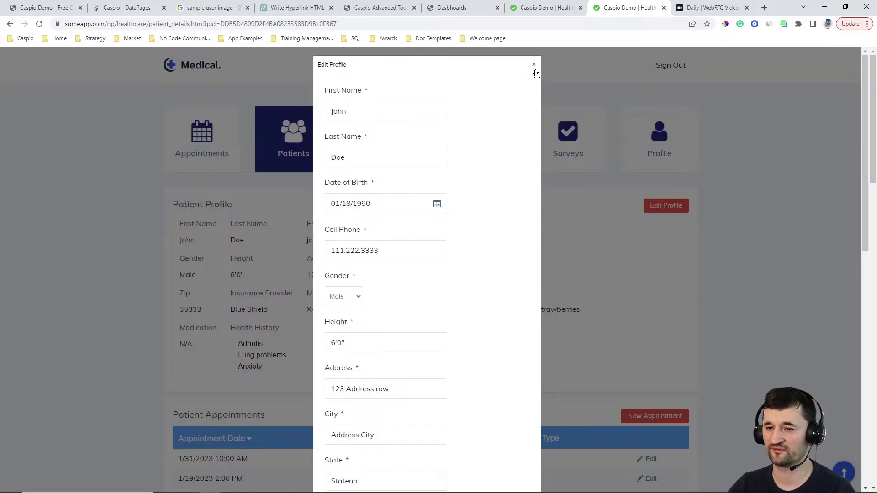
left_click(534, 65)
Step: Hide Pulse and BMI from the vitals chart, scroll to Messages, and return to the top
scroll(639, 257, "down", 5)
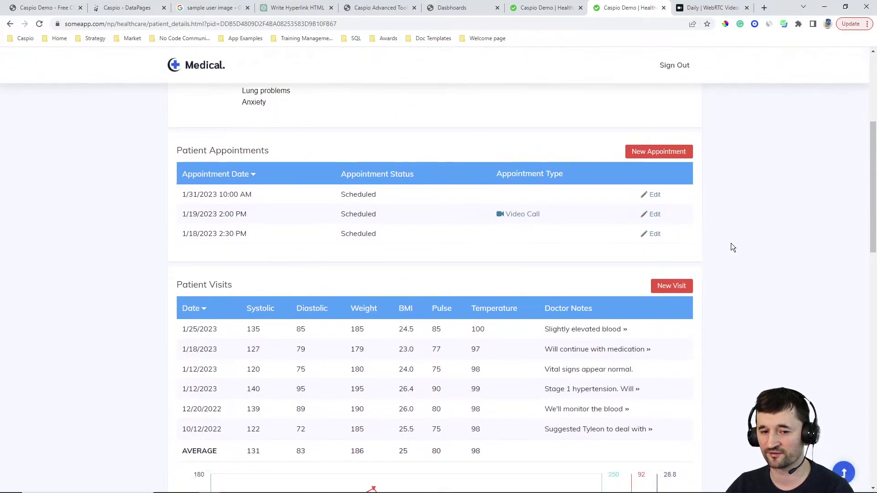
scroll(729, 242, "down", 4)
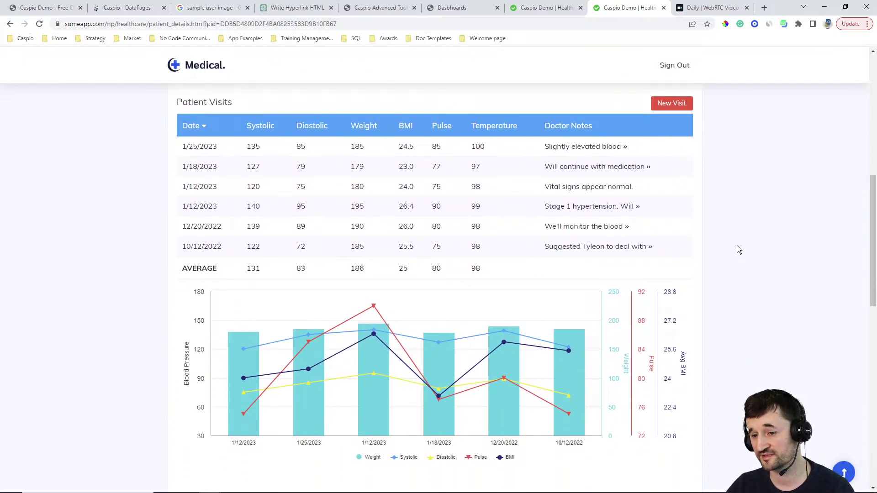
scroll(752, 244, "down", 2)
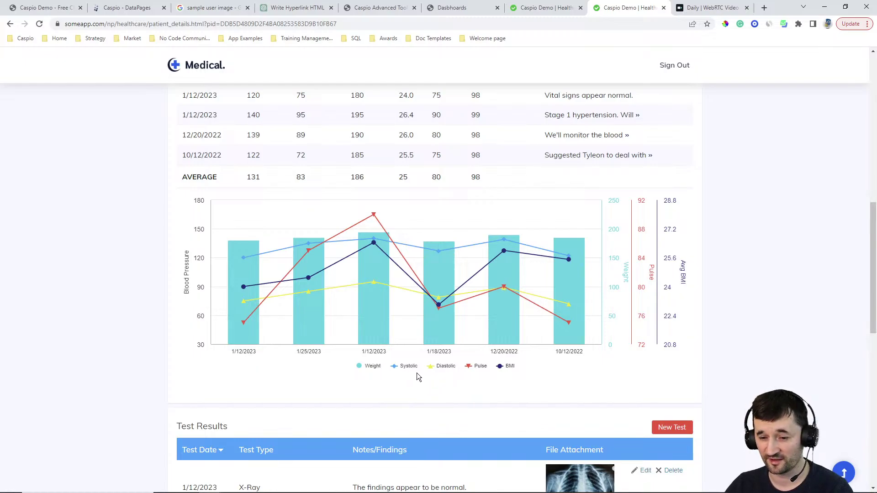
left_click(476, 368)
left_click(508, 368)
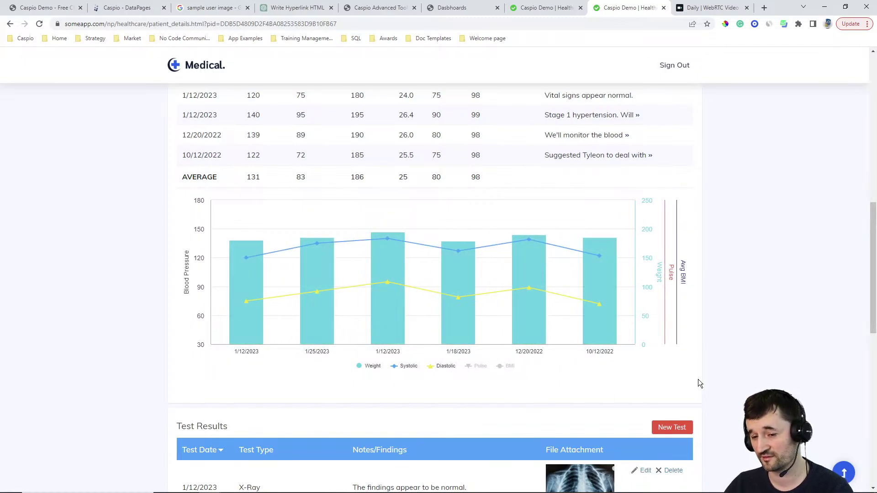
scroll(742, 294, "down", 3)
scroll(748, 293, "down", 3)
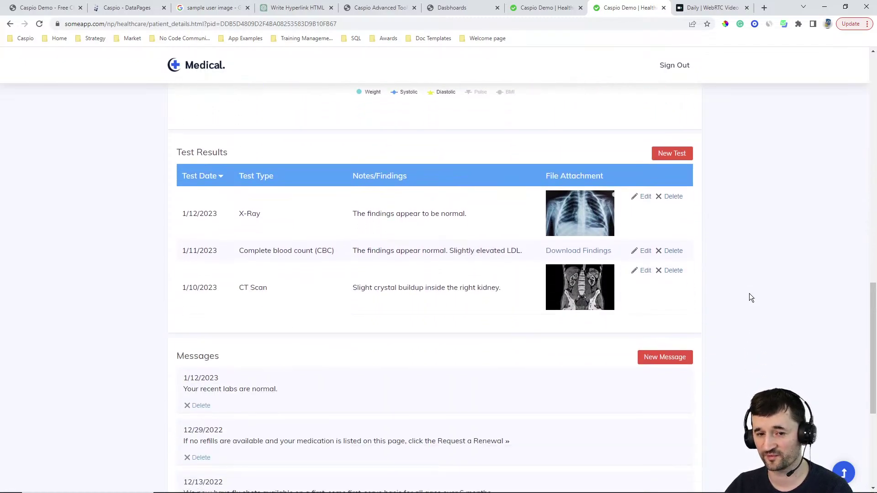
scroll(754, 283, "down", 4)
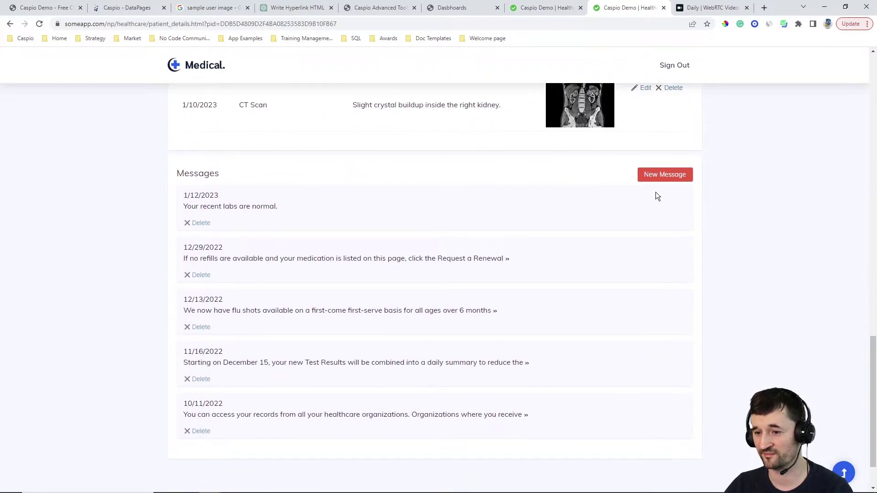
scroll(731, 233, "up", 6)
scroll(740, 219, "up", 15)
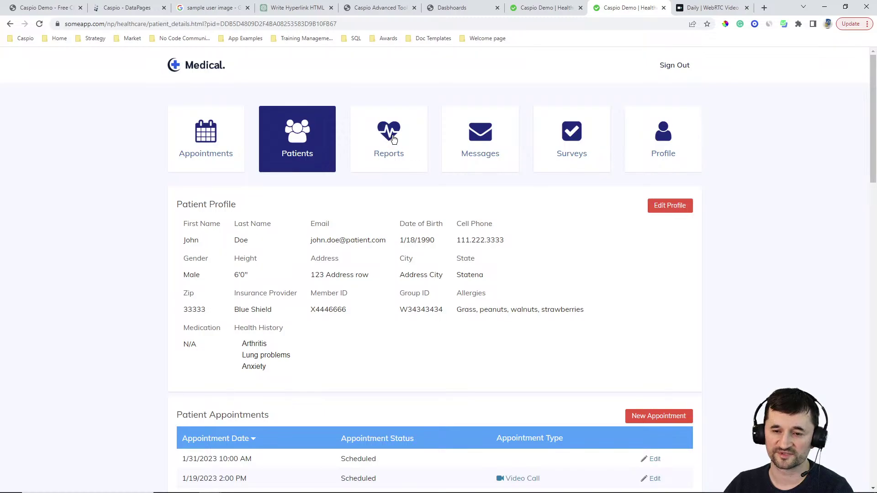
Step: Open the Reports dashboard and check its patient and year filter lists without changing them
left_click(418, 147)
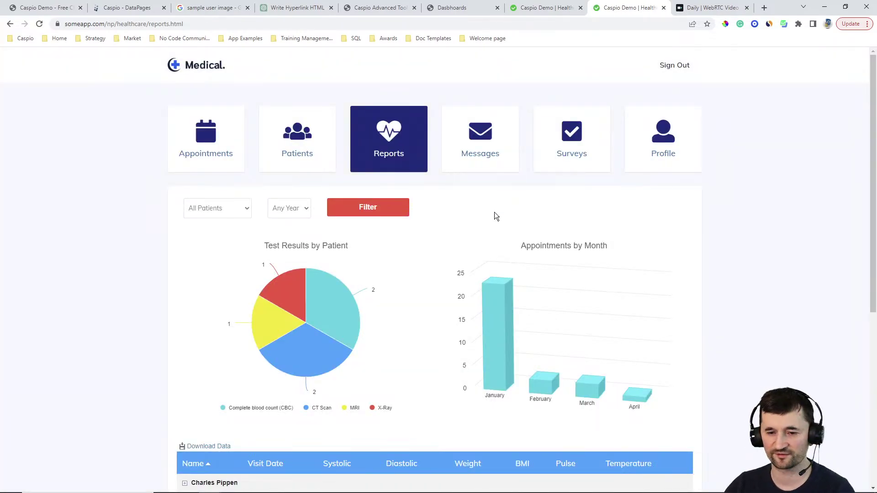
left_click(238, 211)
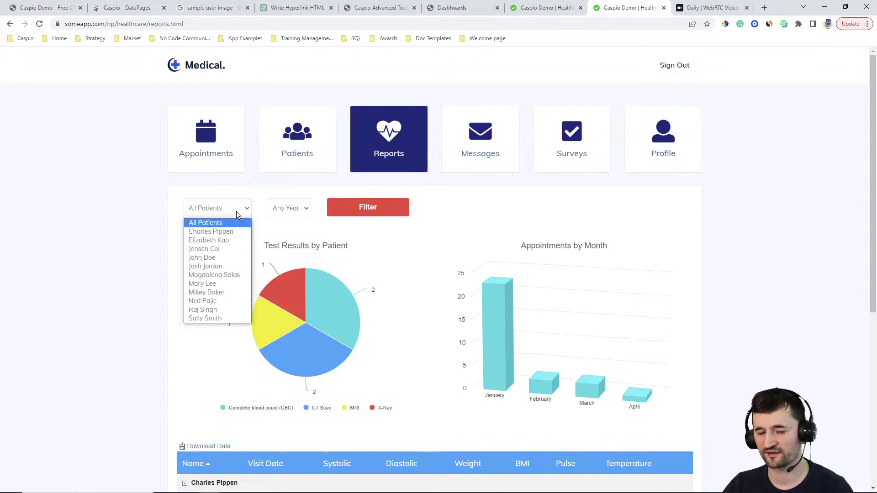
left_click(237, 211)
left_click(290, 211)
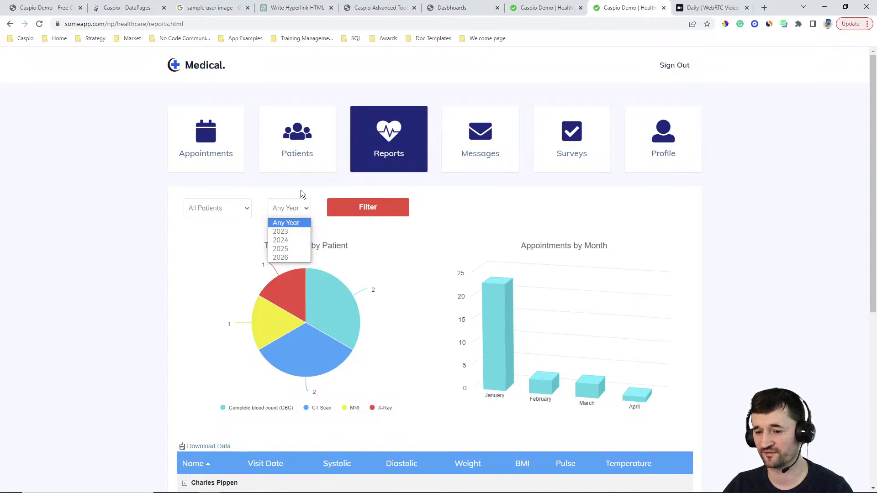
left_click(301, 190)
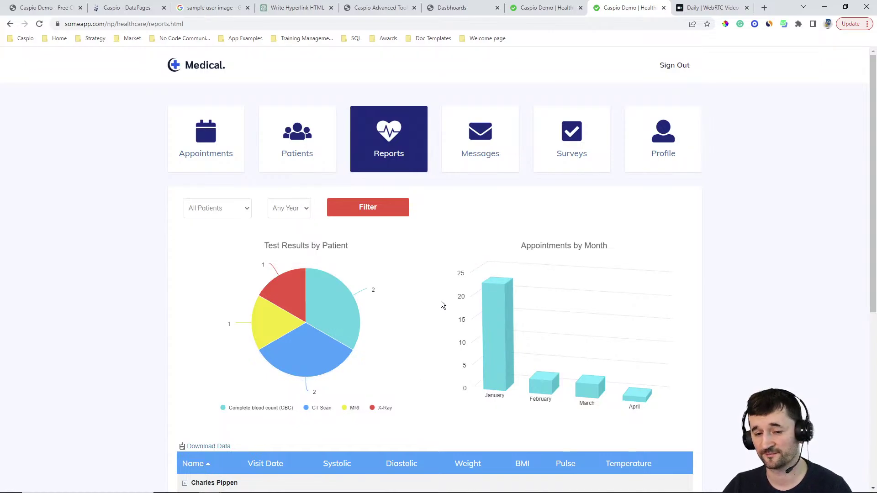
Step: Expand and collapse one patient's visit readings, then go to the Messages page
scroll(402, 274, "down", 3)
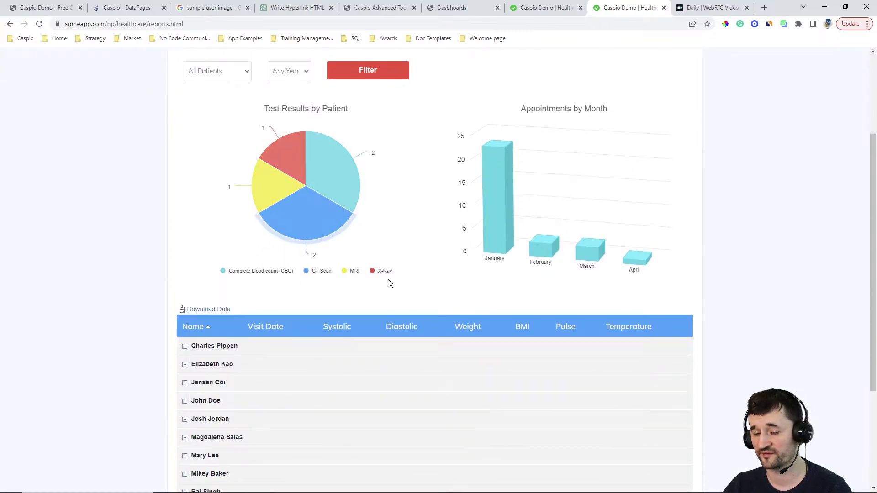
scroll(731, 344, "down", 3)
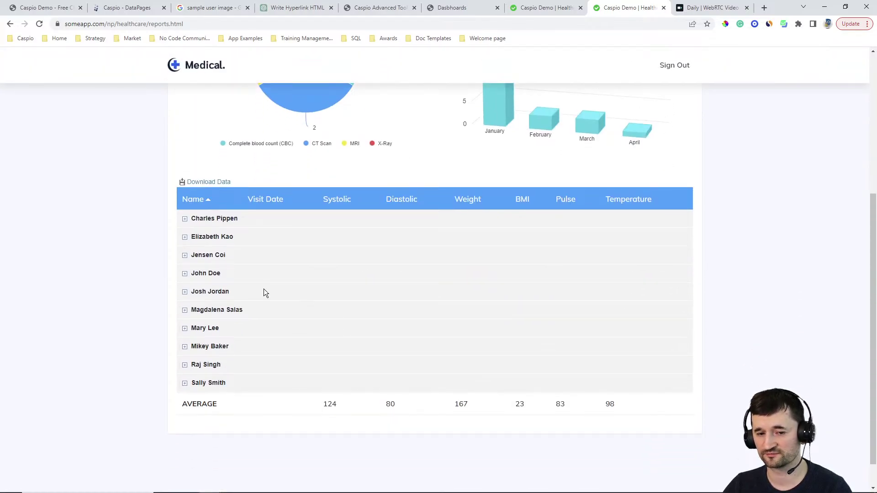
left_click(185, 274)
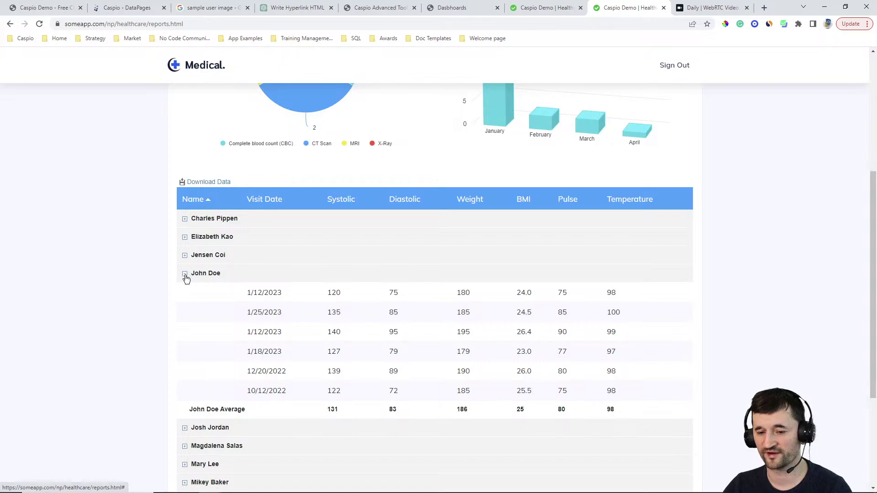
left_click(185, 274)
scroll(694, 241, "up", 6)
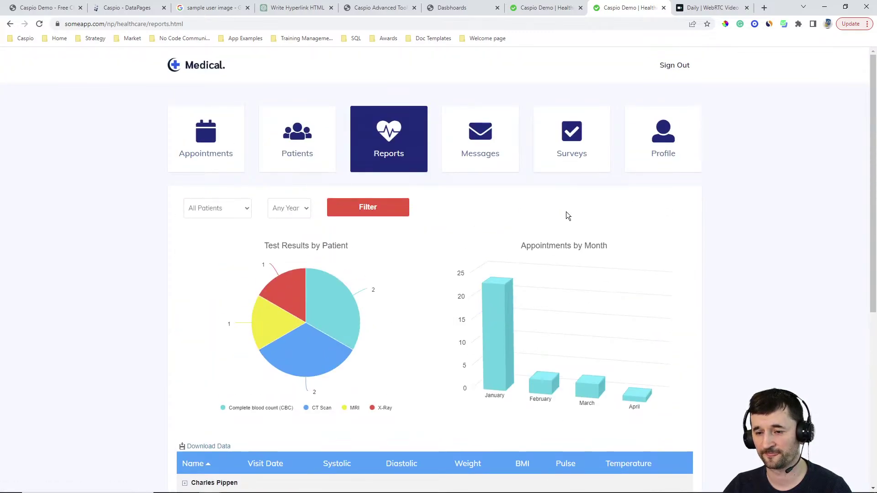
left_click(496, 162)
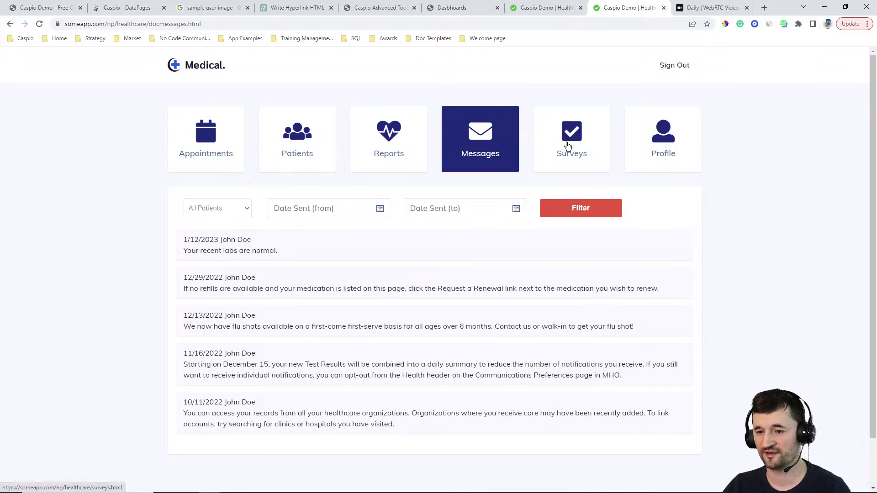
Step: Visit the patient Surveys page, then return to the full Patients list
left_click(571, 142)
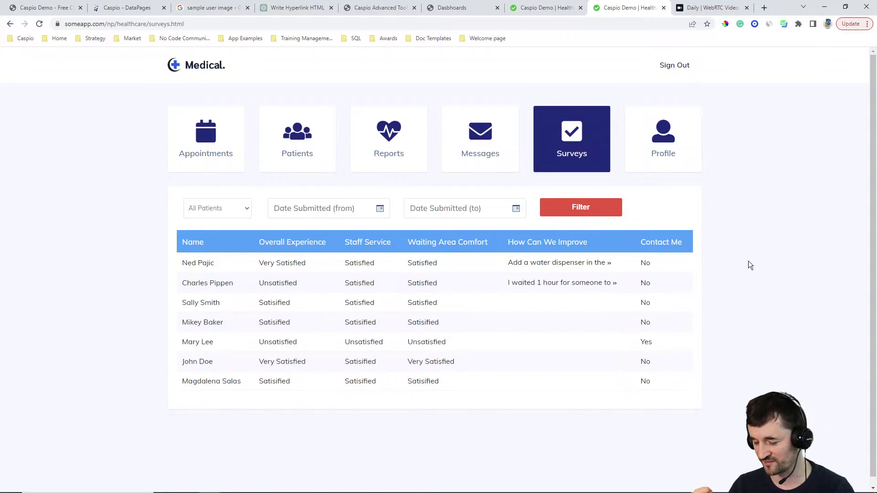
left_click(296, 142)
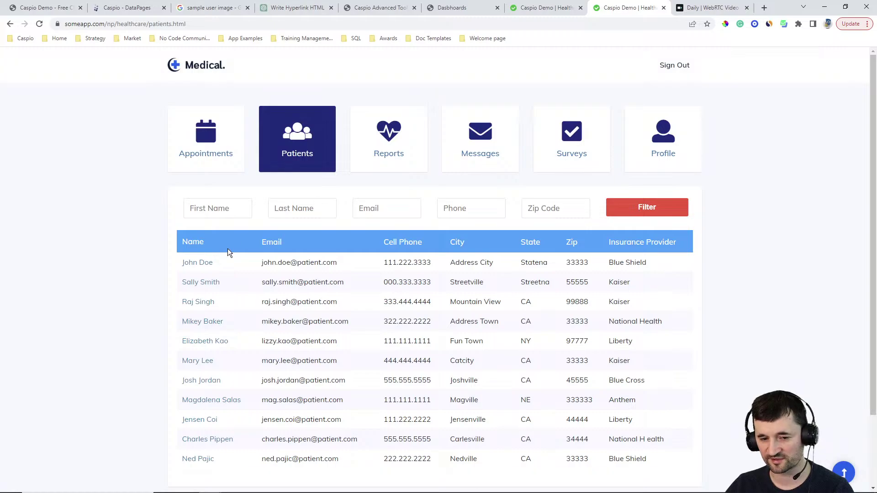
Step: Mark the first patient's 1/18/2023 2:30 PM appointment as Completed instead of Scheduled
left_click(197, 263)
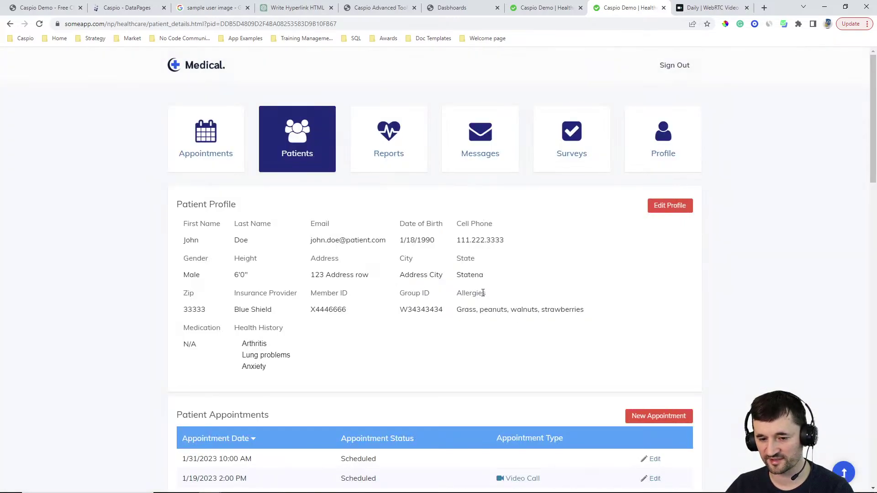
scroll(479, 292, "down", 6)
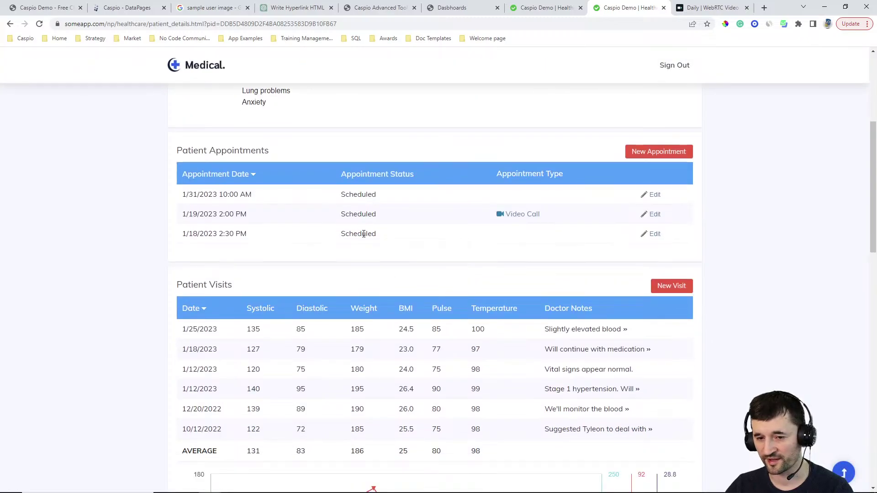
left_click(656, 235)
left_click(351, 238)
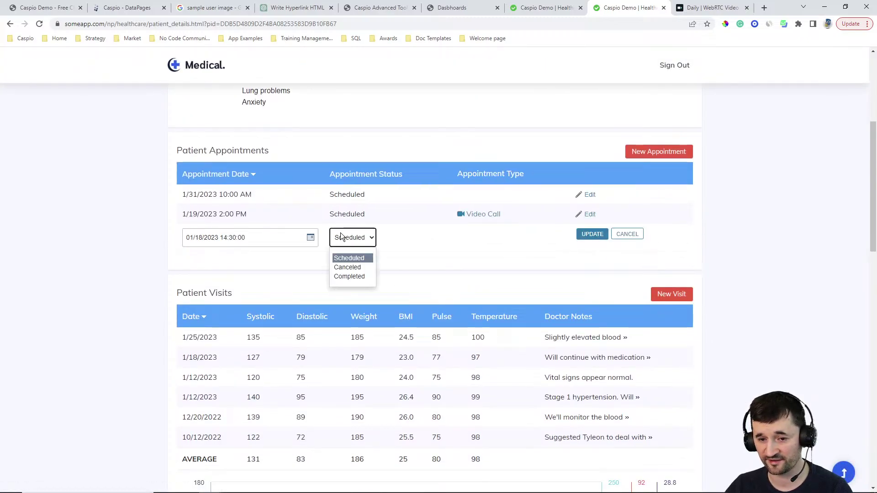
left_click(349, 276)
key("Return")
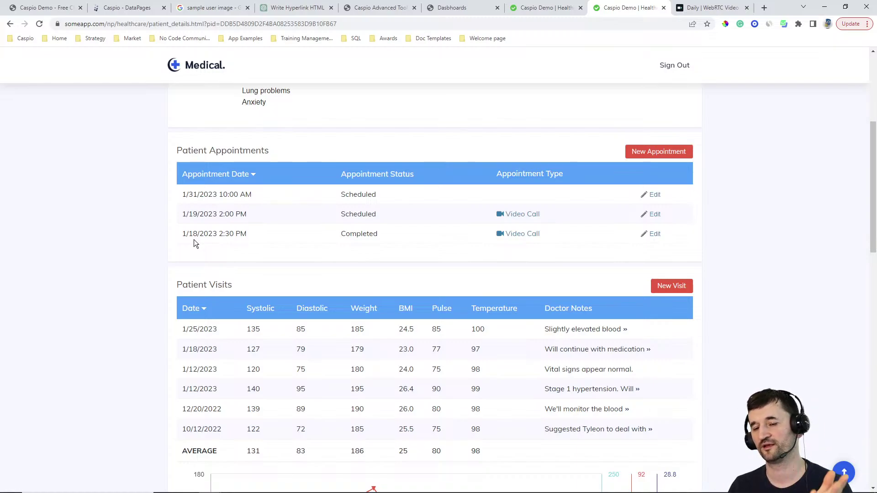
scroll(497, 212, "up", 5)
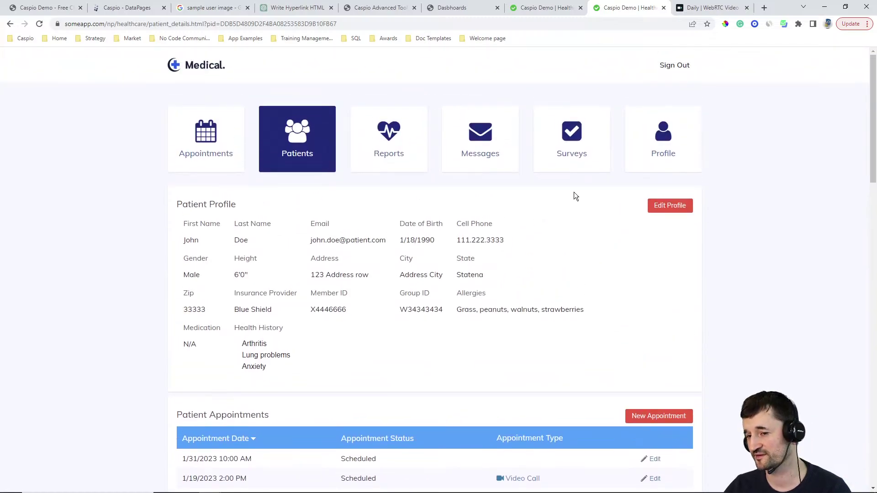
Step: View the Surveys and doctor Profile pages and the public Medical home page, then open Appointments
left_click(574, 146)
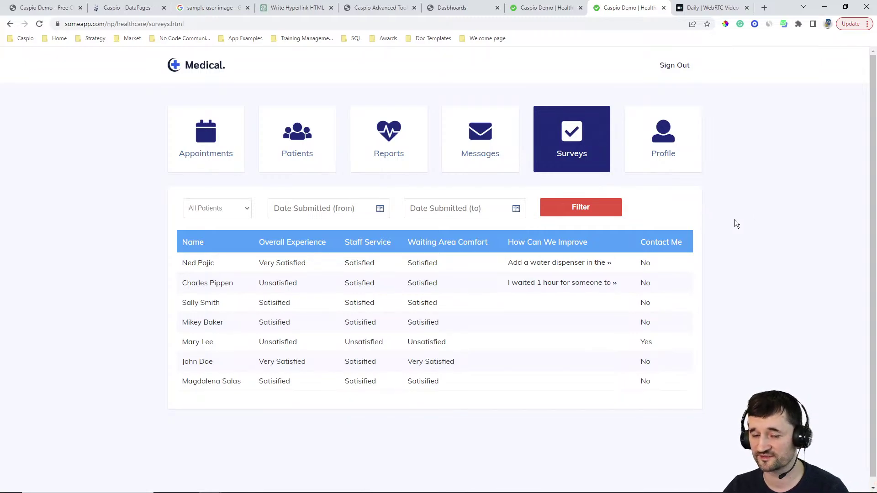
left_click(665, 137)
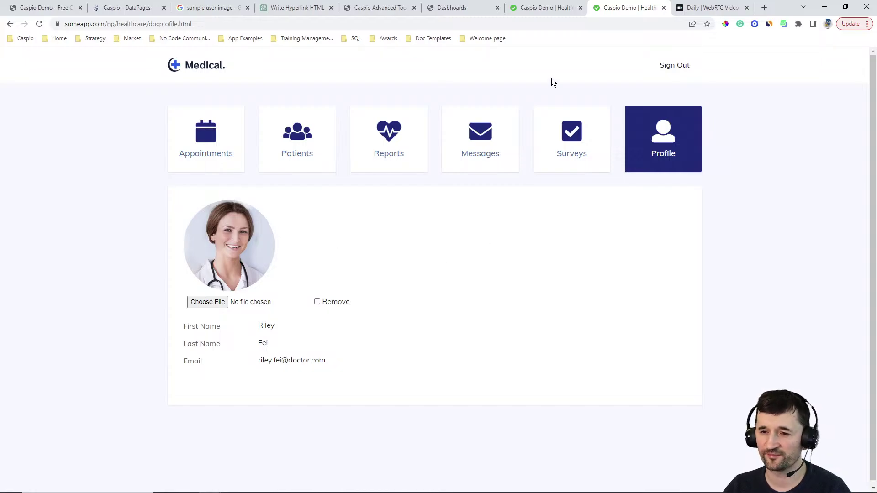
left_click(546, 8)
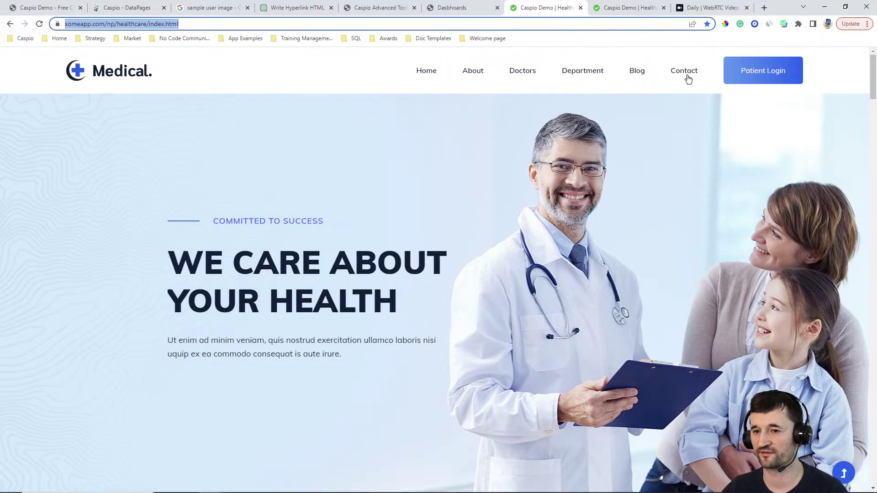
left_click(631, 10)
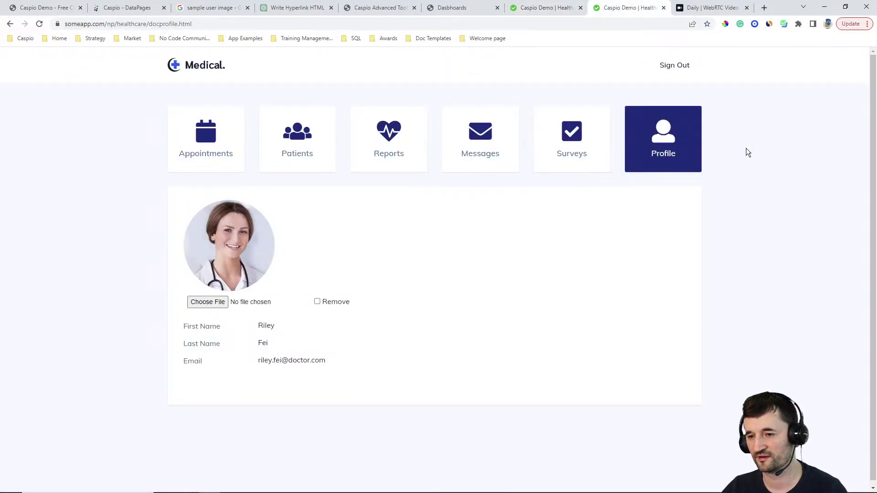
left_click(212, 139)
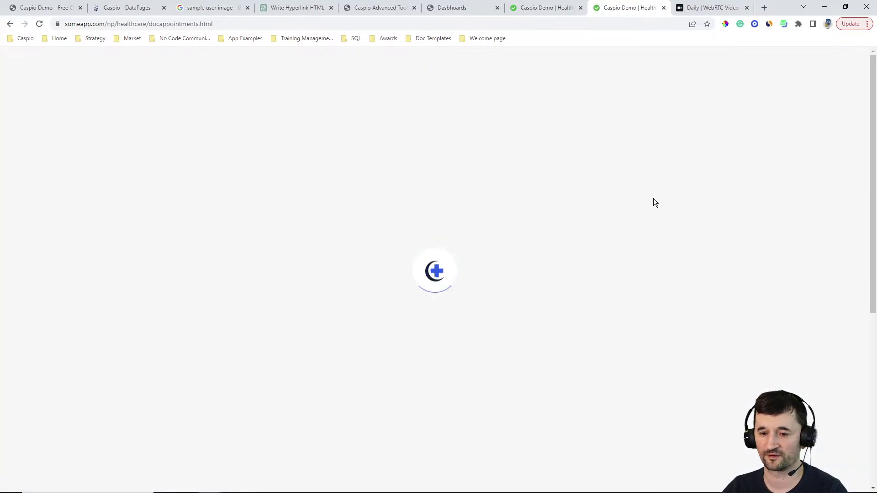